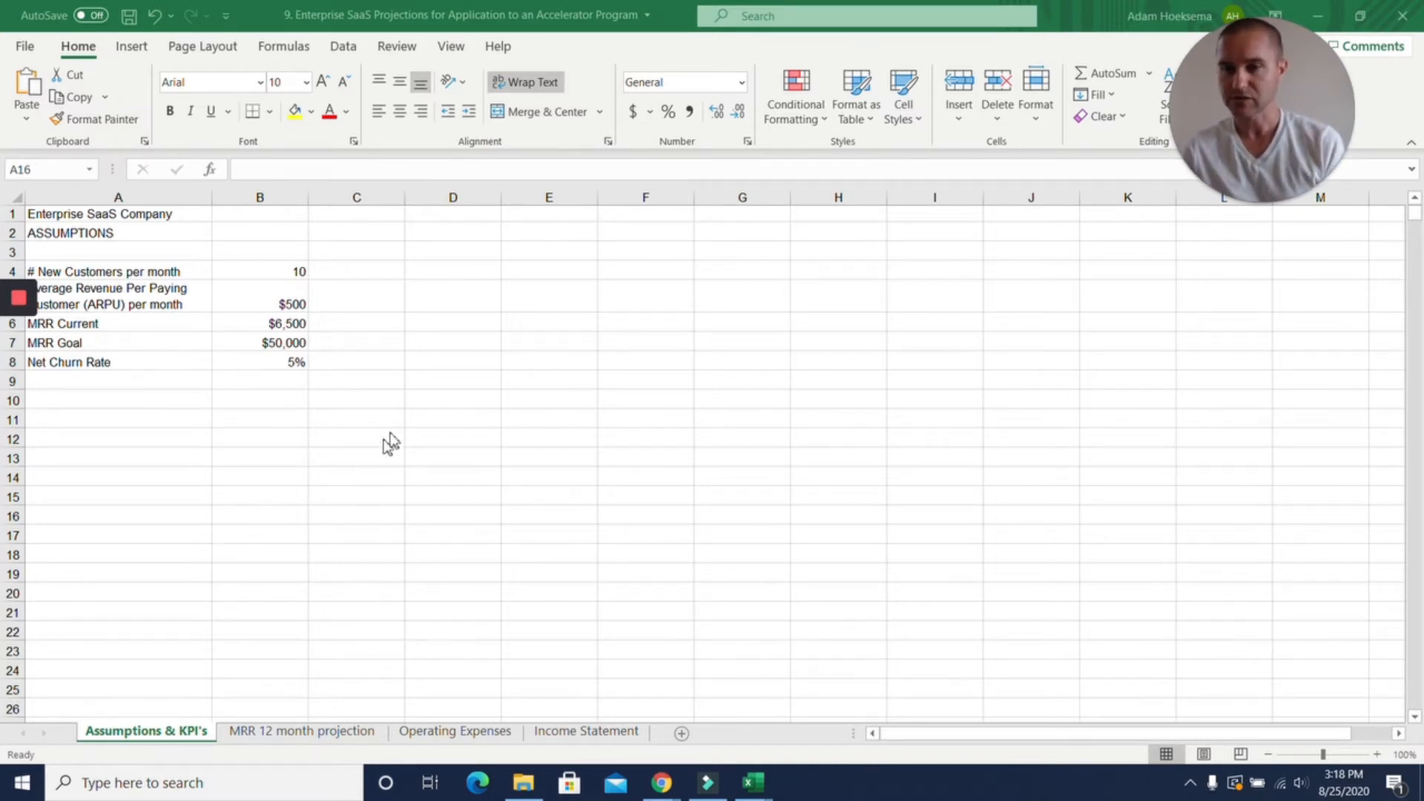
# - Review each assumption value: new customers per month, ARPU, current MRR, MRR goal and net churn rate
pyautogui.scroll(-1, 226, 387)
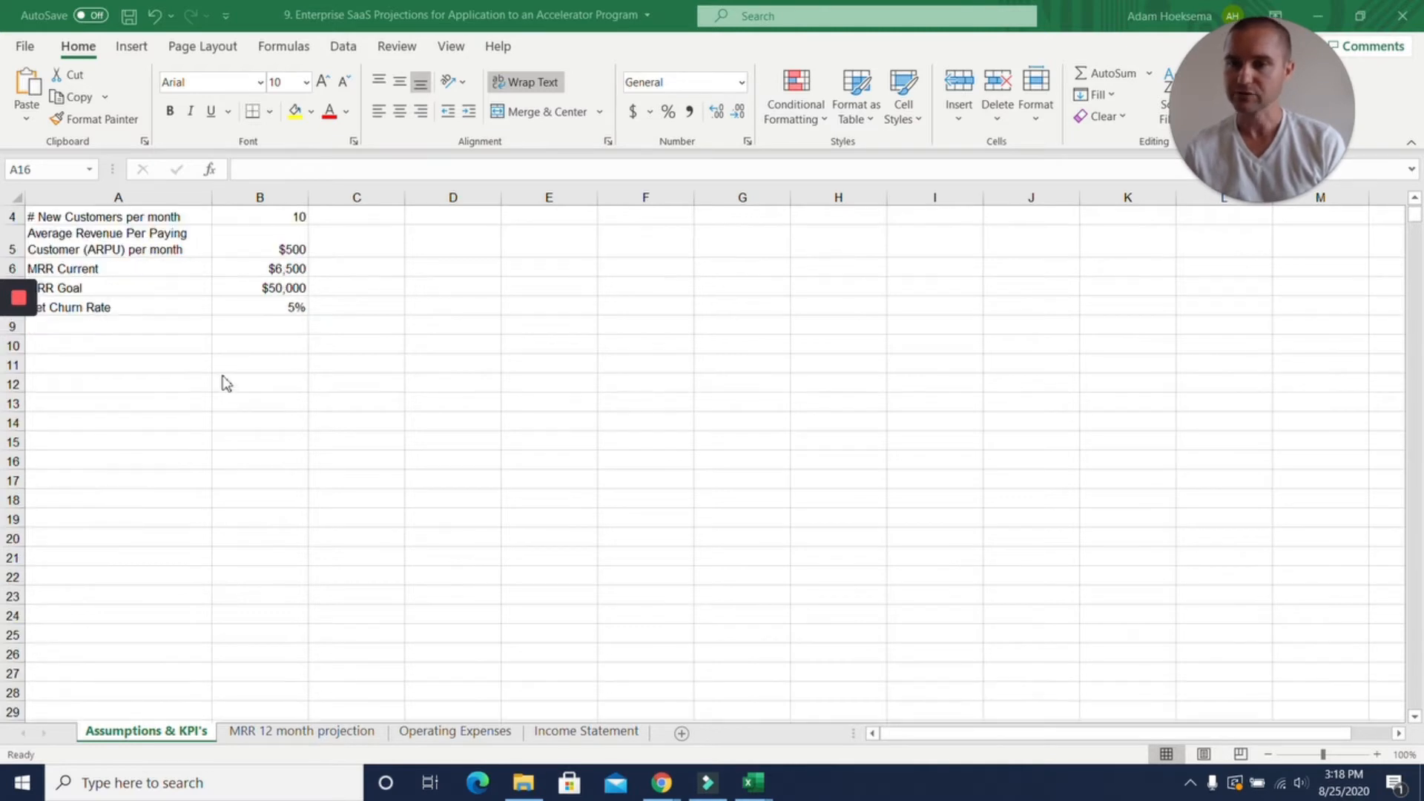
pyautogui.scroll(1, 224, 384)
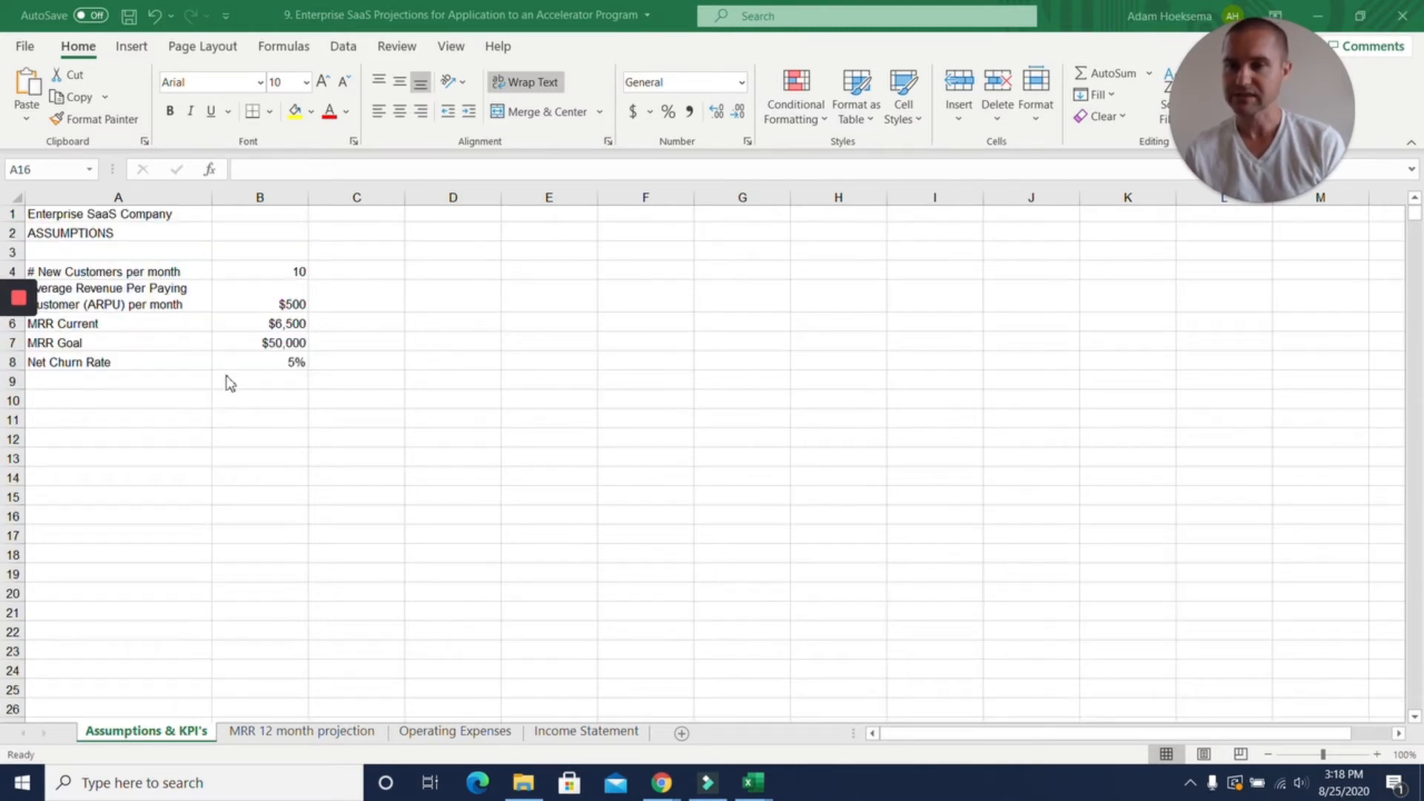
pyautogui.click(262, 270)
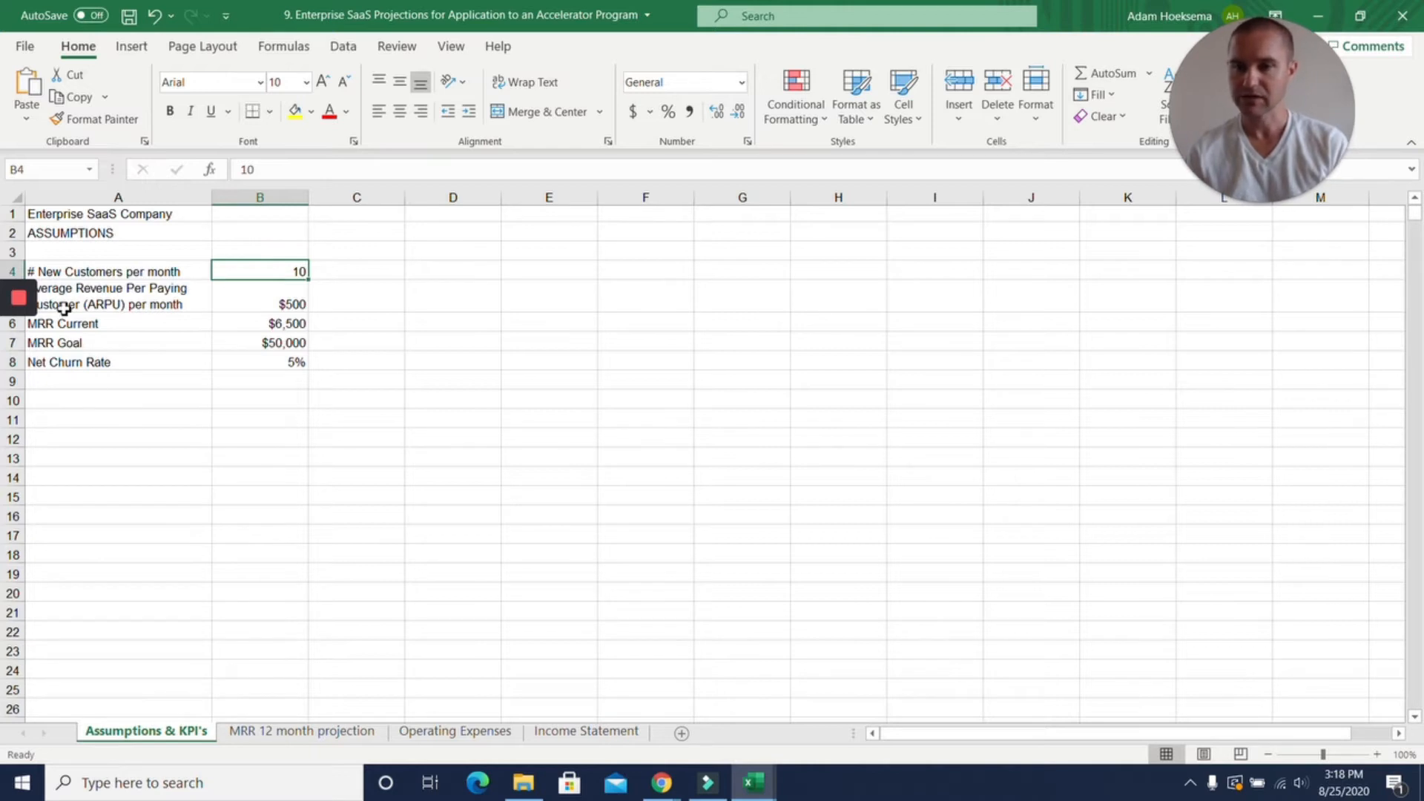
pyautogui.click(287, 297)
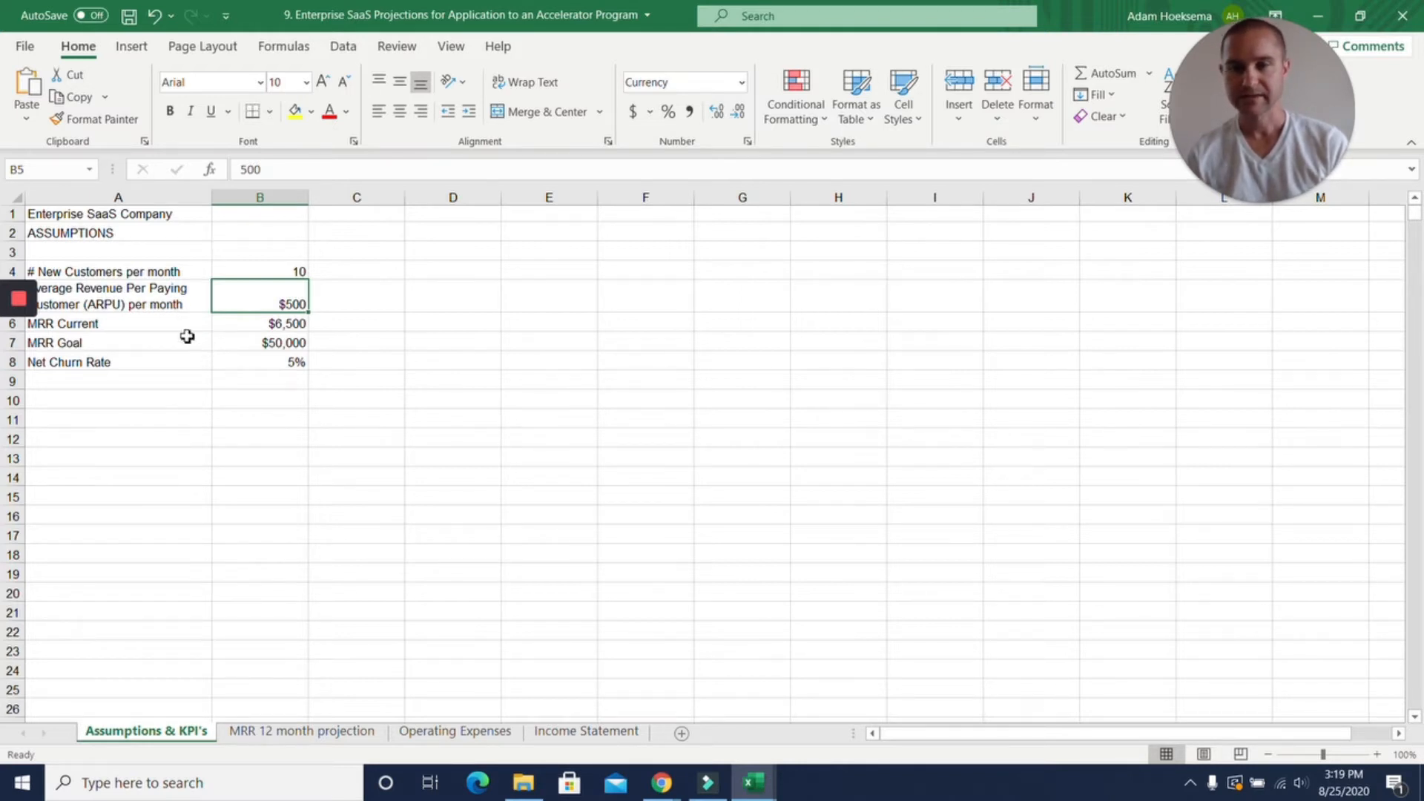
pyautogui.click(262, 327)
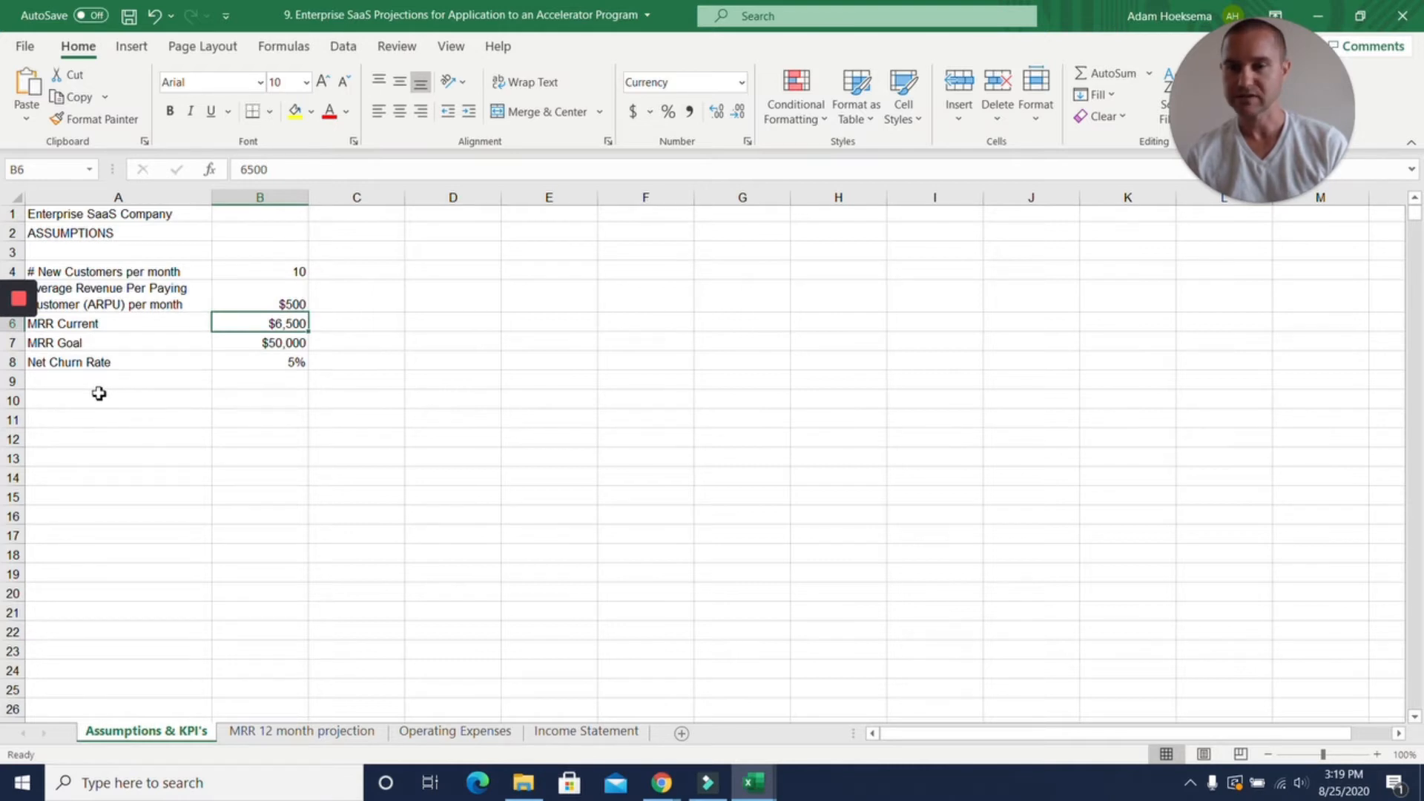
pyautogui.click(228, 341)
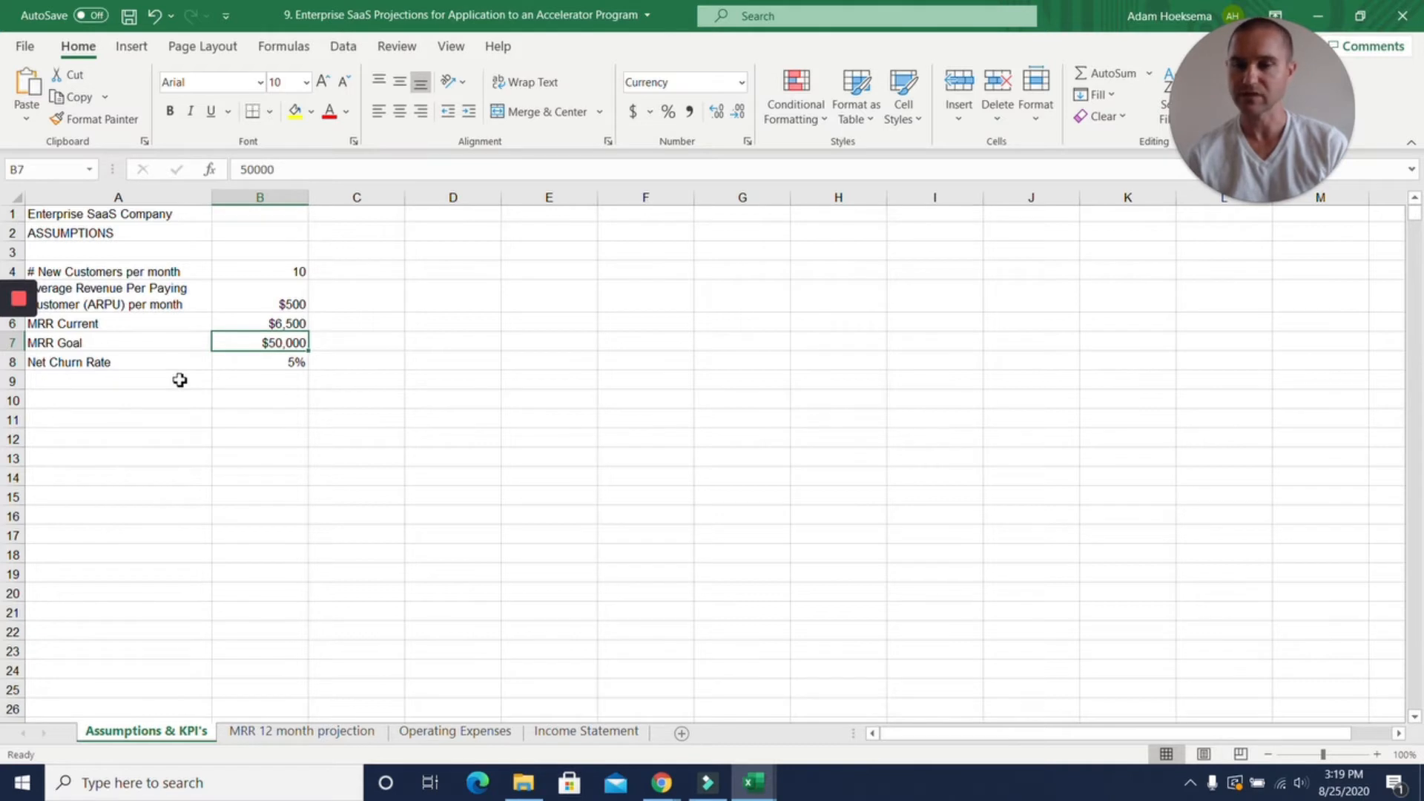
pyautogui.click(281, 363)
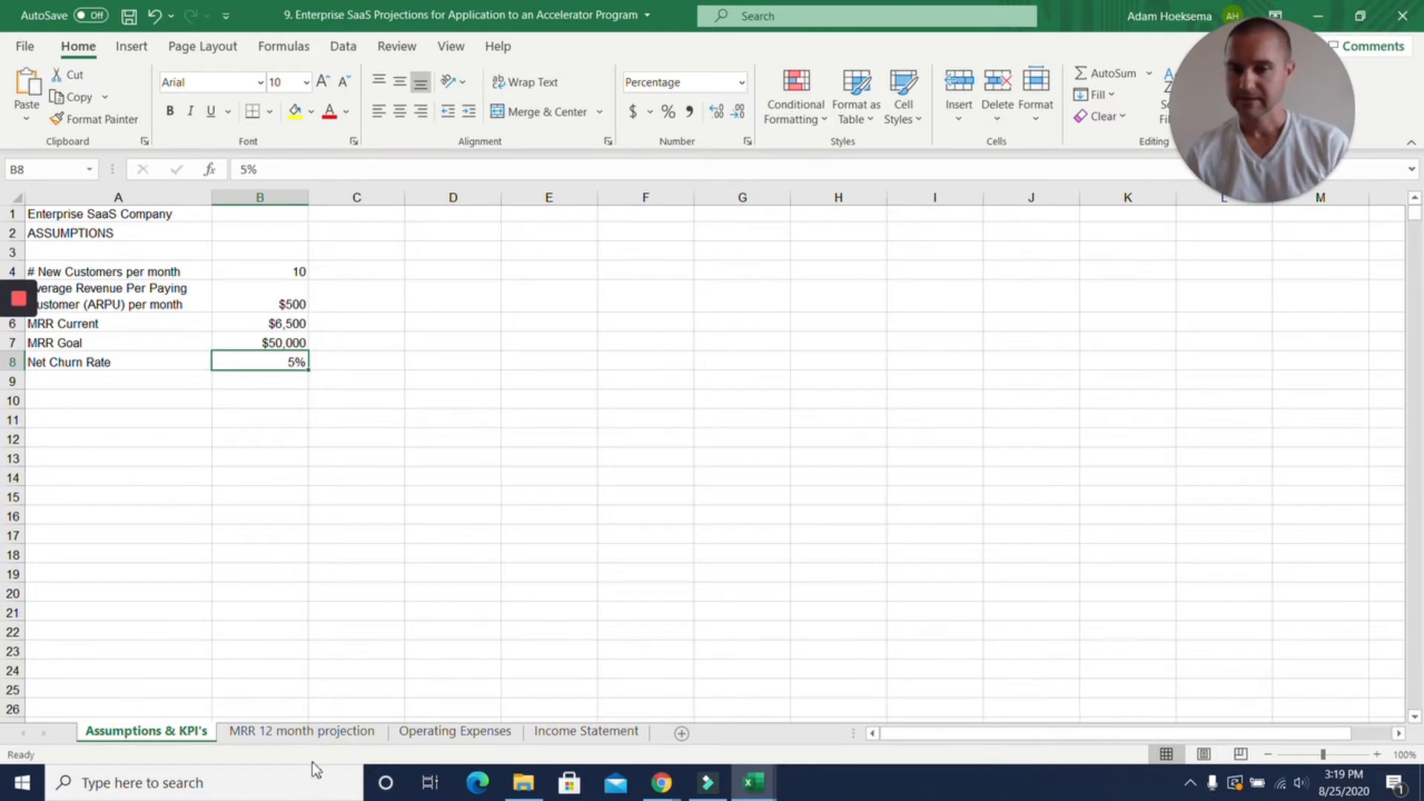
# - On the MRR 12 month projection sheet, examine the +1 mo Sign On Deposits formula and its per-customer deposit amount
pyautogui.click(304, 732)
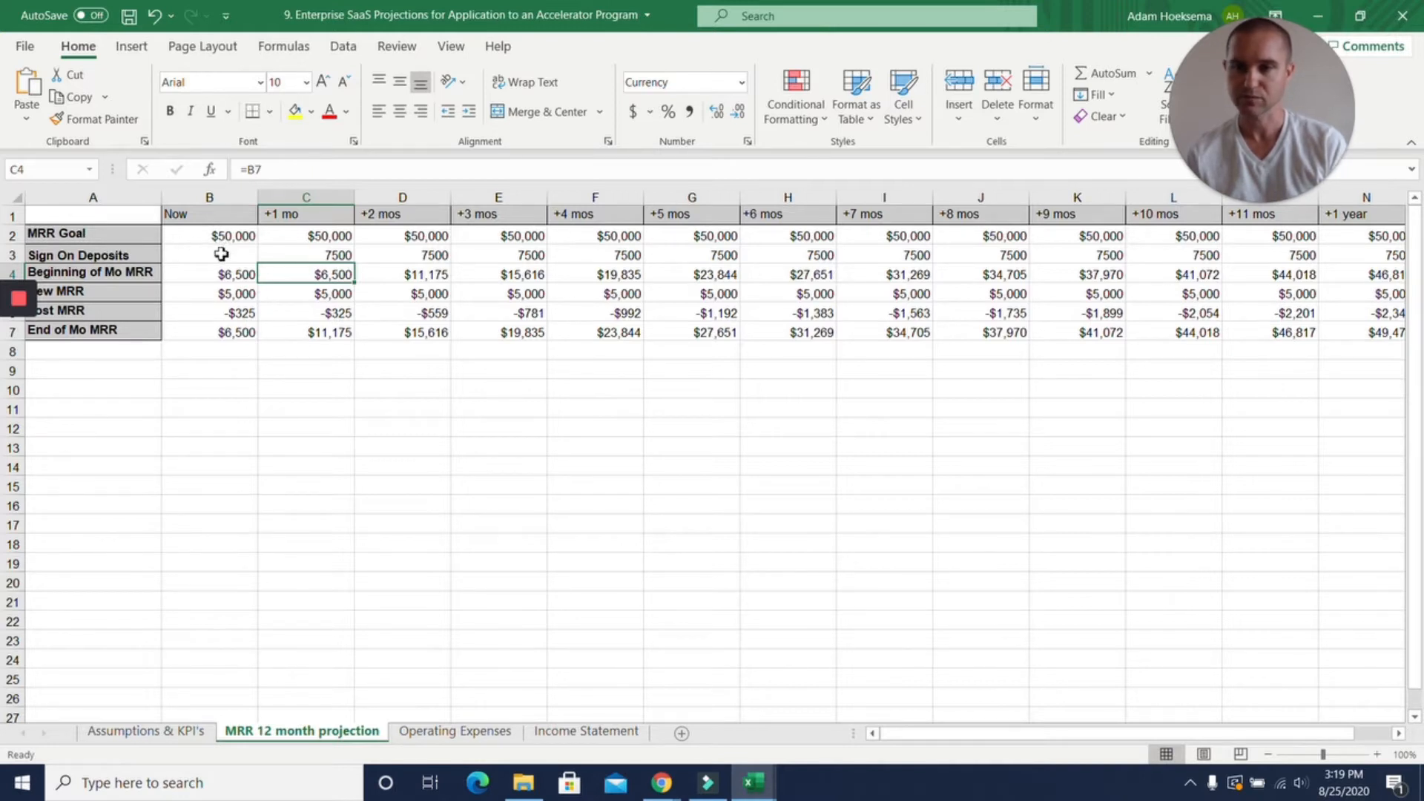
pyautogui.click(300, 258)
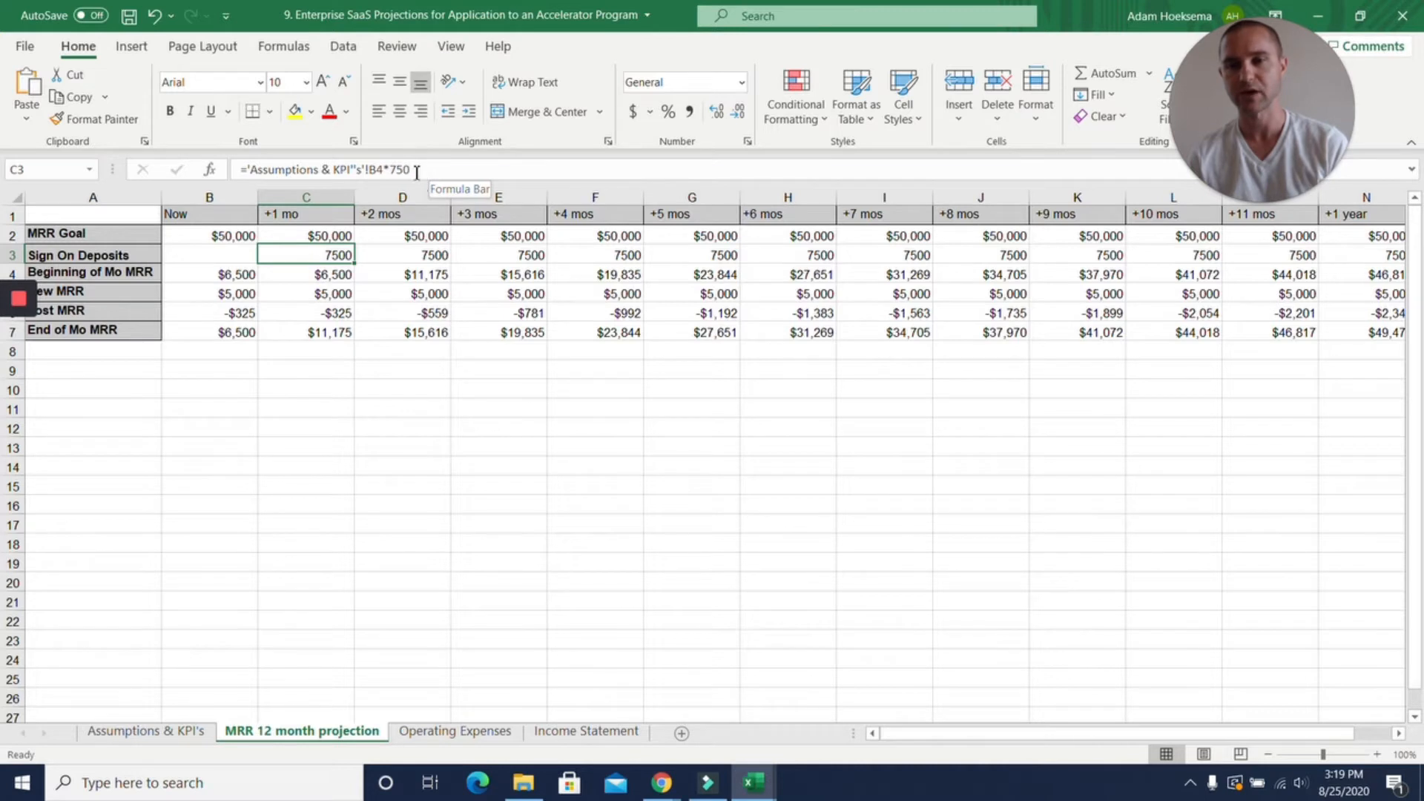
pyautogui.moveTo(421, 172); pyautogui.dragTo(396, 172)
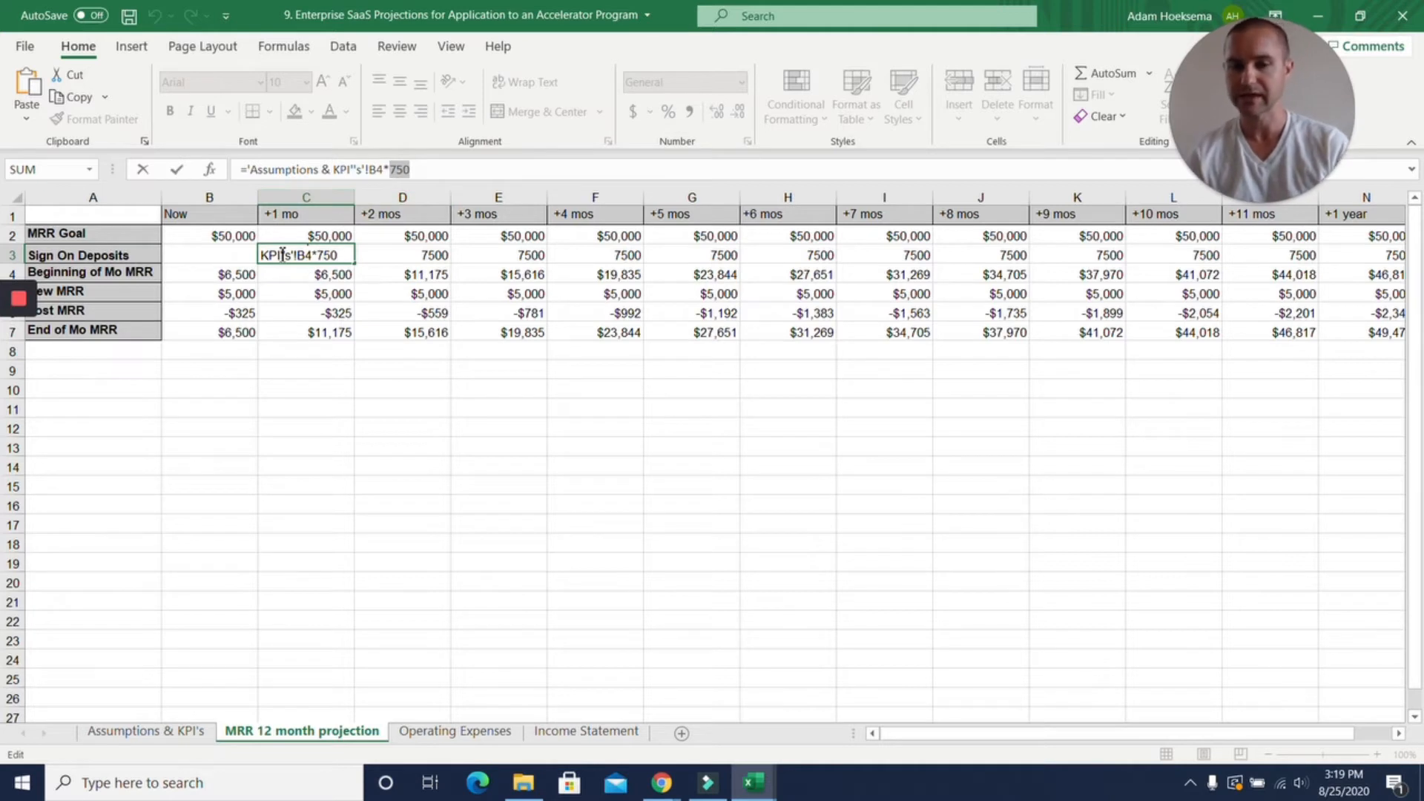
pyautogui.press('Return')
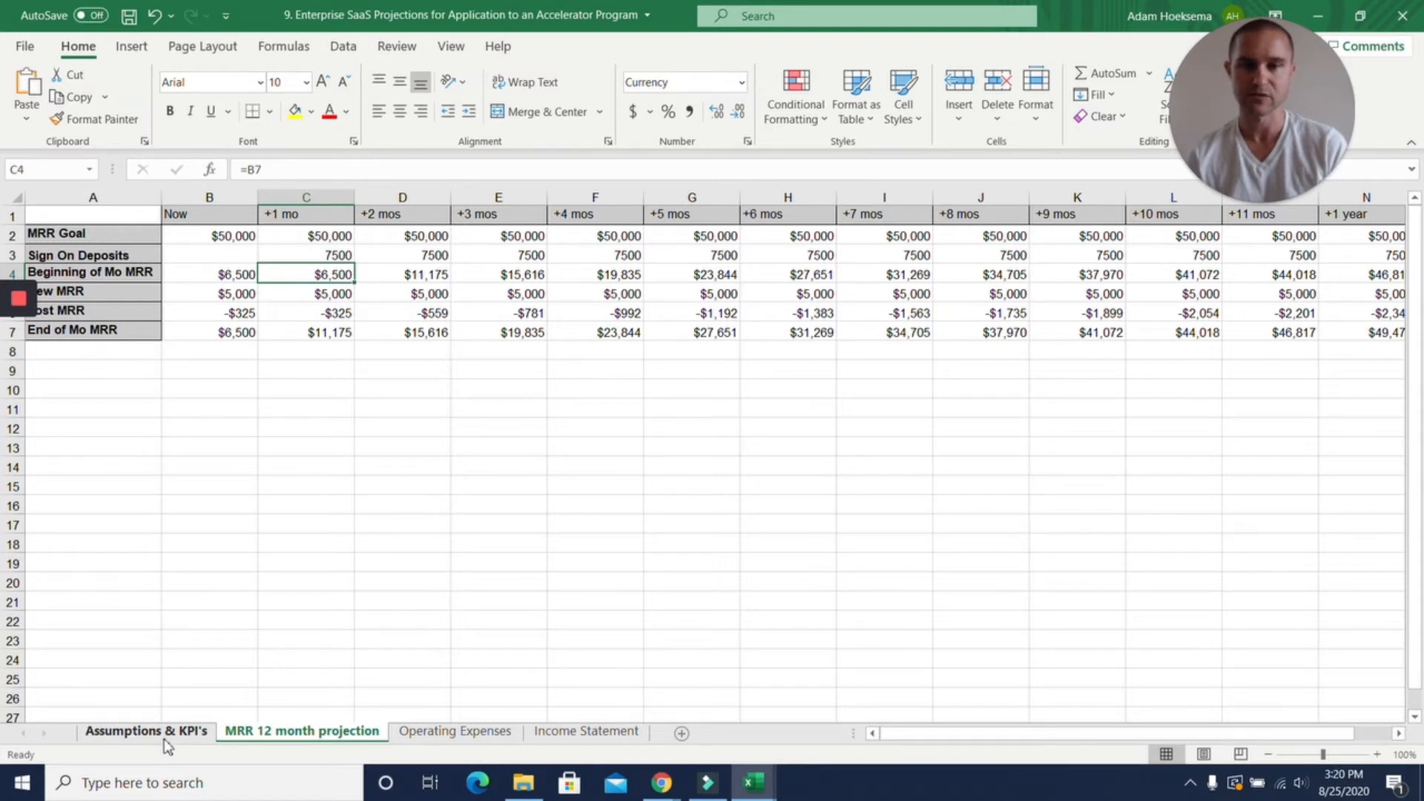
pyautogui.click(307, 256)
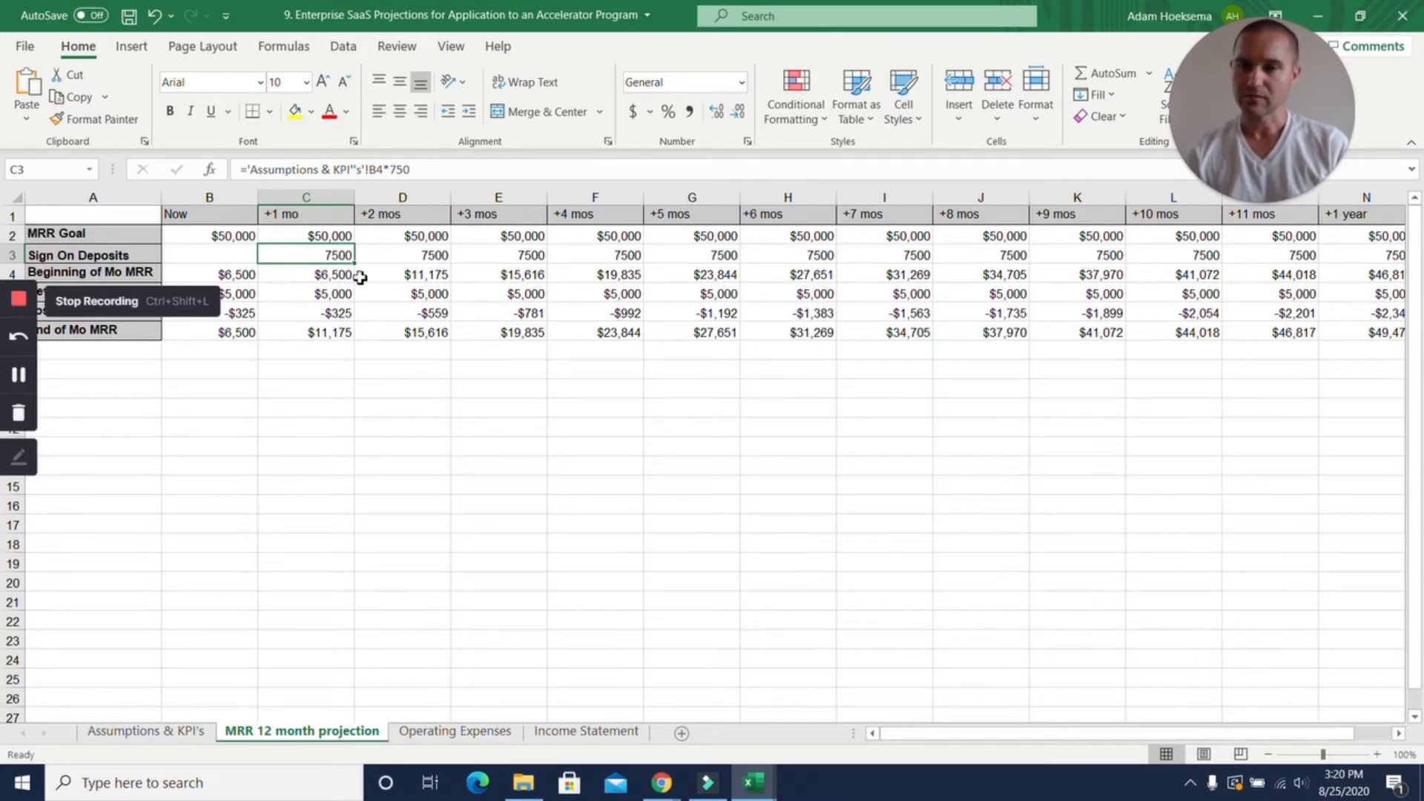
pyautogui.click(325, 278)
pyautogui.click(330, 470)
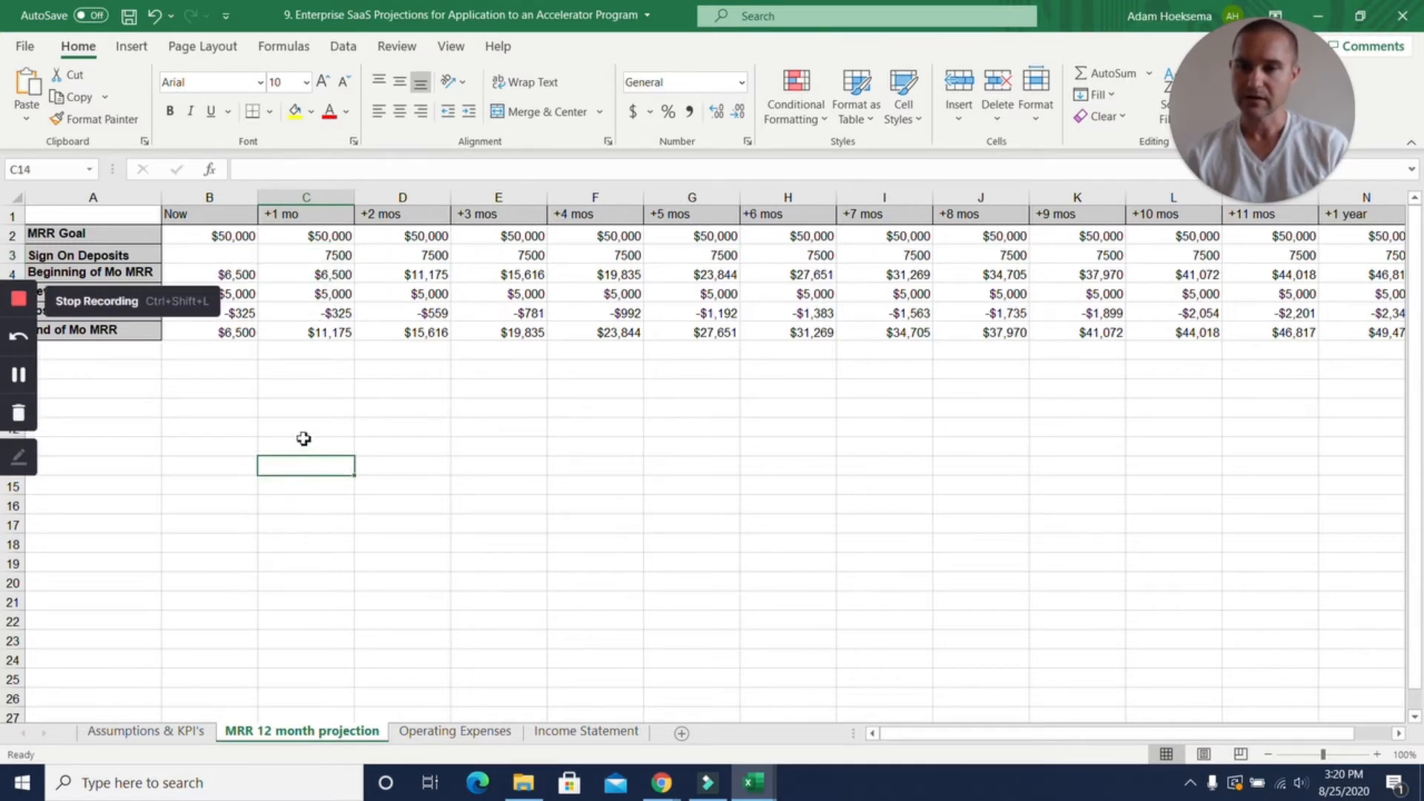
# - Inspect the +1 mo formulas for New MRR, Lost MRR and End of Mo MRR, leaving them unchanged
pyautogui.scroll(-1, 304, 445)
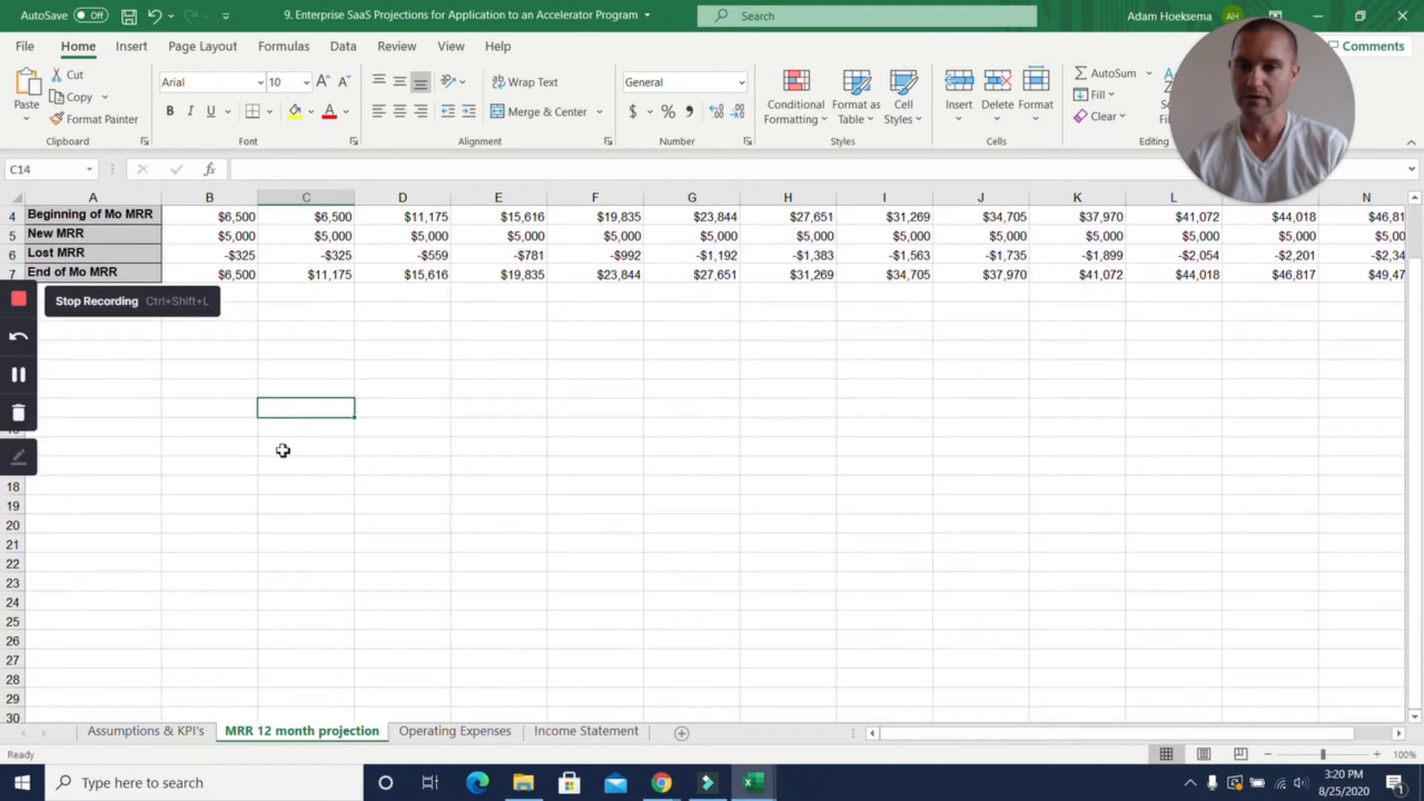
pyautogui.click(297, 238)
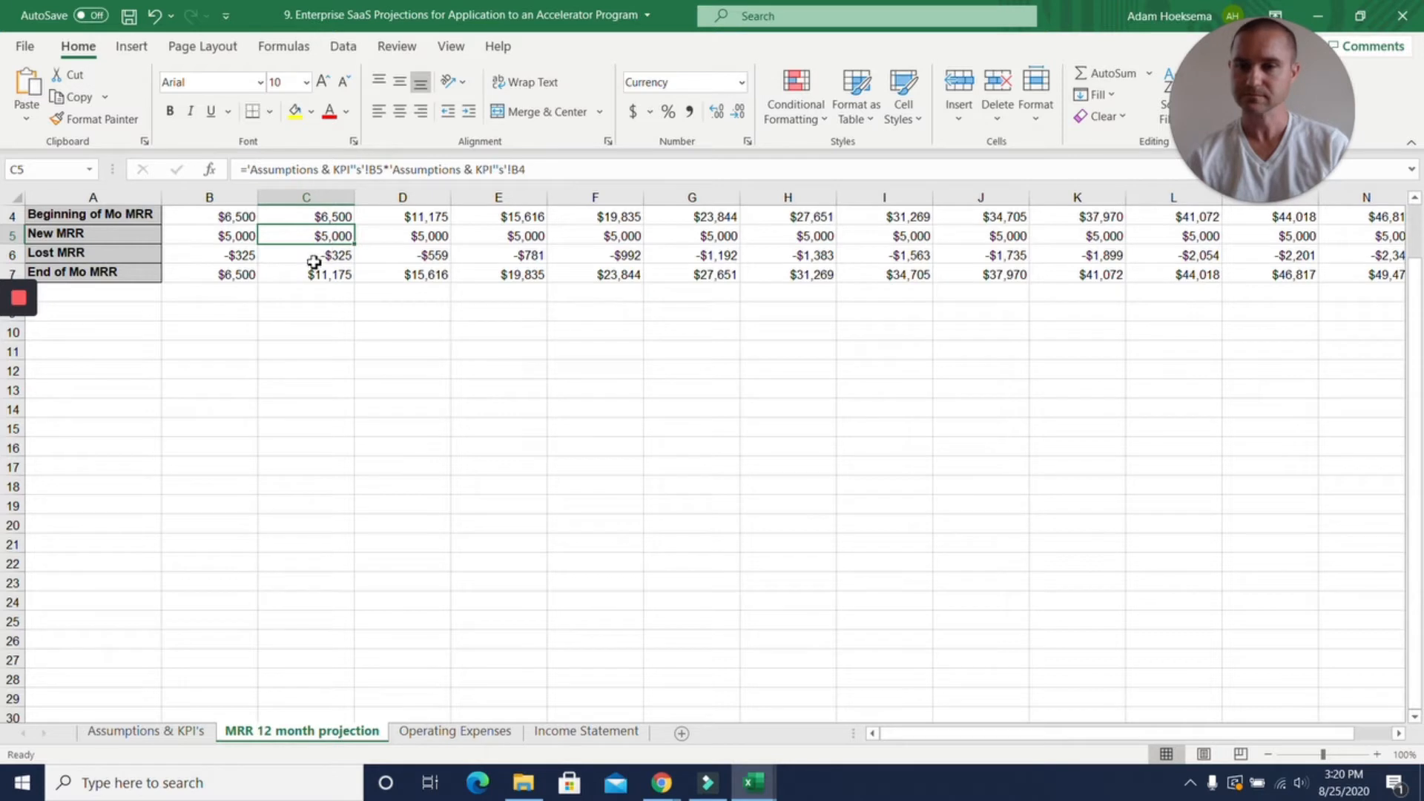
pyautogui.click(314, 261)
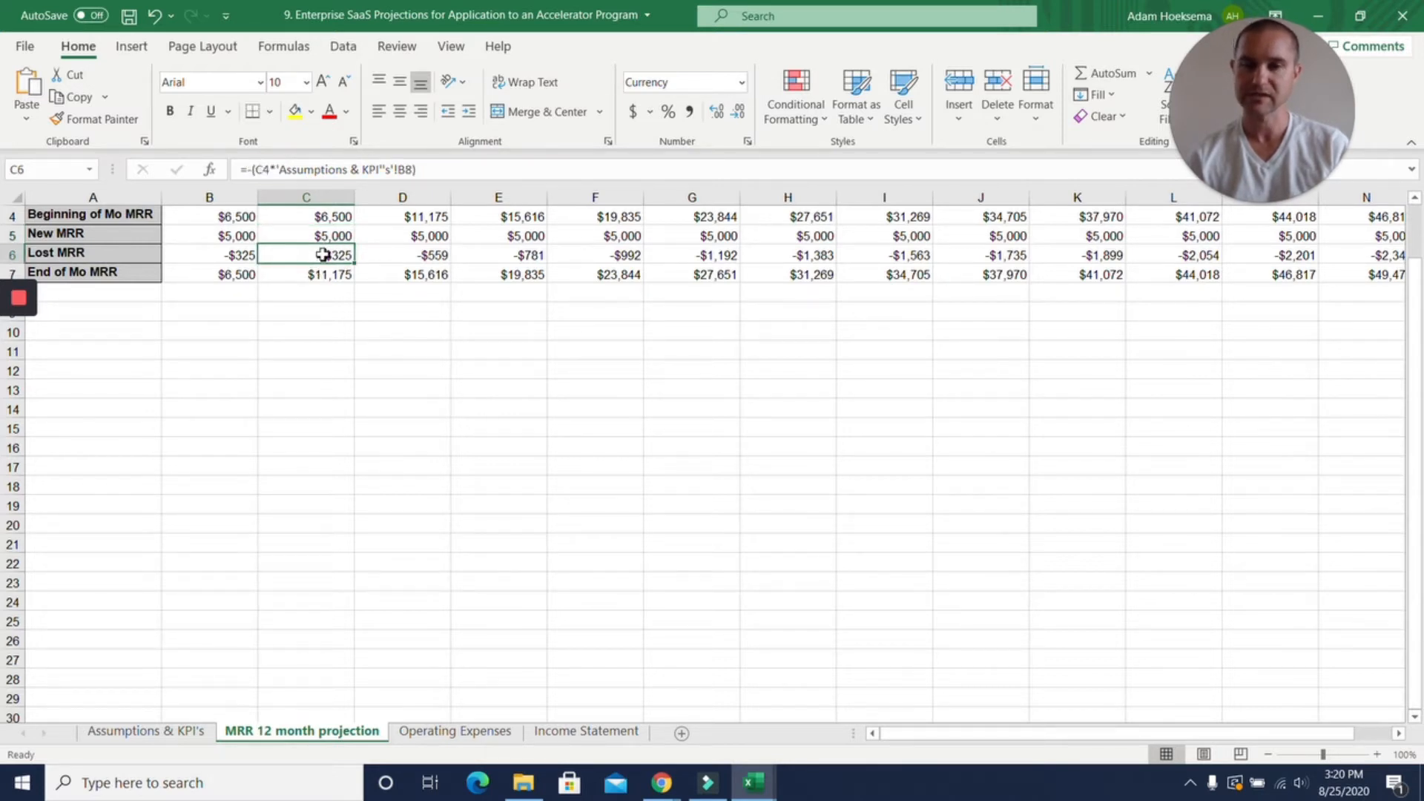
pyautogui.doubleClick(317, 257)
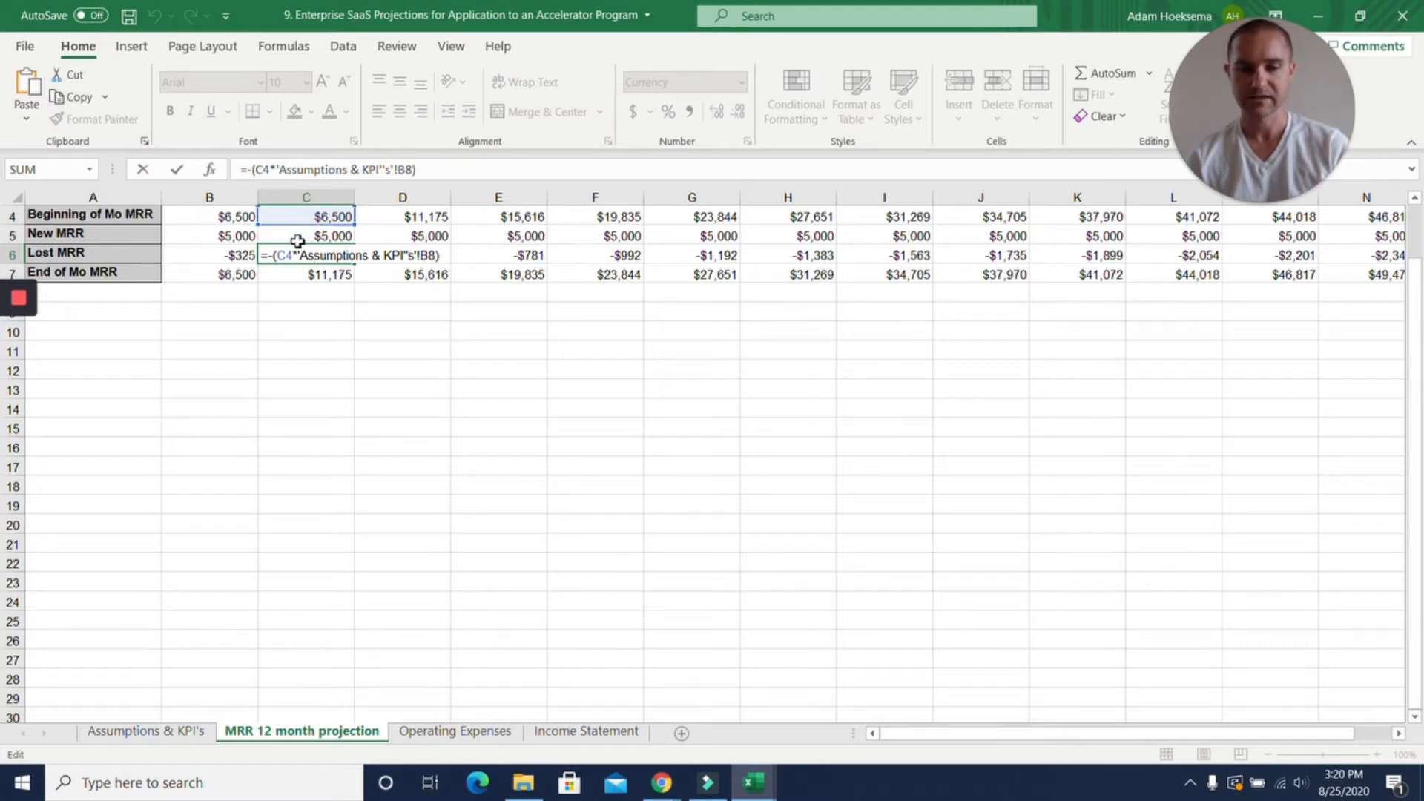
pyautogui.press('Return')
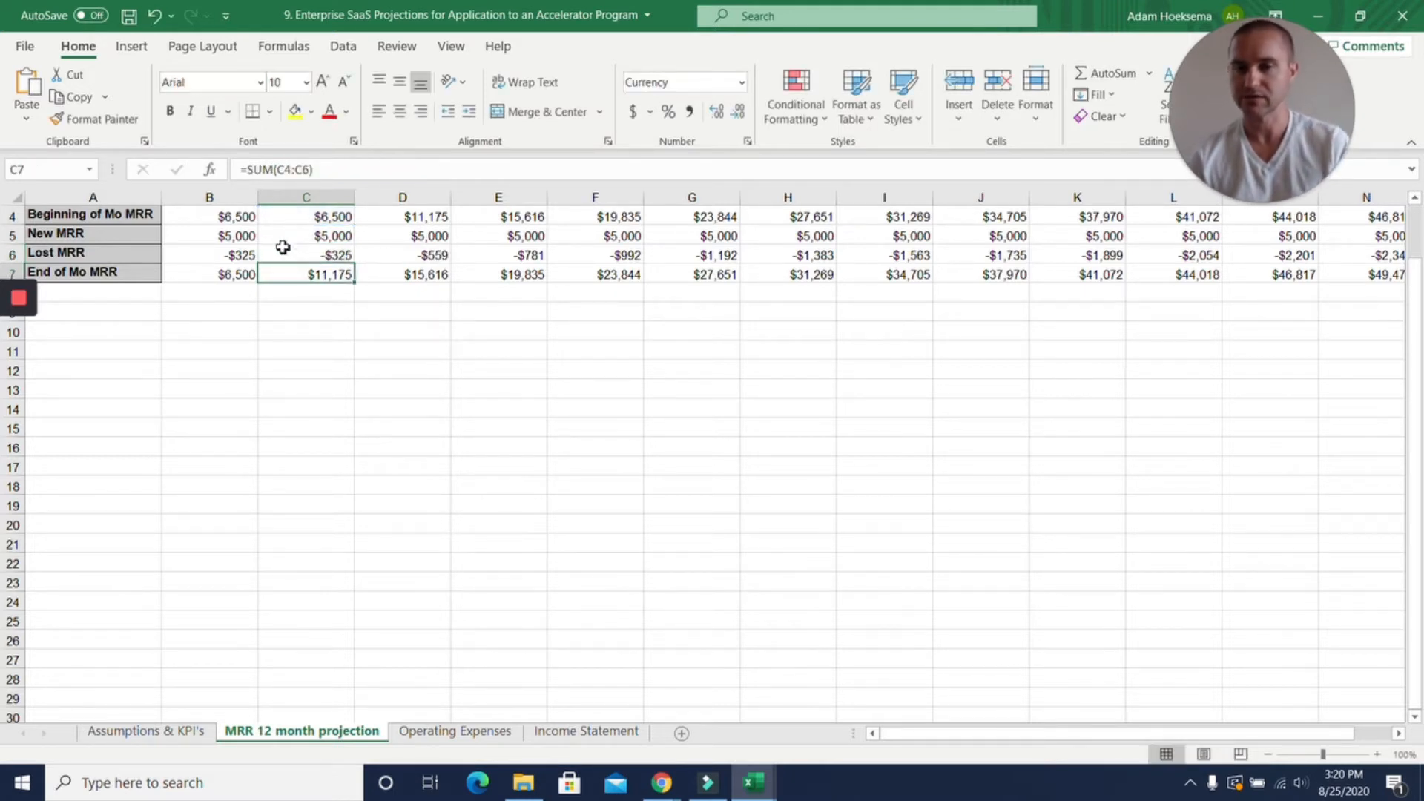
pyautogui.doubleClick(329, 279)
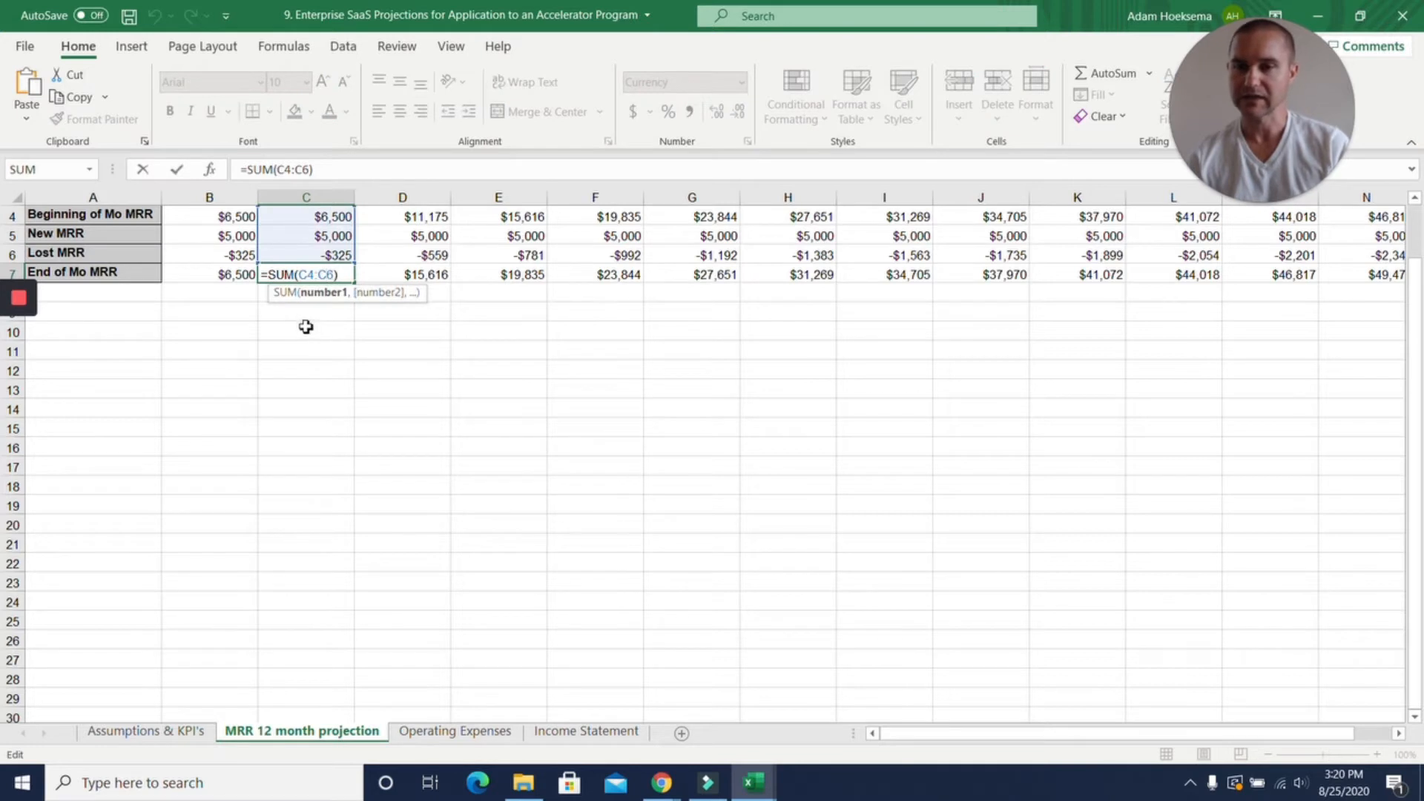
pyautogui.press('Return')
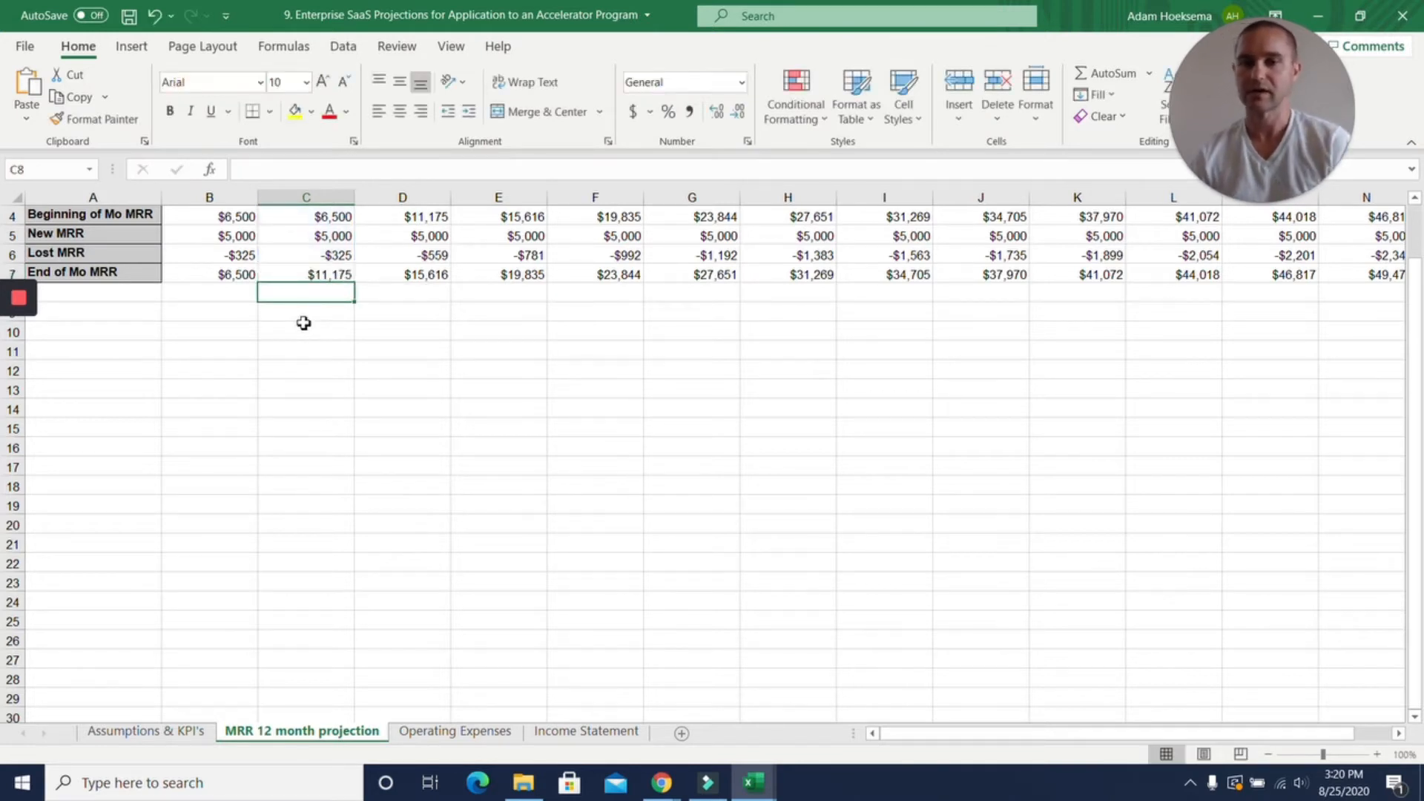
# - Trace the +1 mo MRR calculation from Beginning of Mo MRR through New and Lost MRR to End of Mo MRR
pyautogui.scroll(1, 305, 322)
pyautogui.click(321, 275)
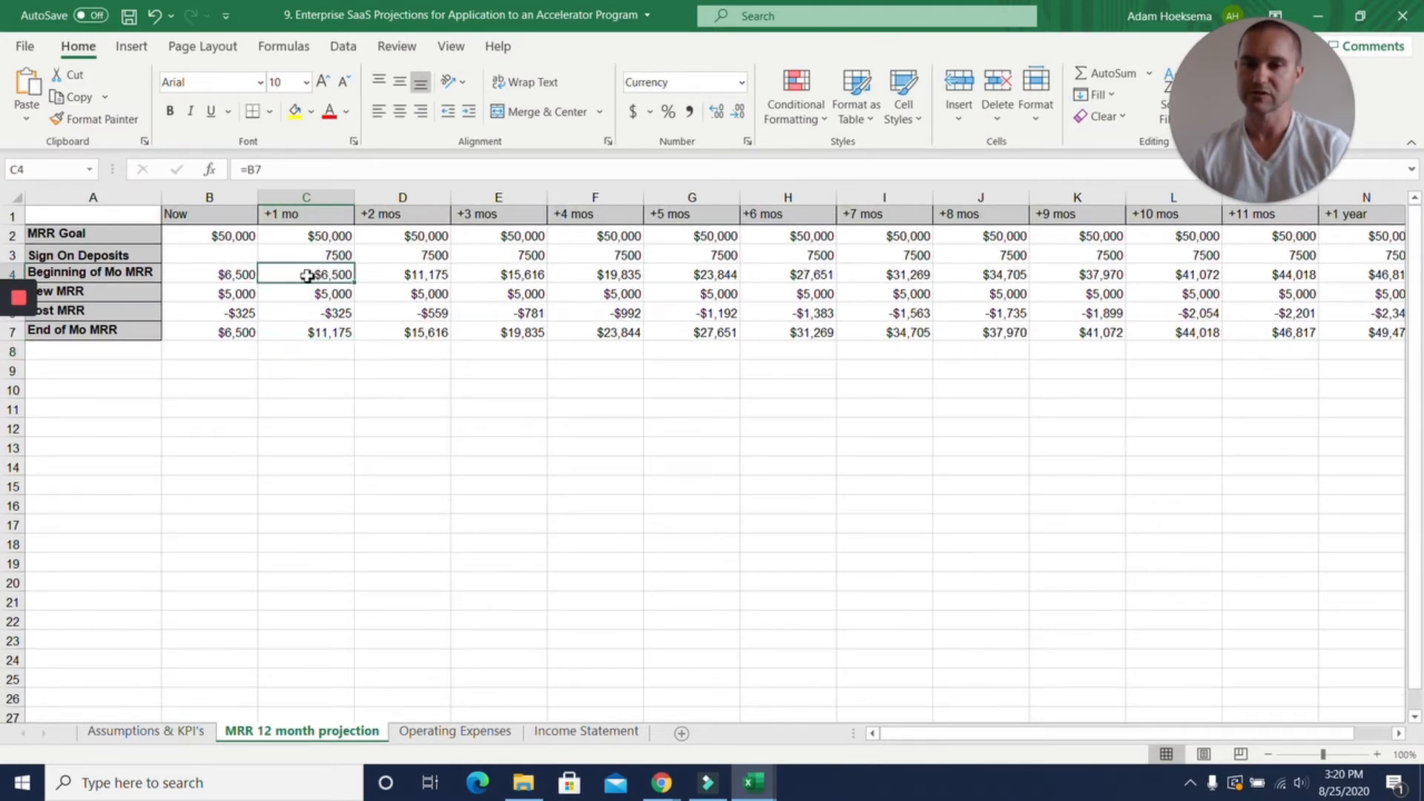
pyautogui.click(316, 293)
pyautogui.click(312, 315)
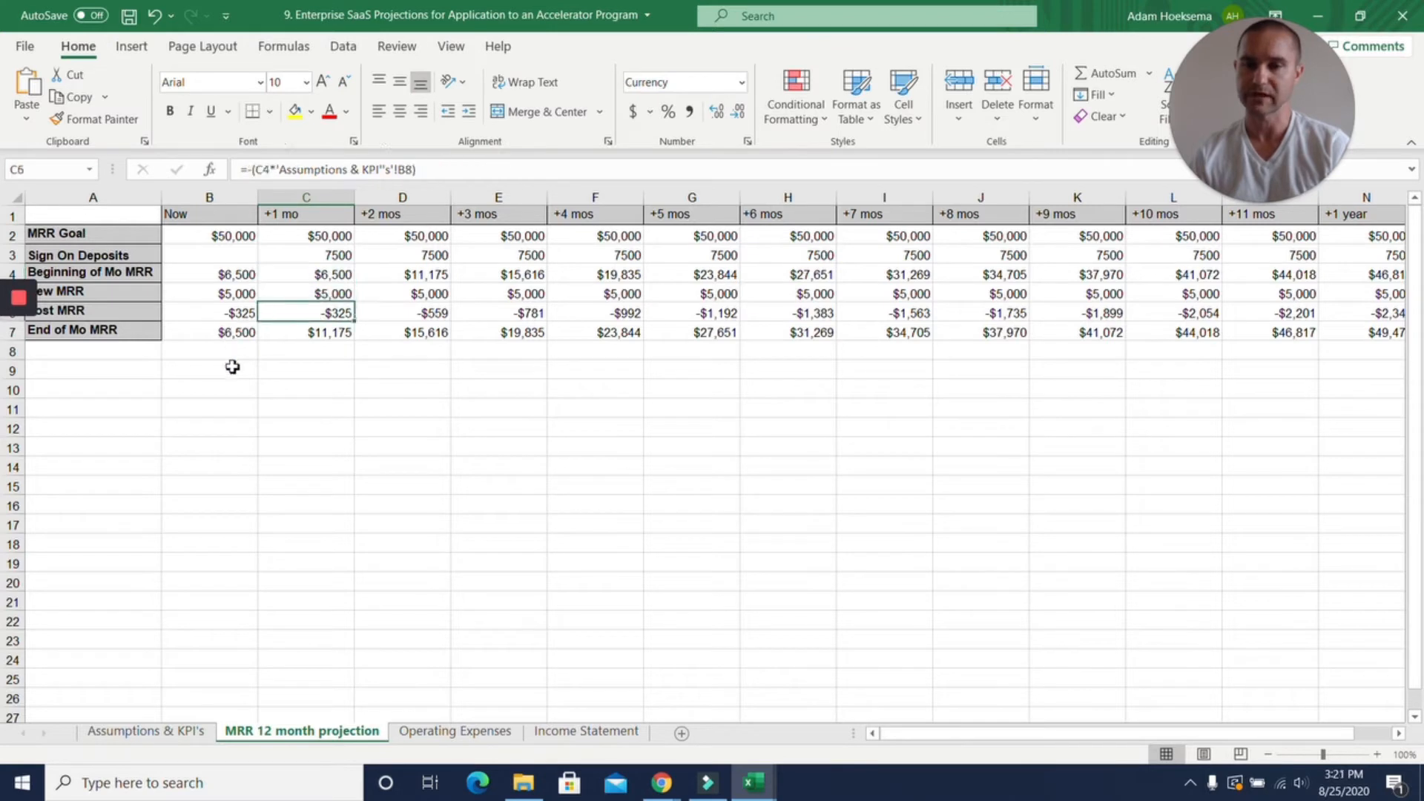
pyautogui.click(319, 337)
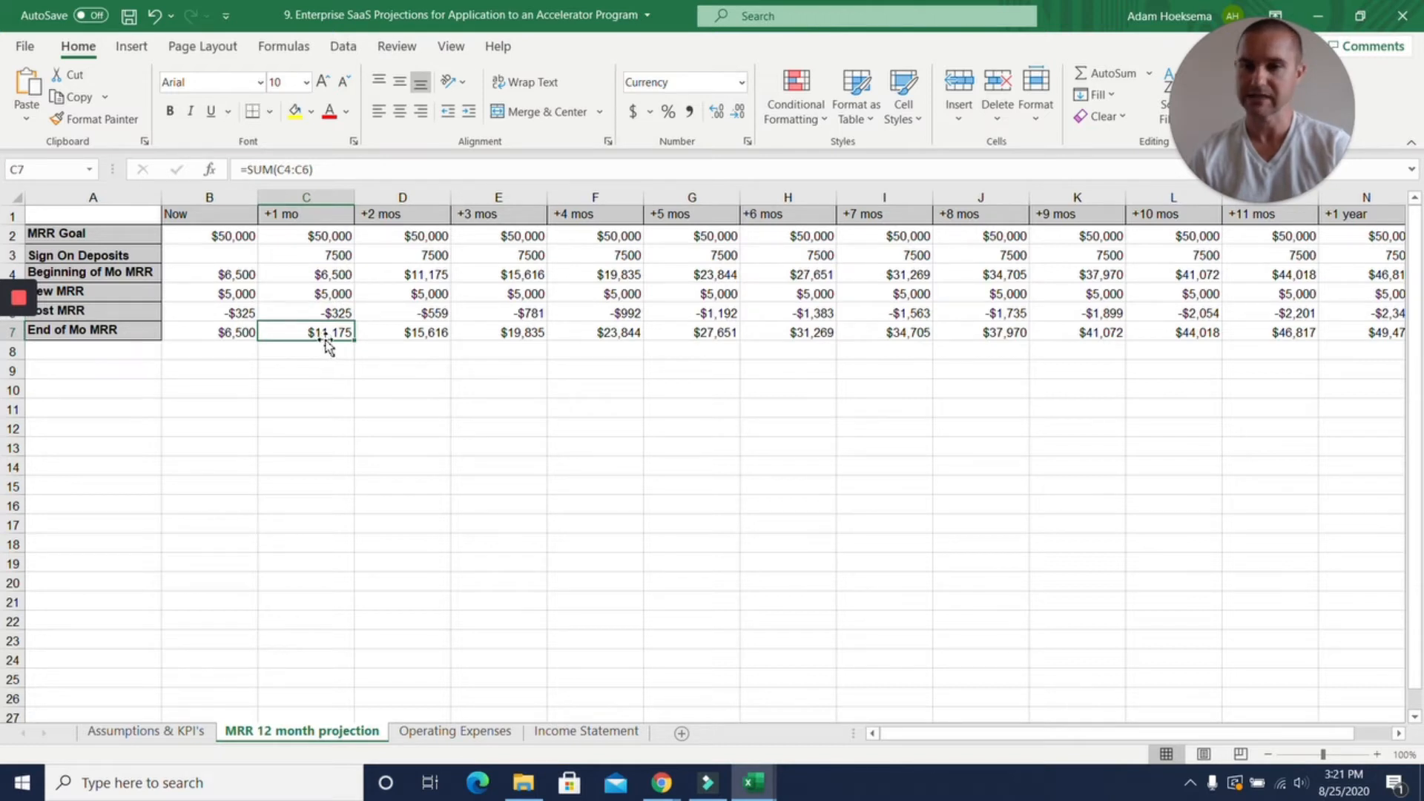
# - Link the +2 mos Beginning of Mo MRR to the +1 mo End of Mo MRR with the formula =C7
pyautogui.click(413, 276)
pyautogui.write('=C7')
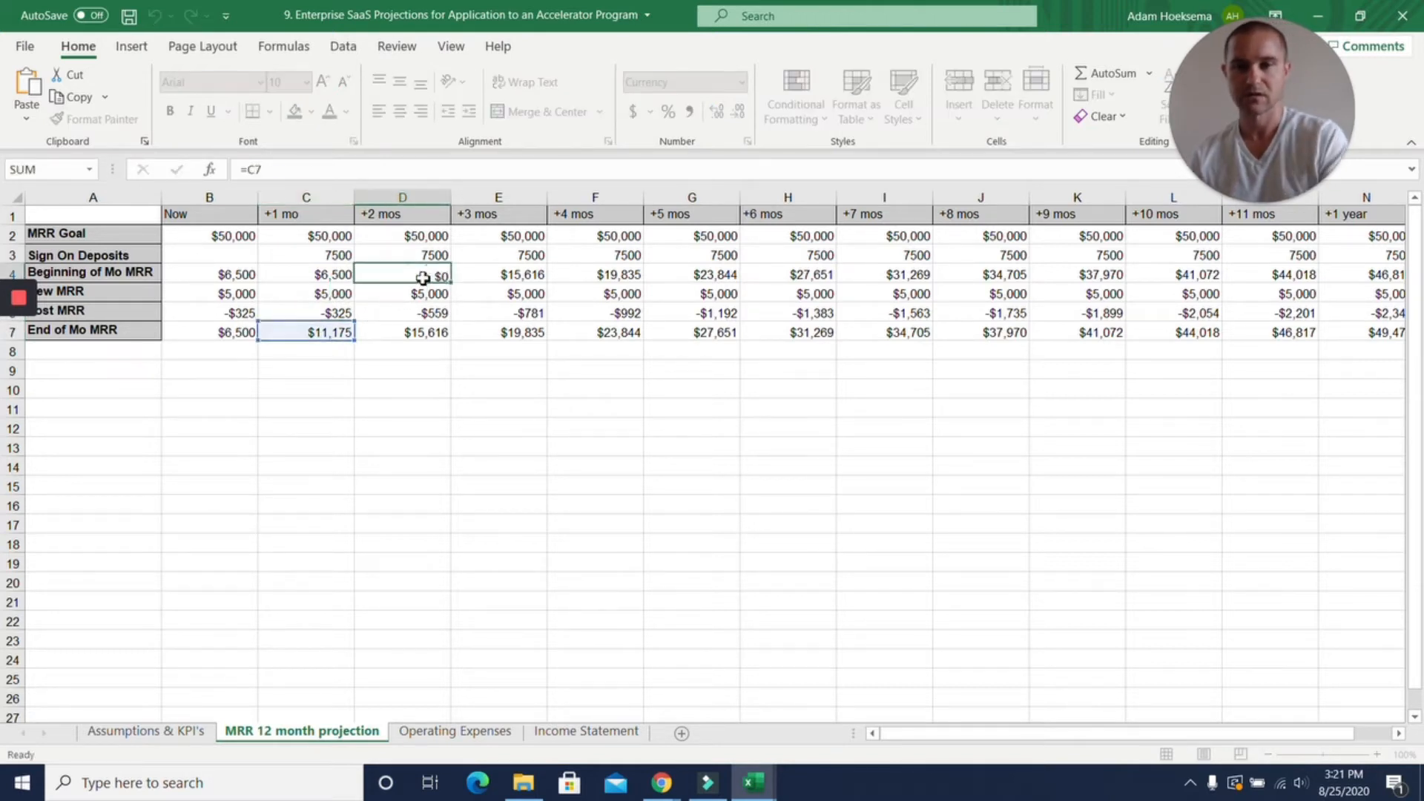
pyautogui.press('Return')
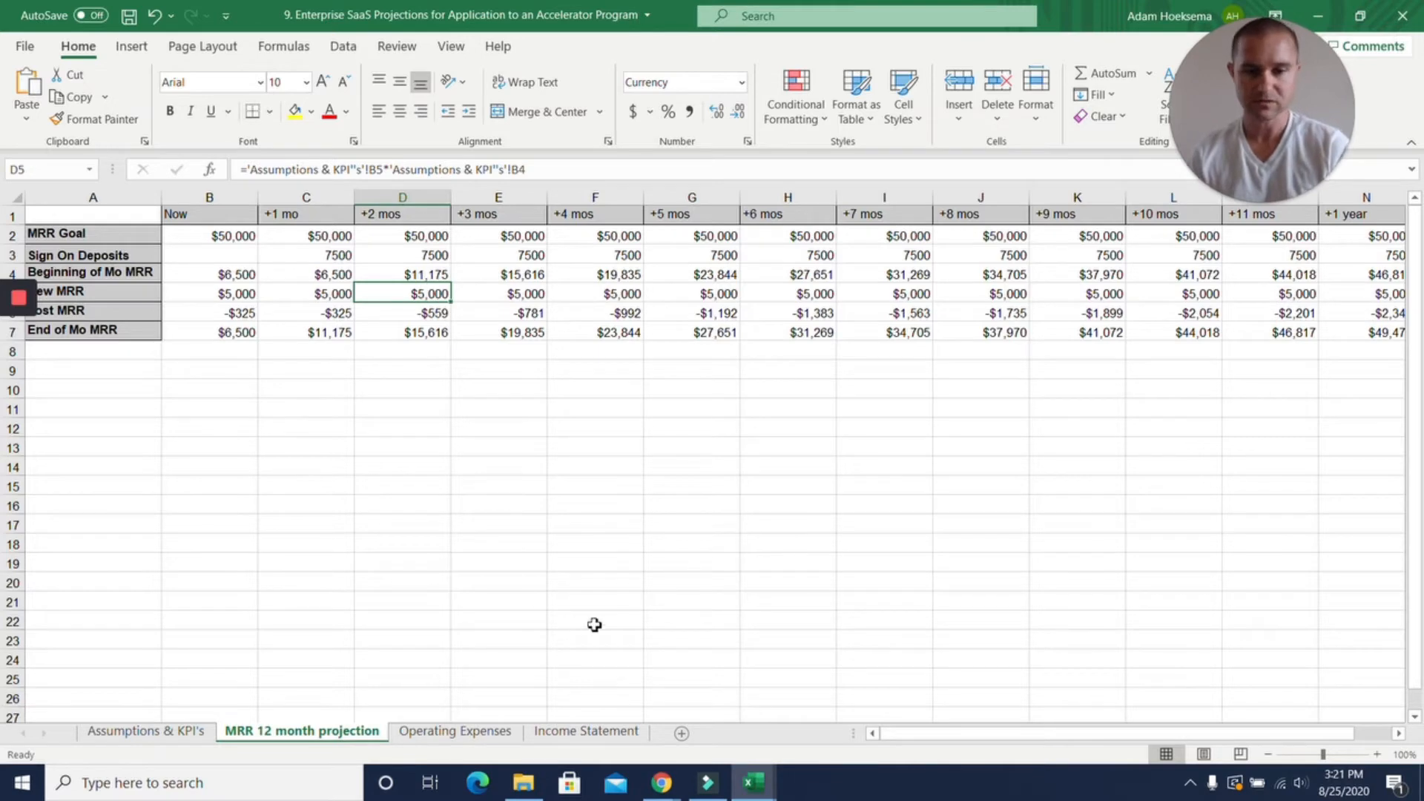
# - Review the August amounts on the Operating Expenses sheet, including Dev Labor 1, Designer Labor, payroll, Freelancer, loans due and owners pay
pyautogui.click(456, 731)
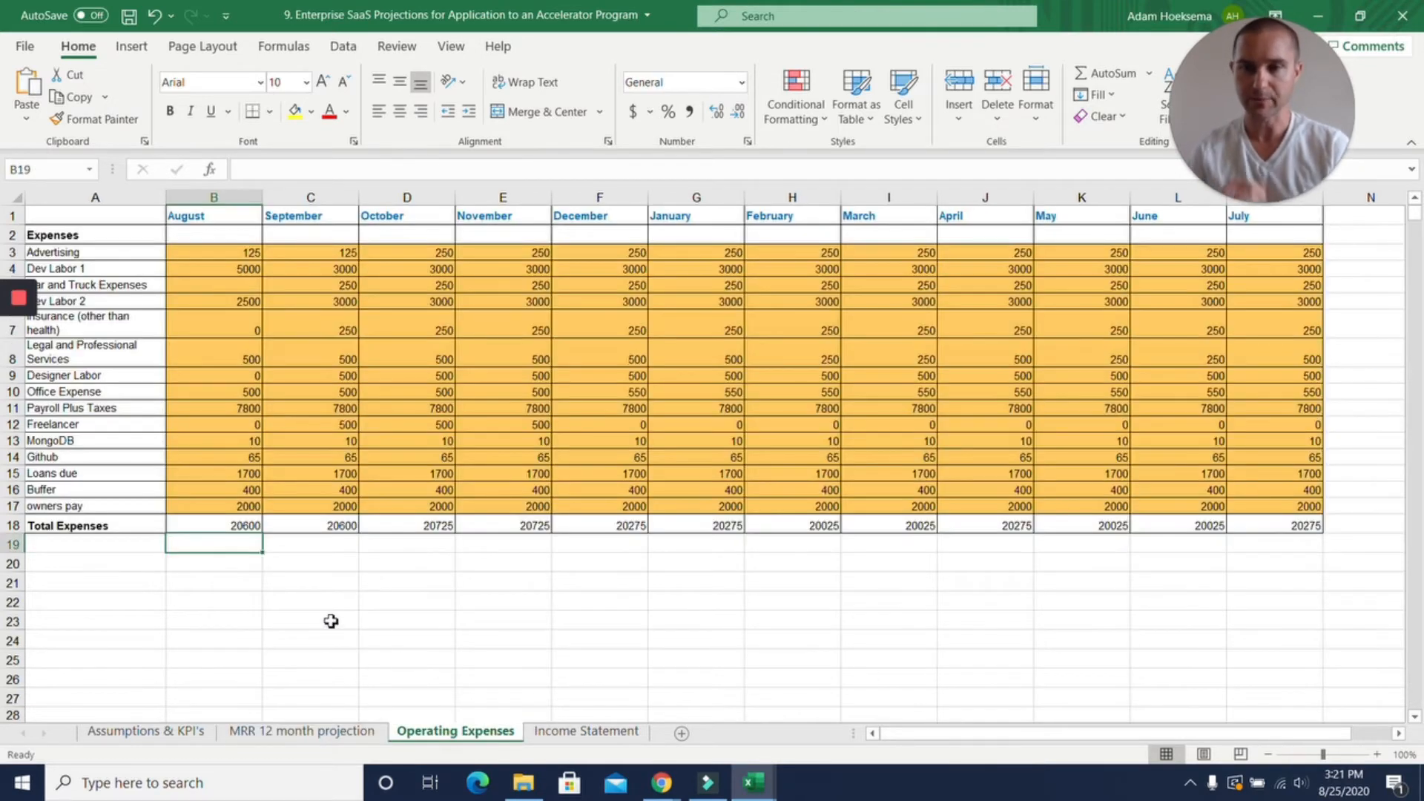
pyautogui.click(240, 272)
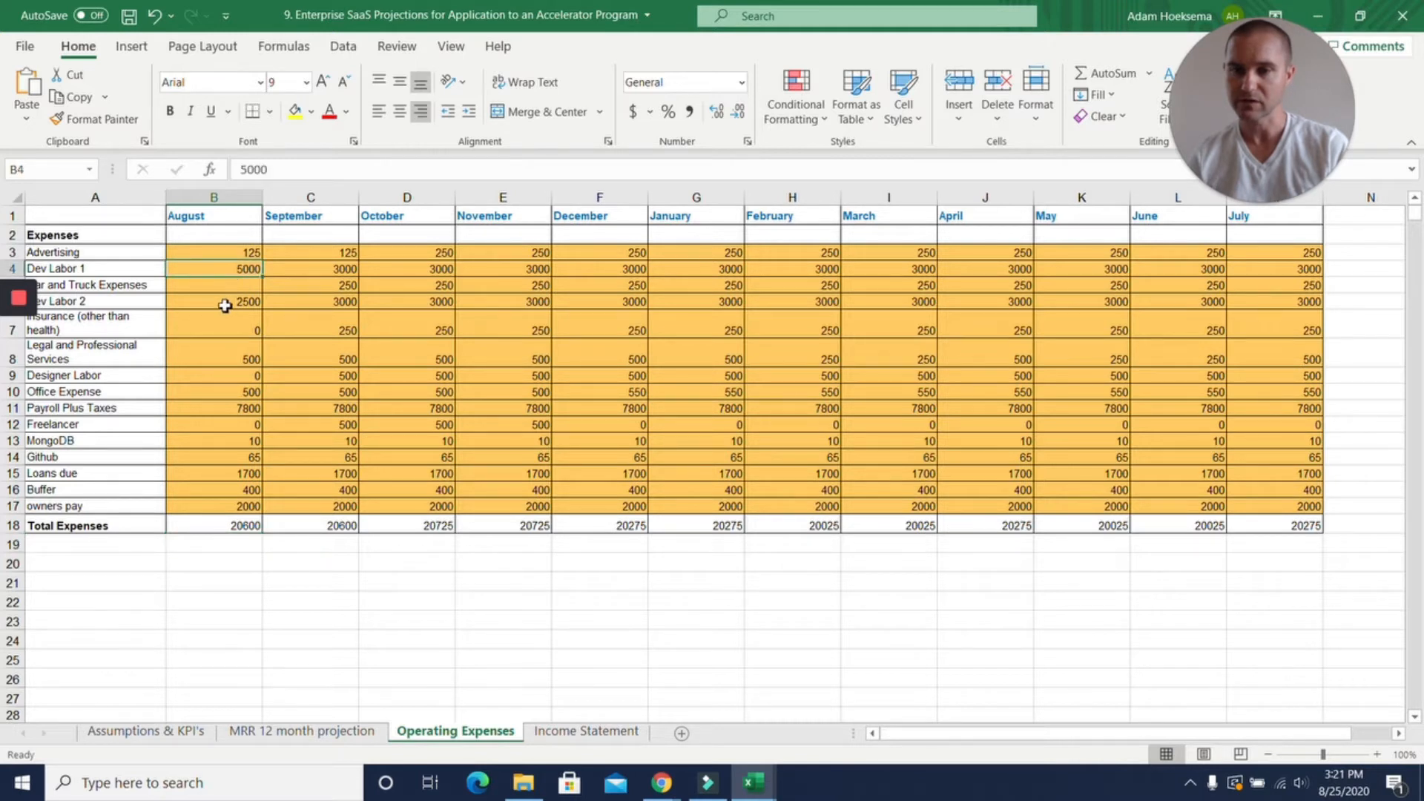
pyautogui.click(229, 379)
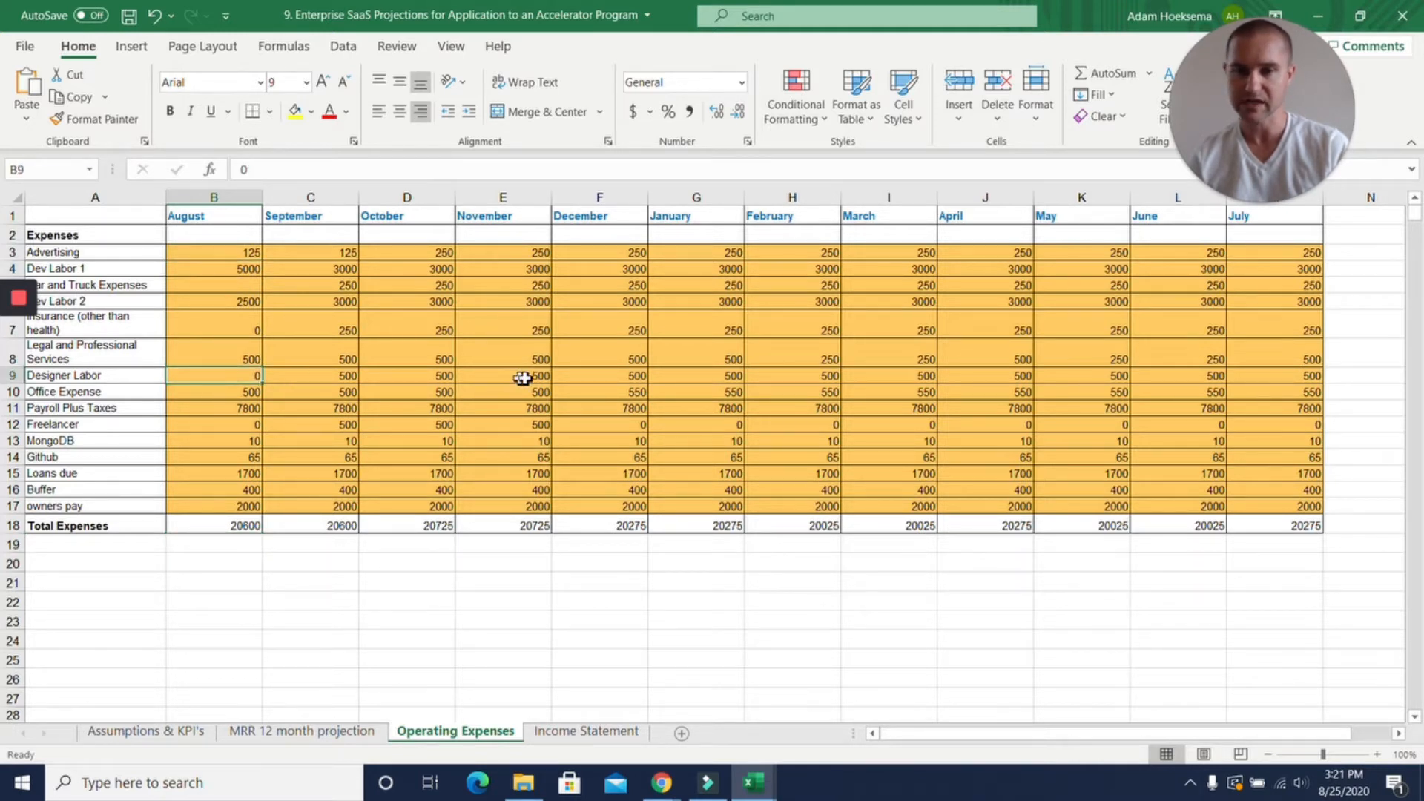
pyautogui.click(231, 413)
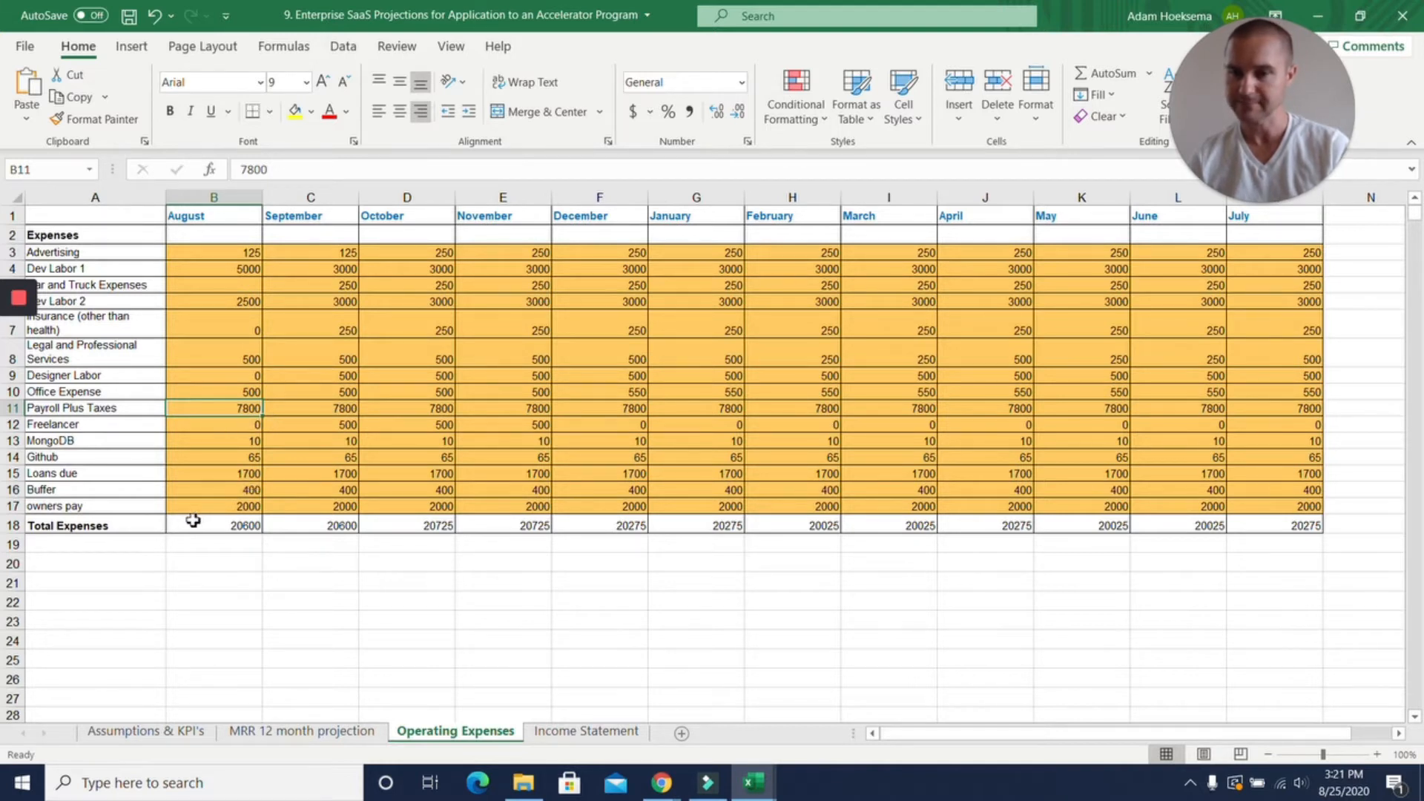
pyautogui.click(215, 511)
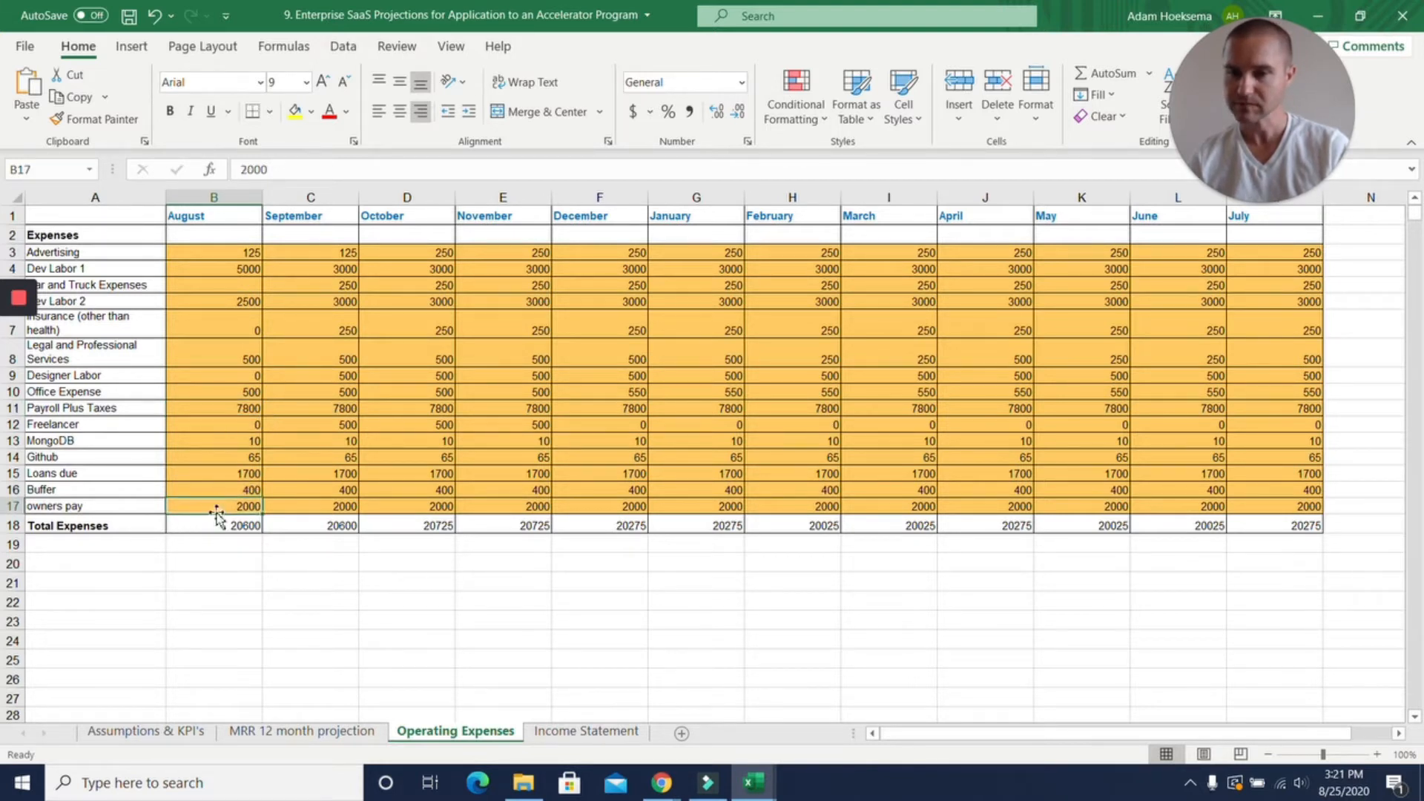
pyautogui.click(204, 472)
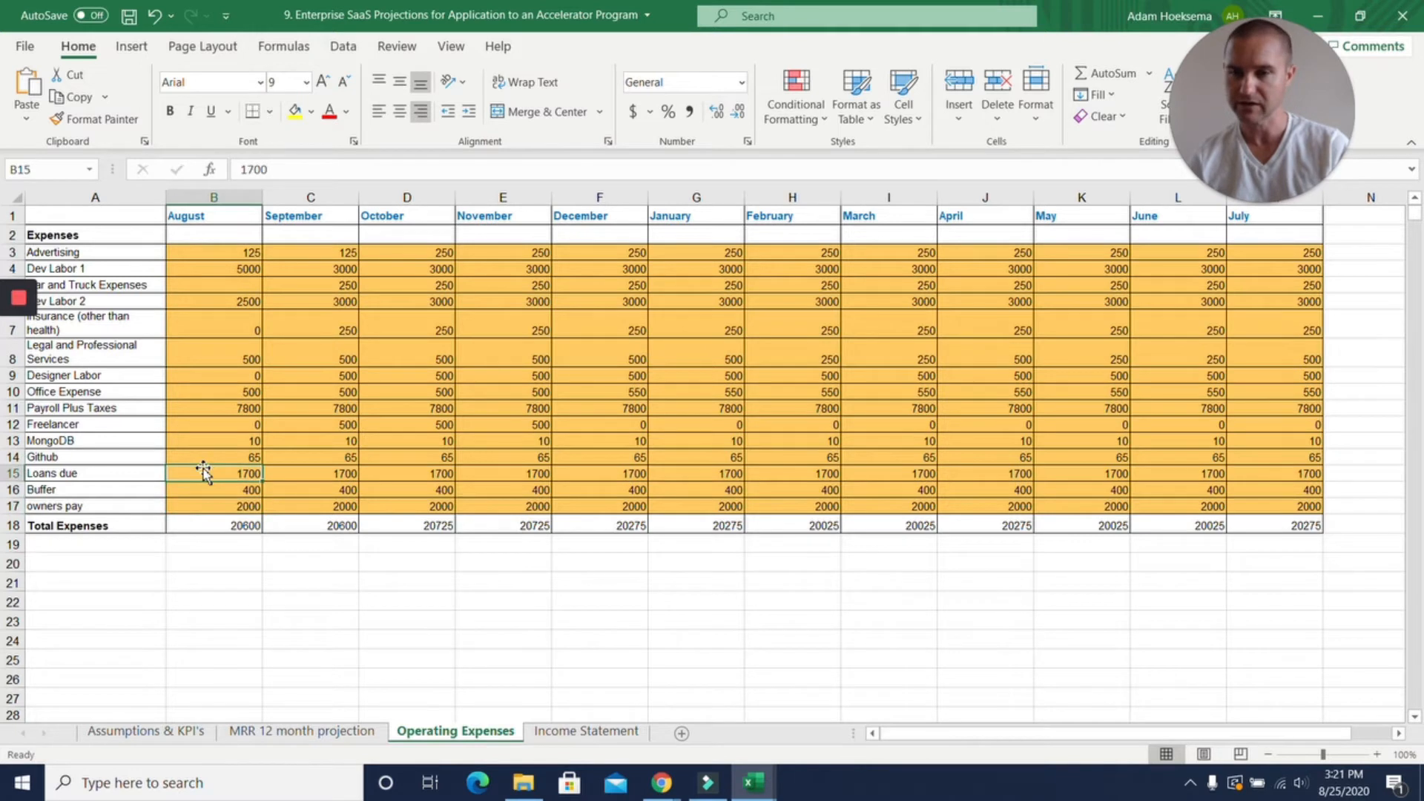
pyautogui.moveTo(235, 269); pyautogui.dragTo(214, 474)
pyautogui.click(222, 423)
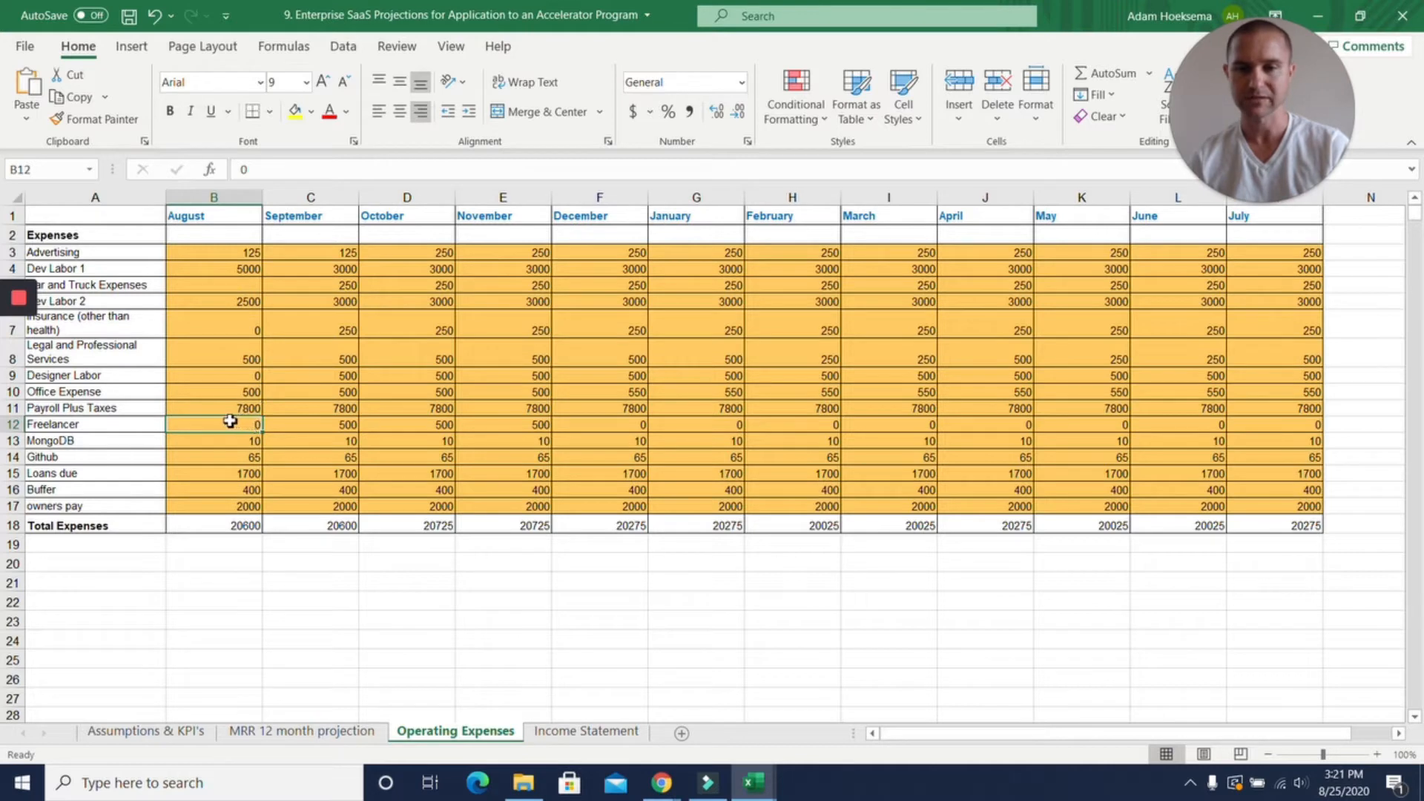
# - On the Income Statement sheet, inspect the August Payroll and Expenses cells and the September Sign On Deposits formula
pyautogui.click(597, 732)
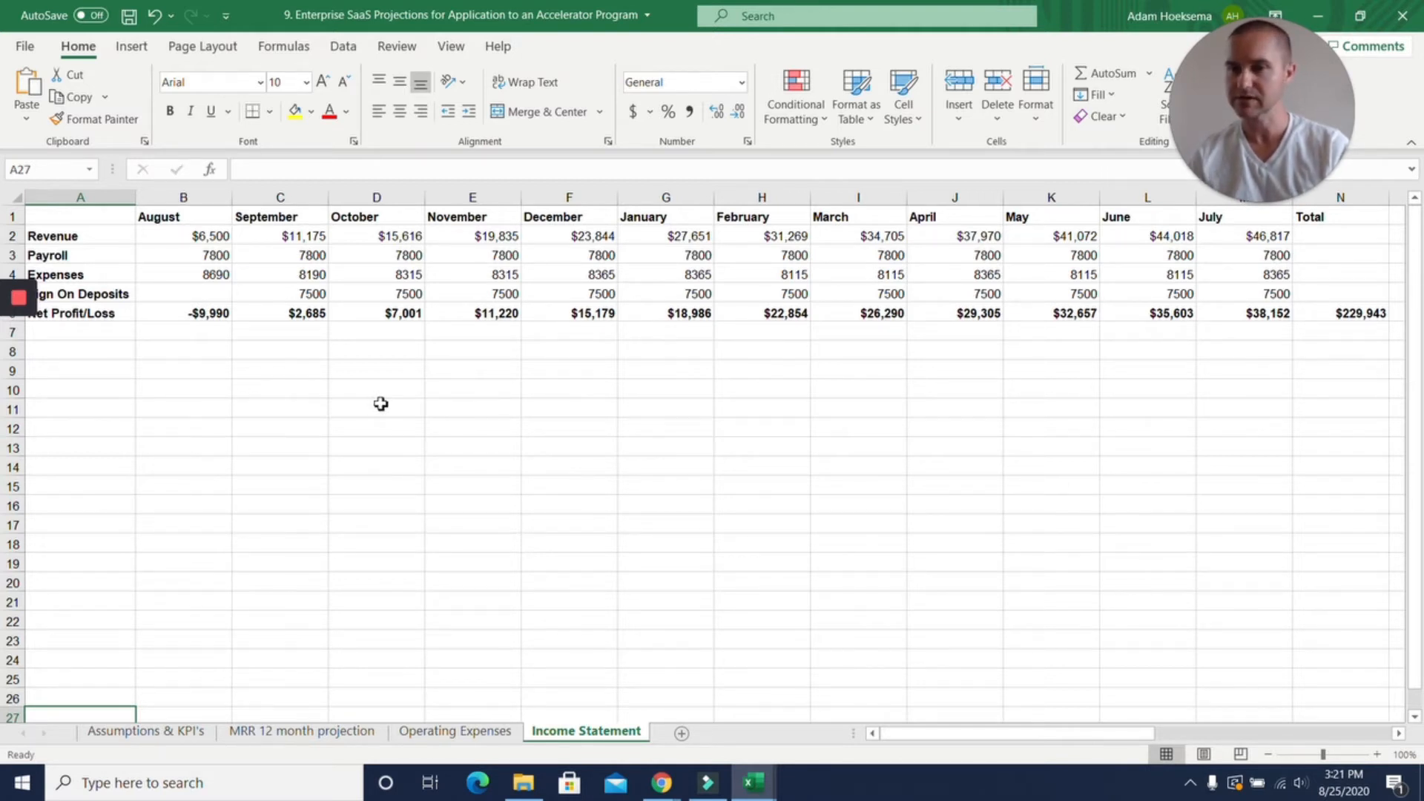
pyautogui.click(200, 259)
pyautogui.click(198, 276)
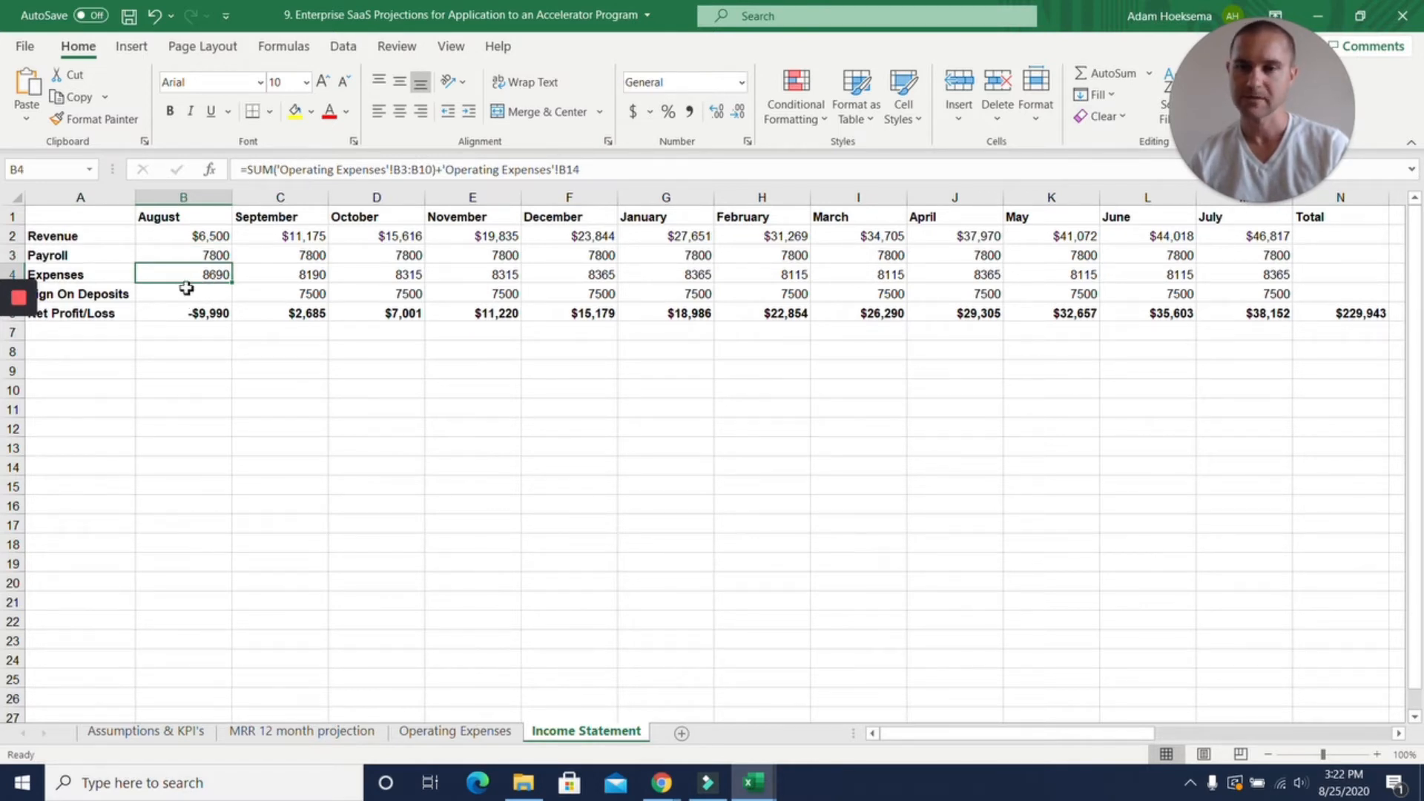
pyautogui.click(310, 296)
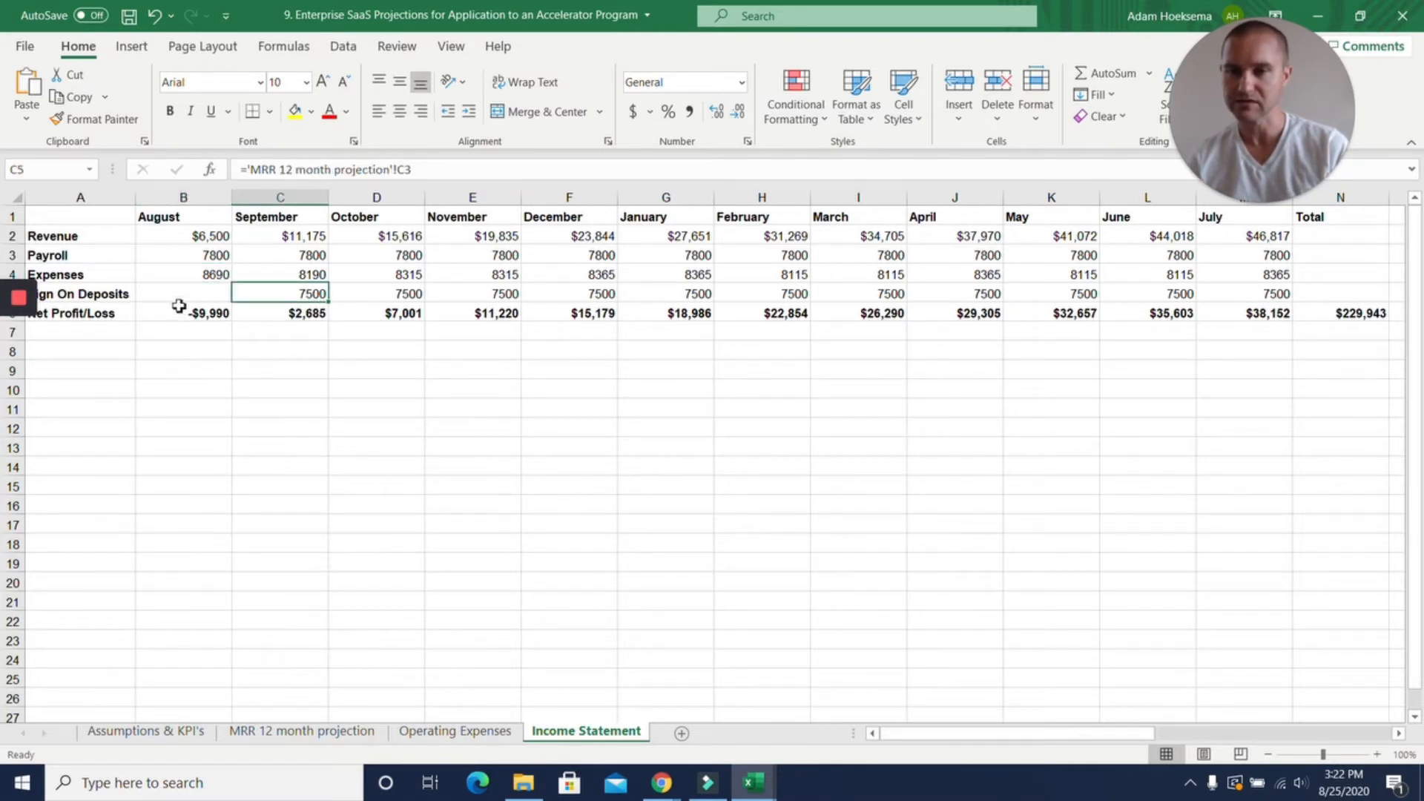
# - Inspect the September Net Profit/Loss formula and the cells it references on the Income Statement sheet
pyautogui.click(306, 320)
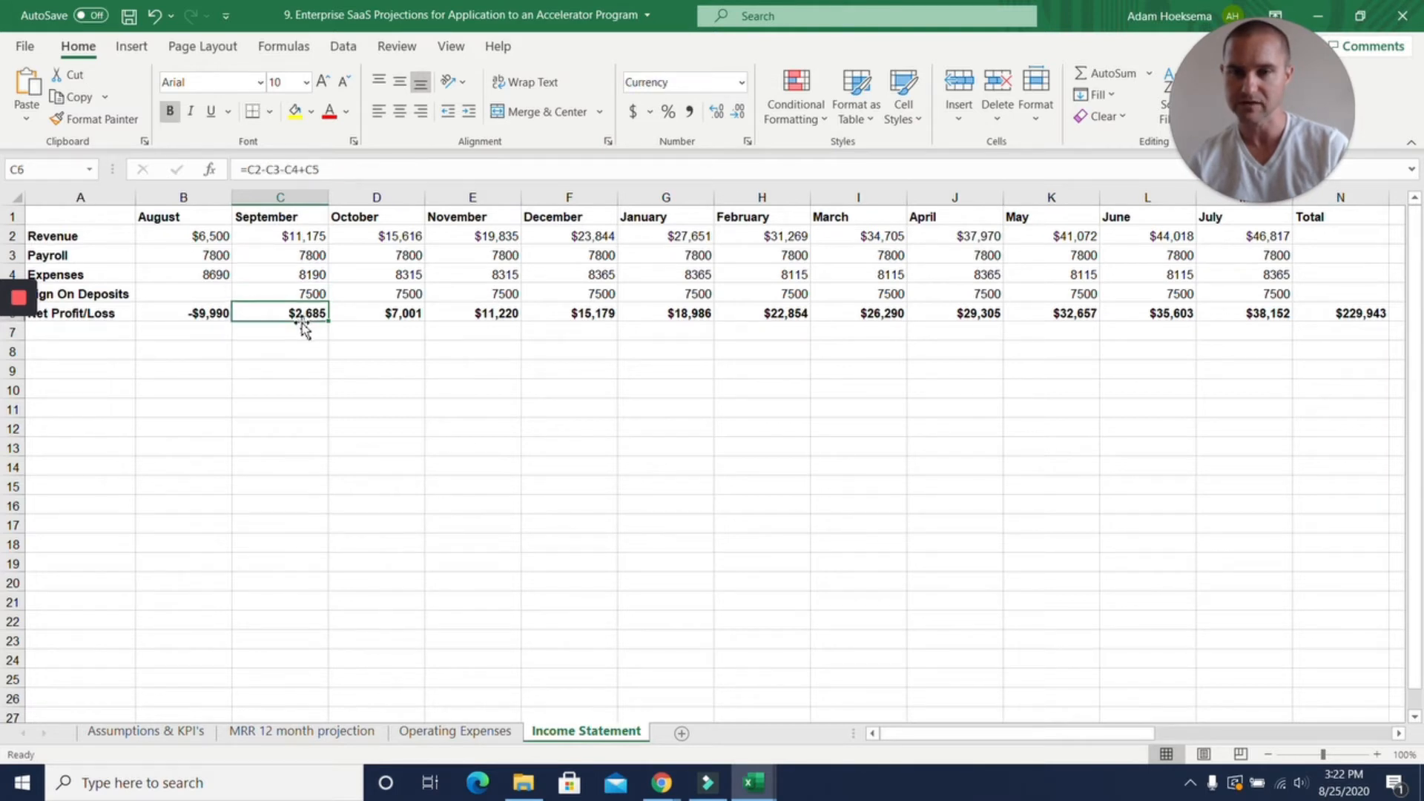
pyautogui.doubleClick(303, 317)
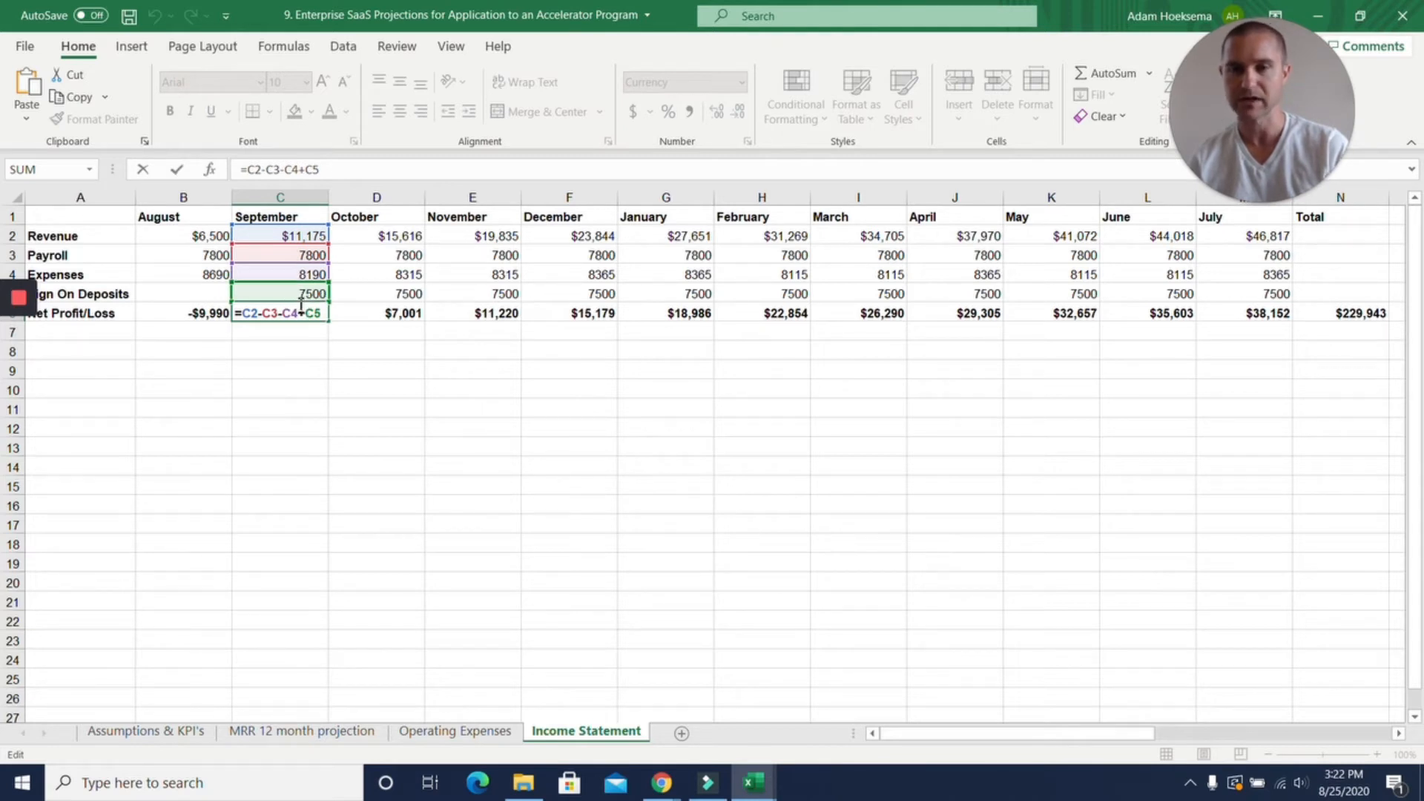
pyautogui.press('Return')
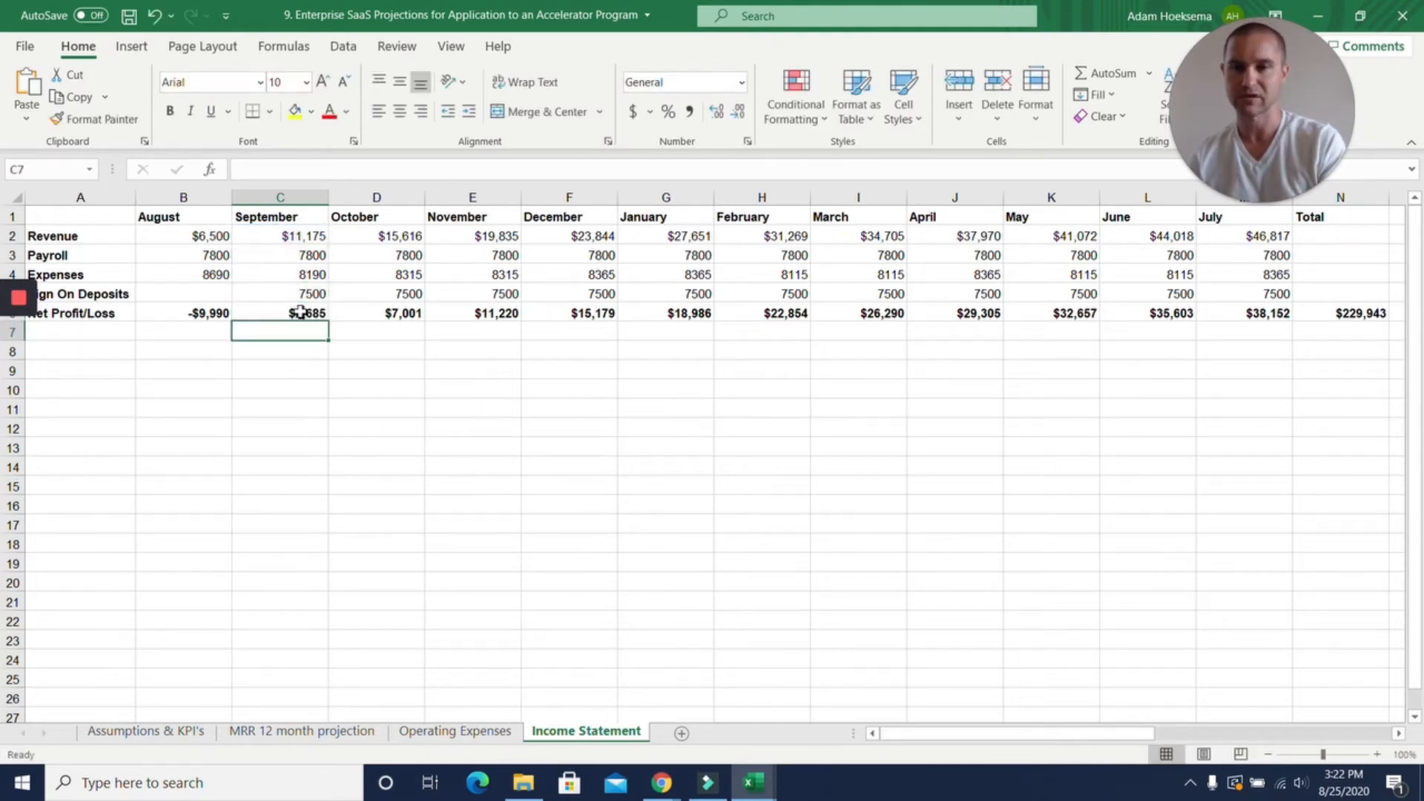
pyautogui.click(301, 311)
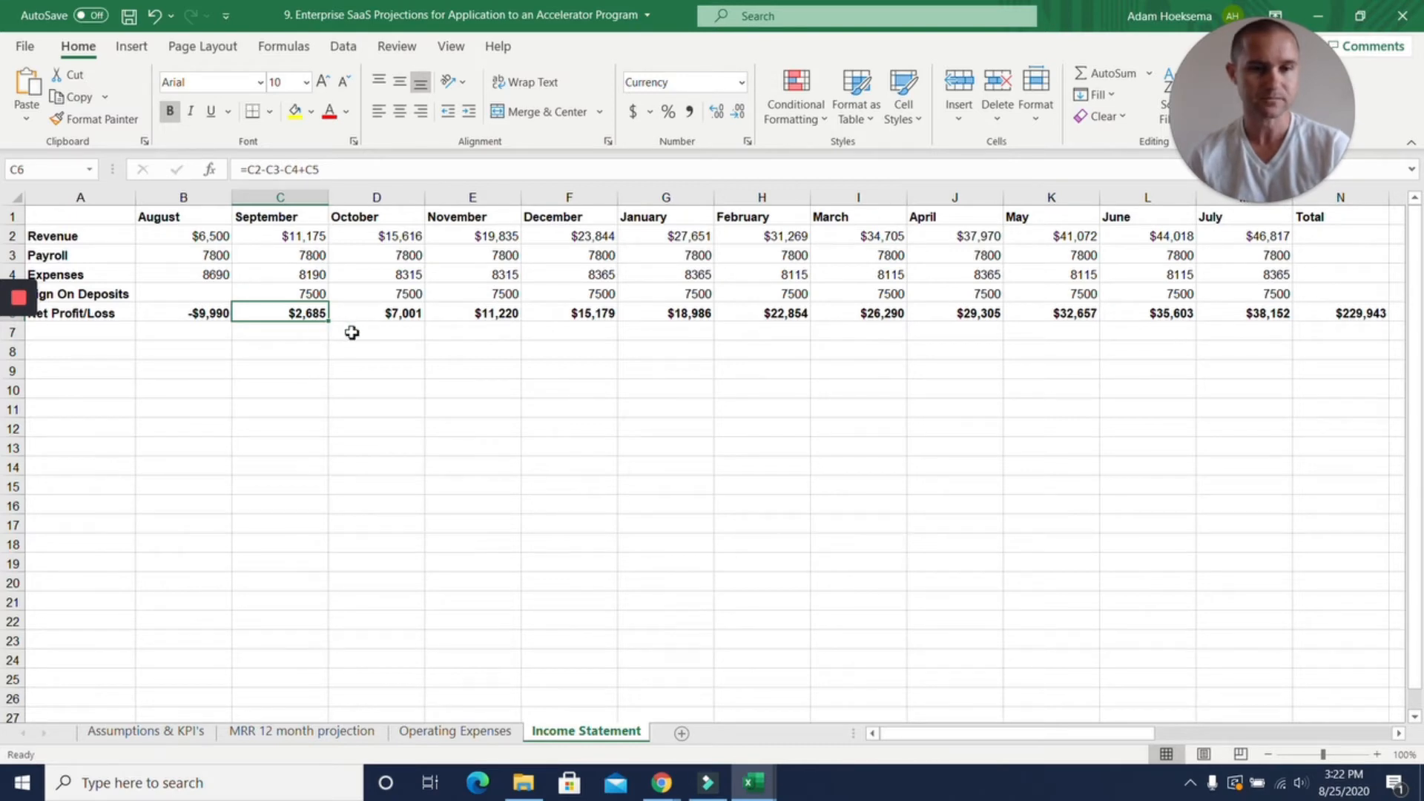
# - On the Assumptions & KPI's sheet, insert 14 blank rows between the ASSUMPTIONS heading and the # New Customers per month row
pyautogui.click(106, 732)
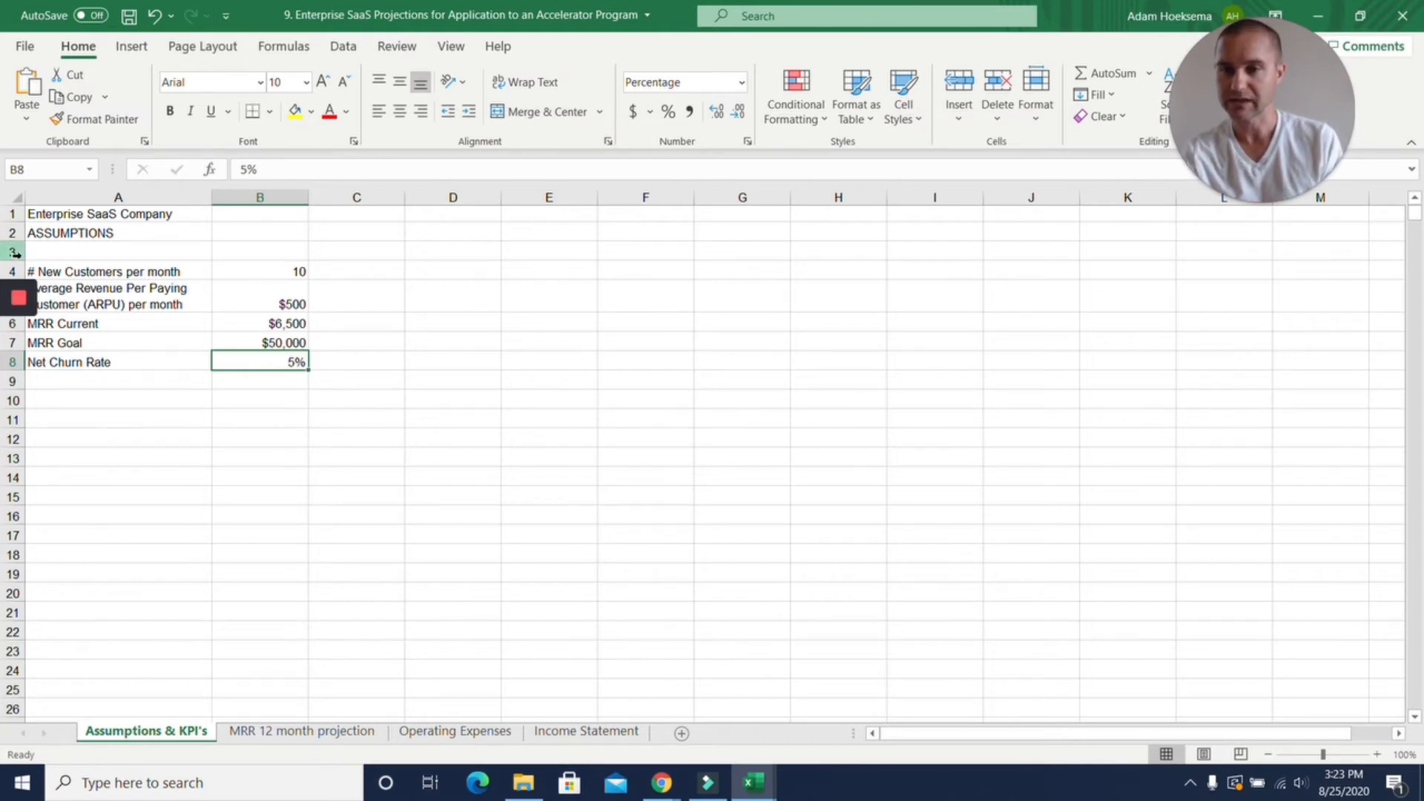
pyautogui.moveTo(13, 252); pyautogui.dragTo(17, 381)
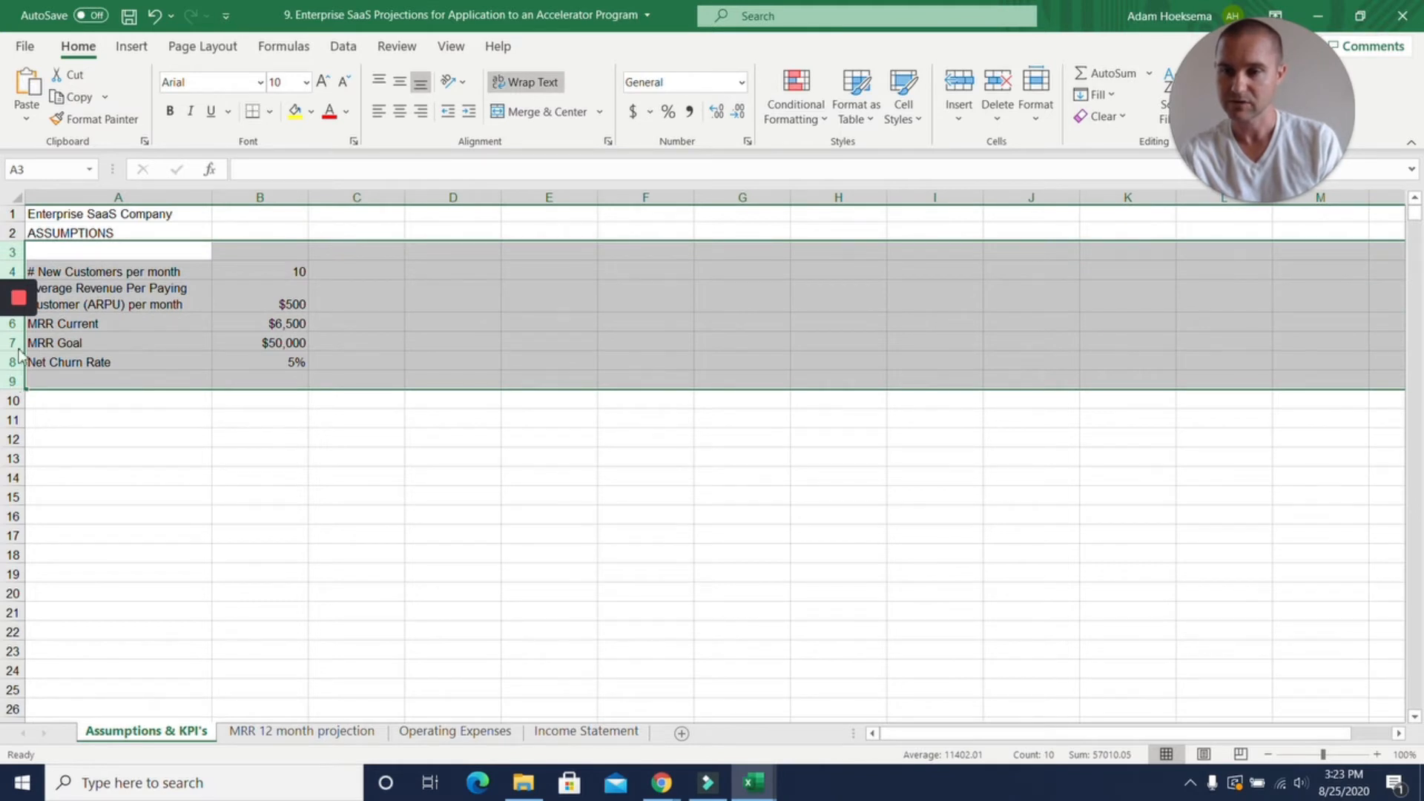
pyautogui.rightClick(141, 365)
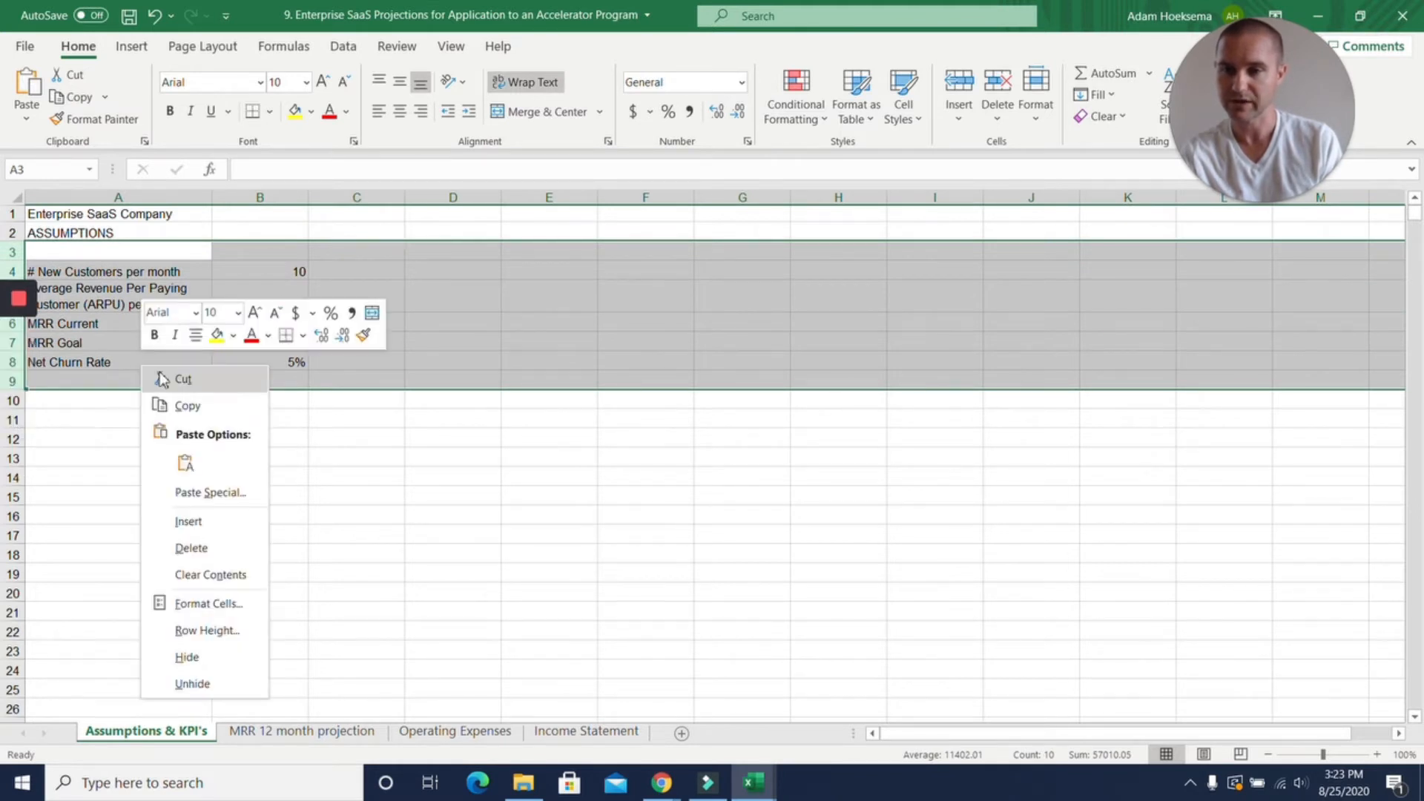
pyautogui.click(189, 522)
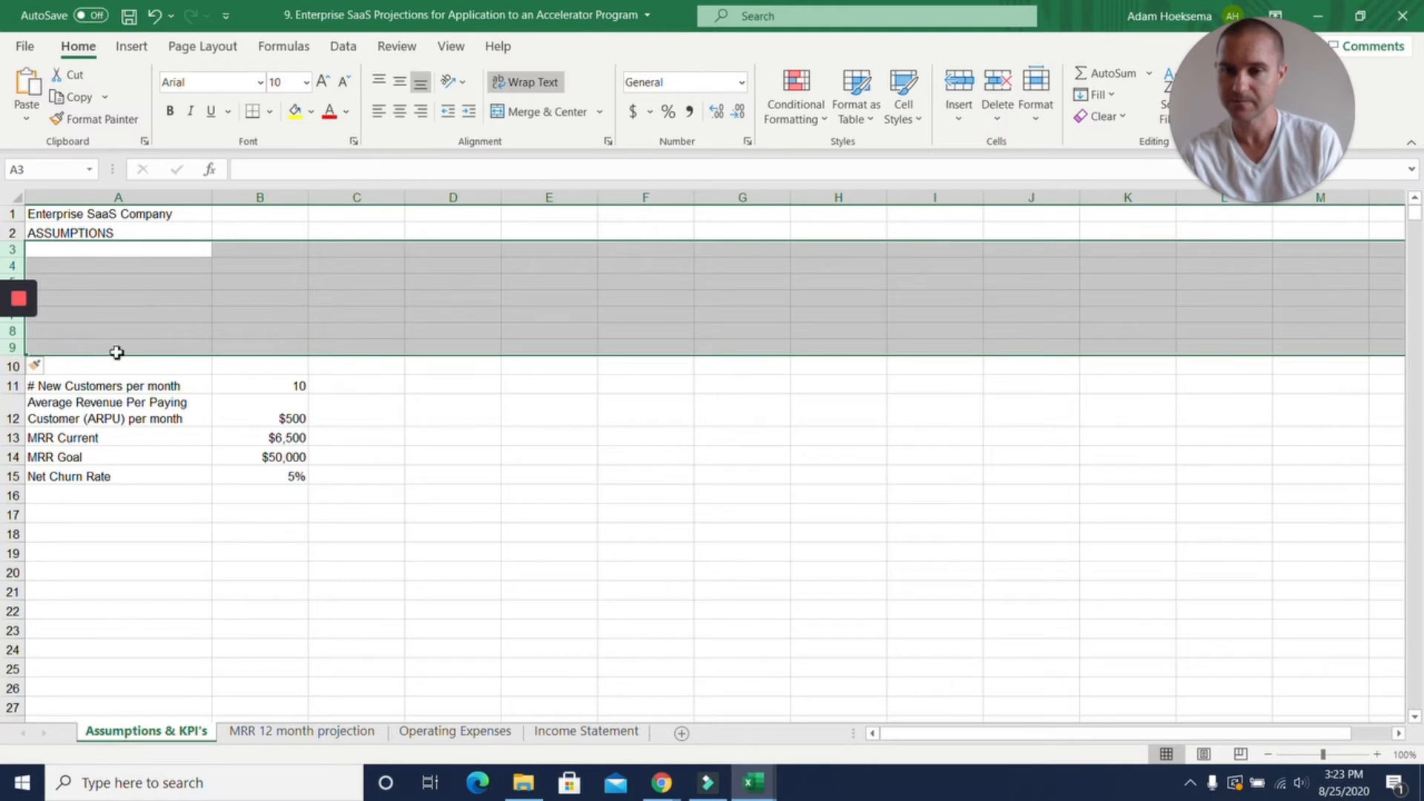
pyautogui.moveTo(21, 355)
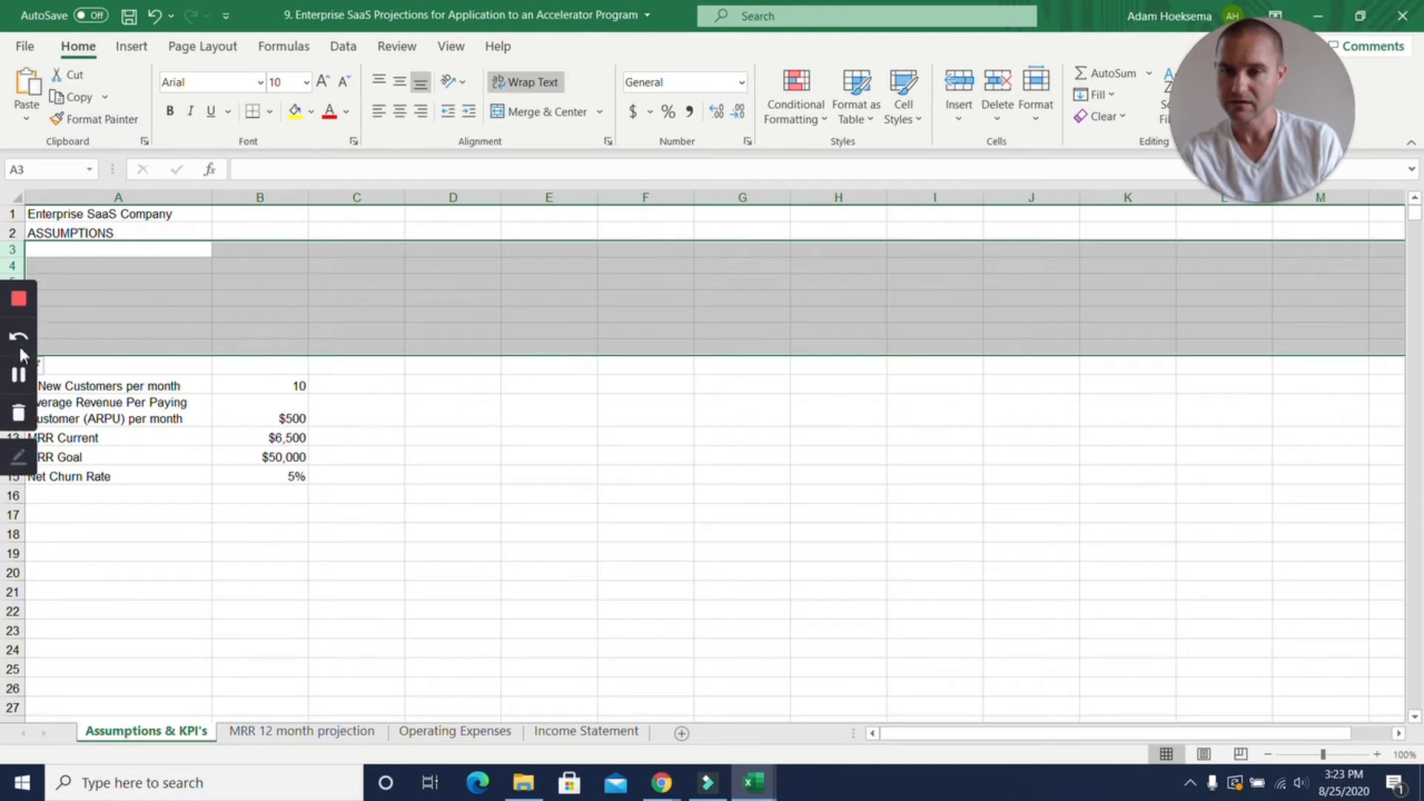
pyautogui.rightClick(197, 327)
pyautogui.press('Escape')
pyautogui.hotkey('ctrl', 'shift', '+')
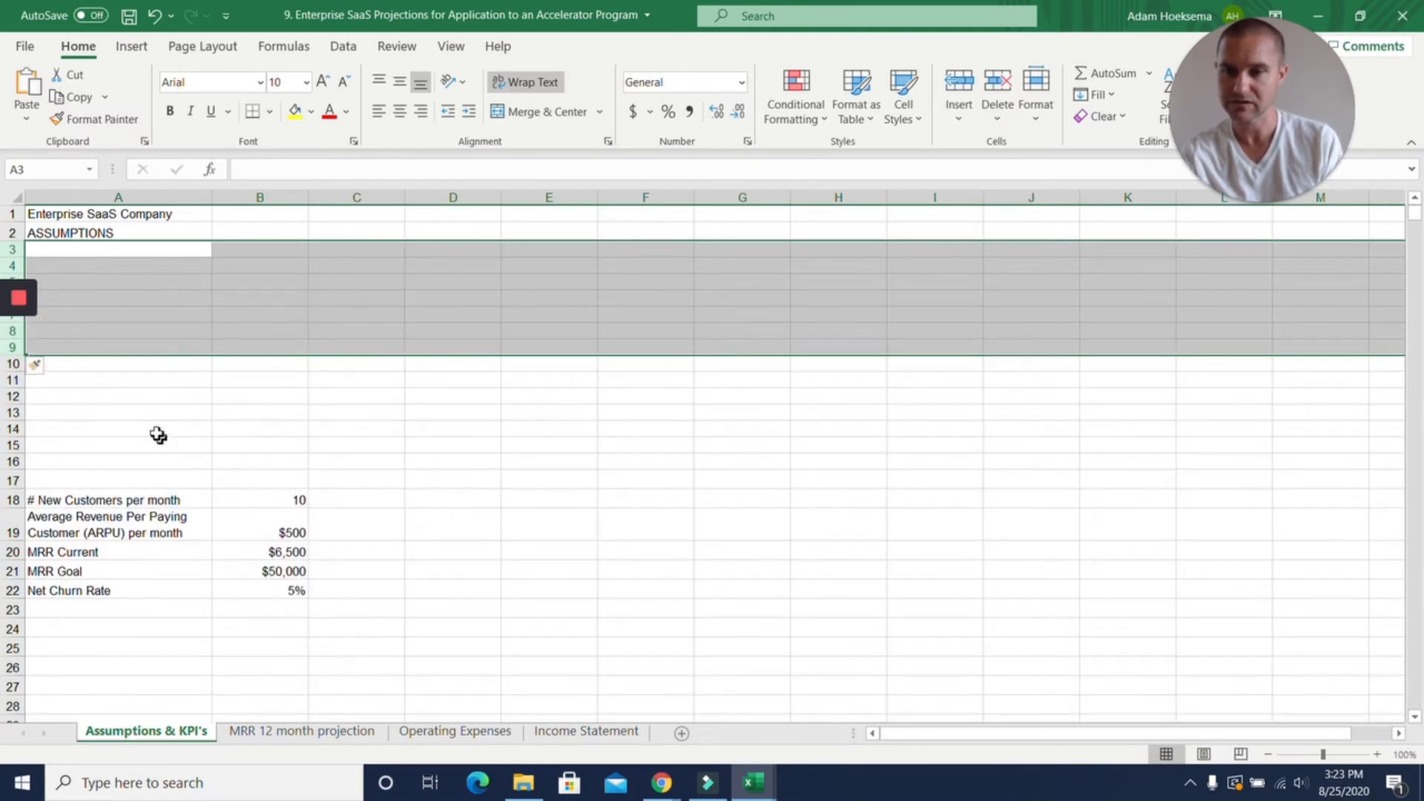
pyautogui.click(156, 416)
pyautogui.press('Up')
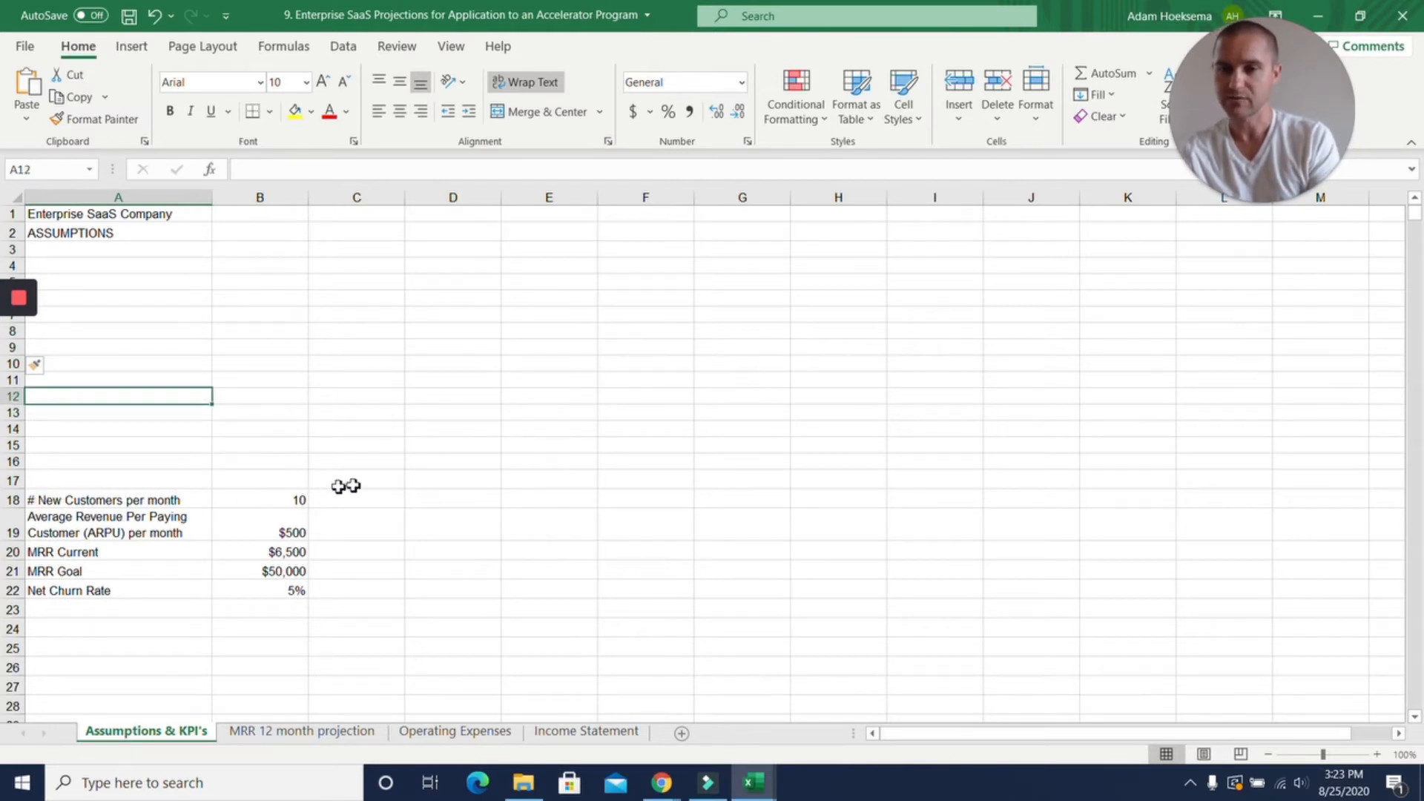
# - Add a "Marketing budget" row in A10 with the value 2000 in B10
pyautogui.click(262, 501)
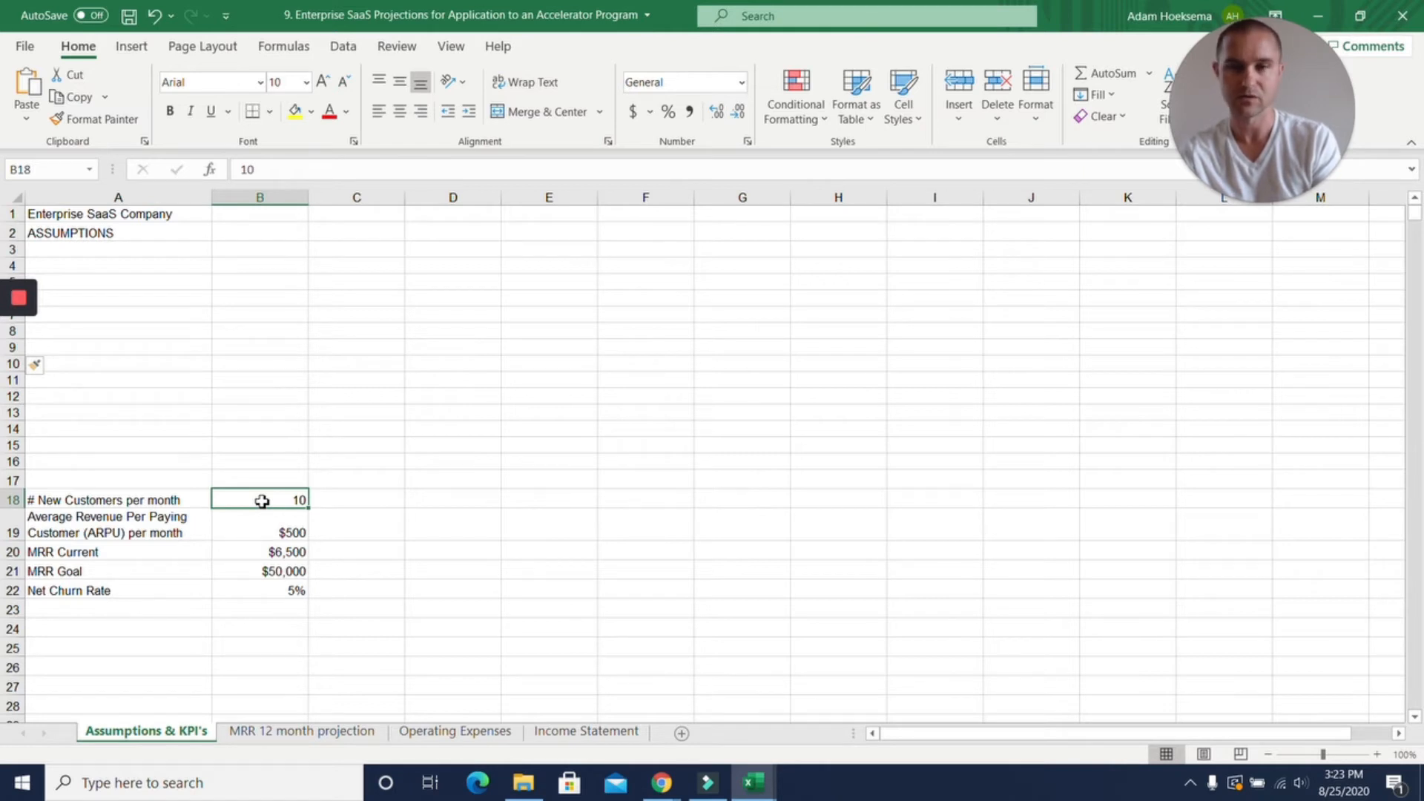
pyautogui.click(86, 362)
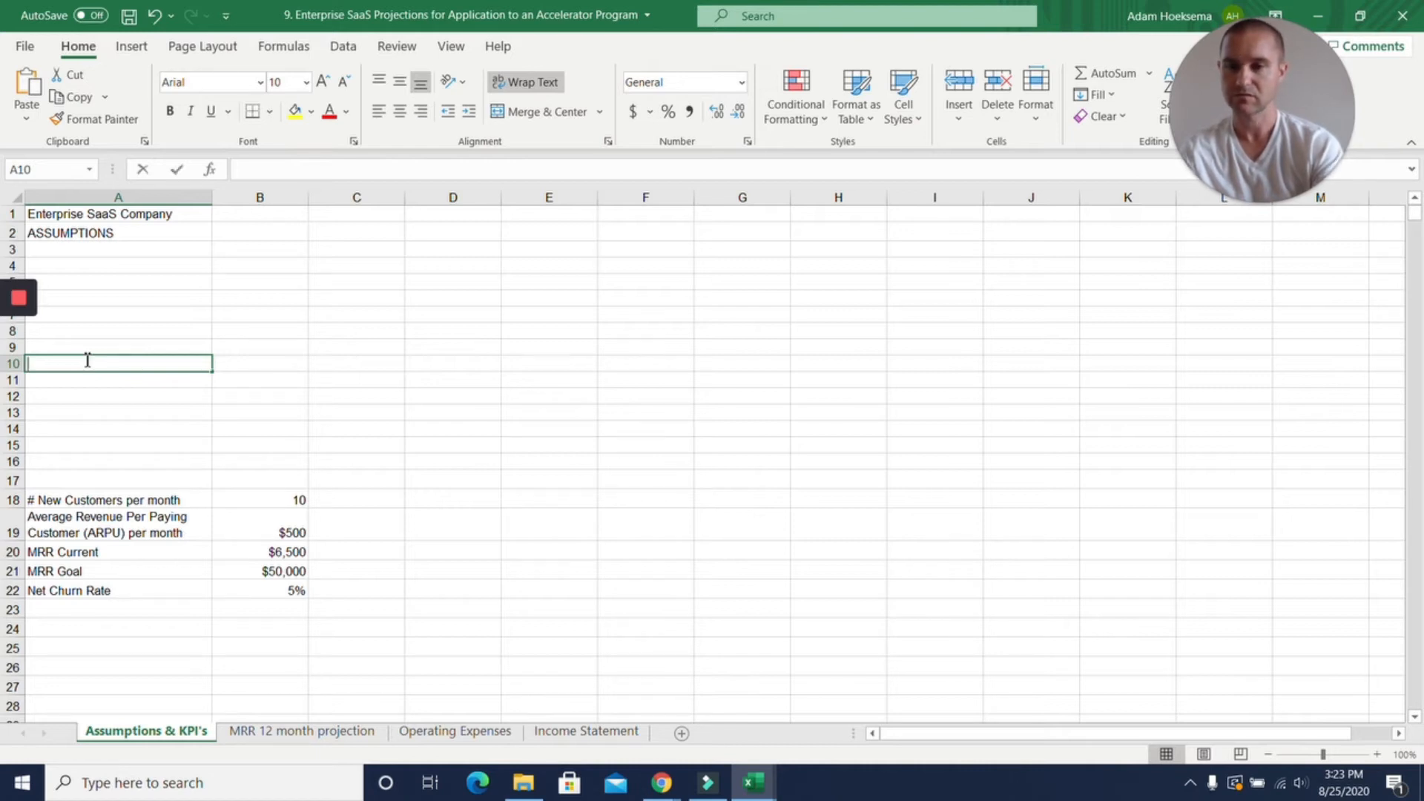
pyautogui.write('Marketing budget')
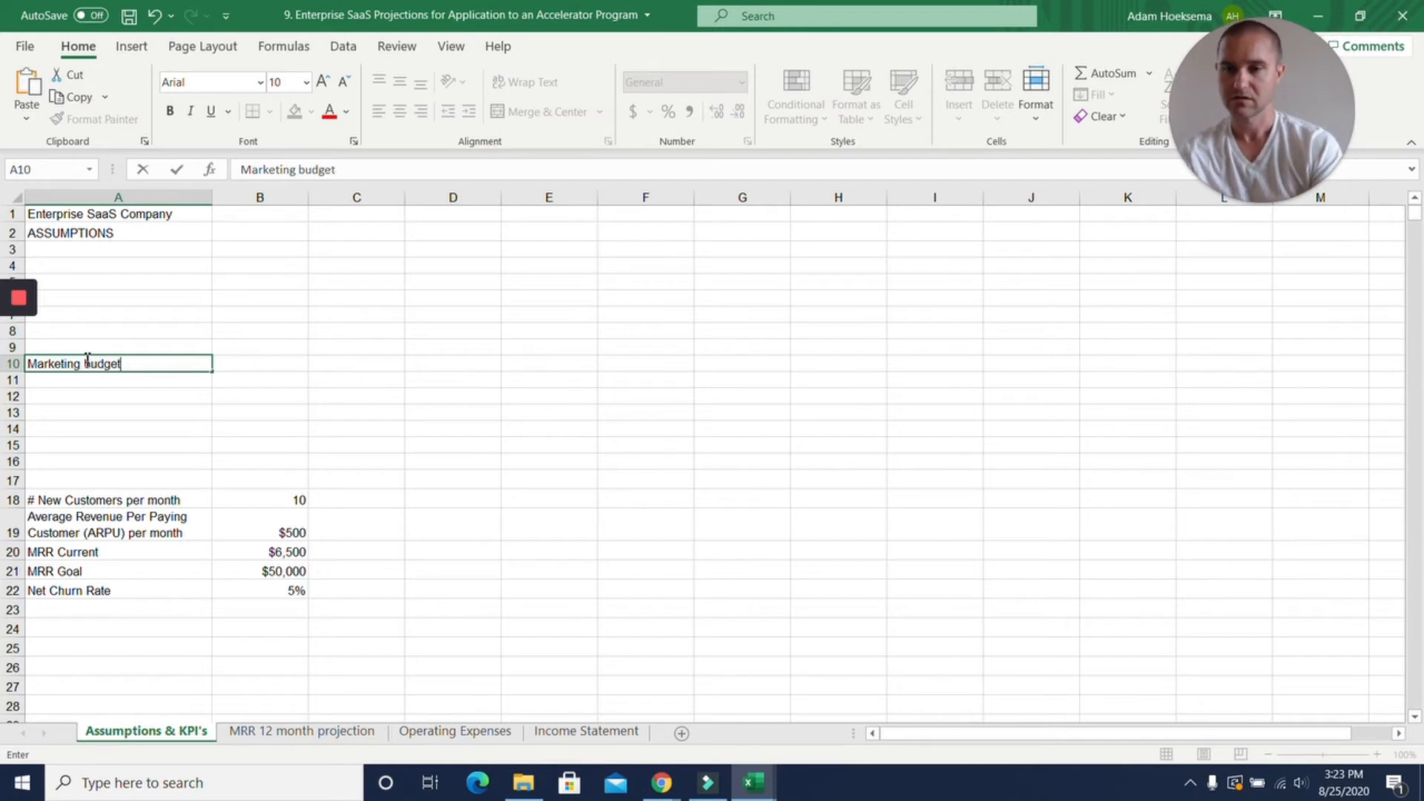
pyautogui.press('Tab')
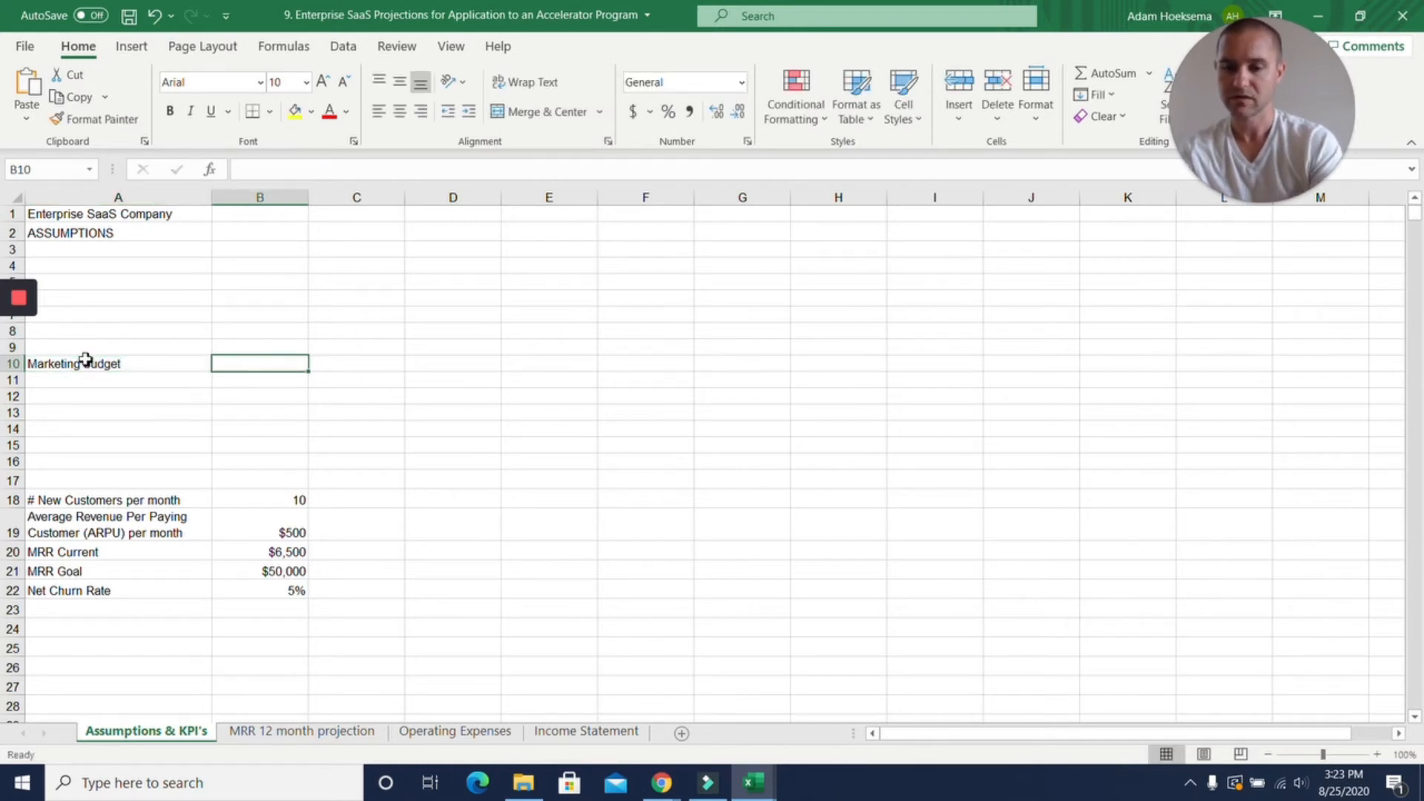
pyautogui.write('2000')
pyautogui.press('Return')
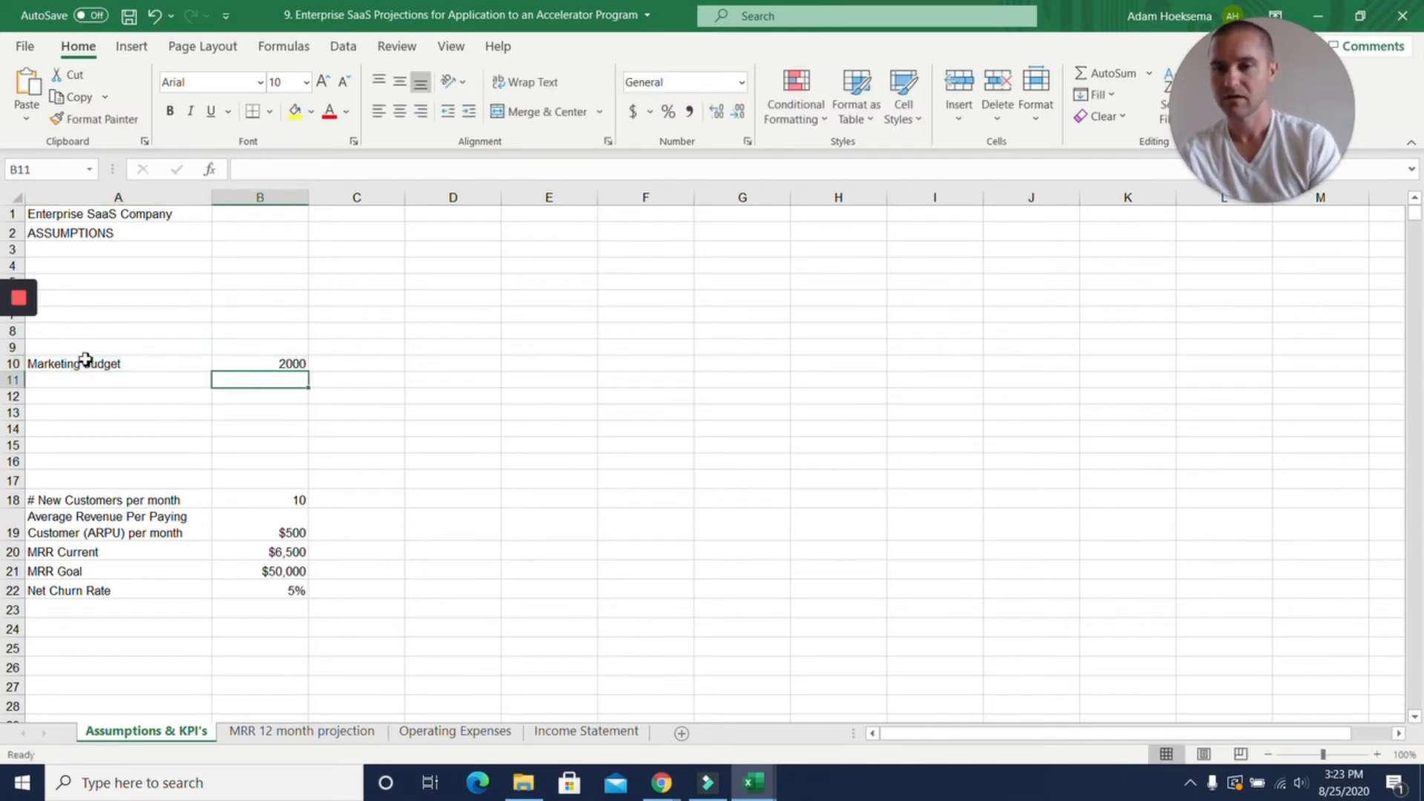
# - Add a "Customer acquisition cost" row in A11 with the value 200 in B11
pyautogui.press('Left')
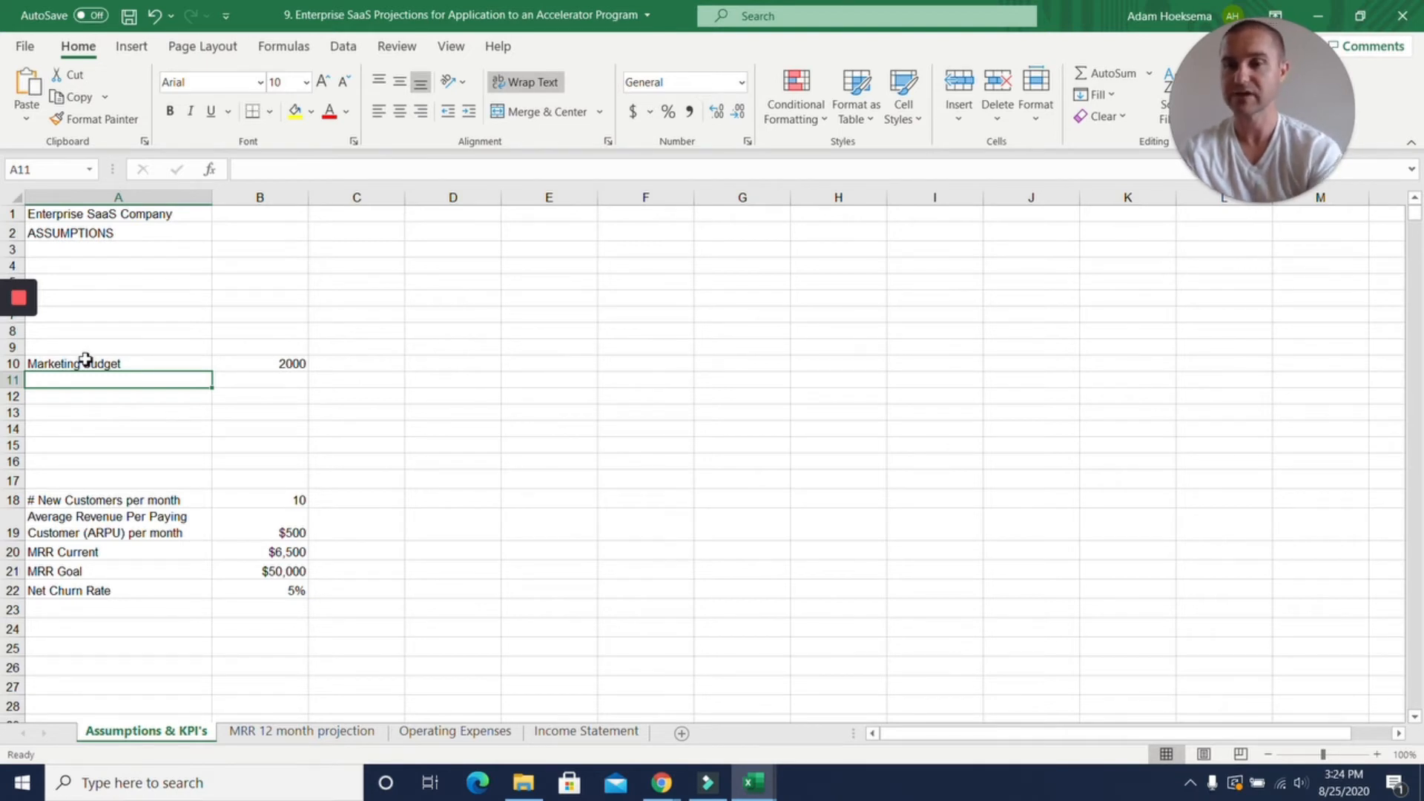
pyautogui.write('C')
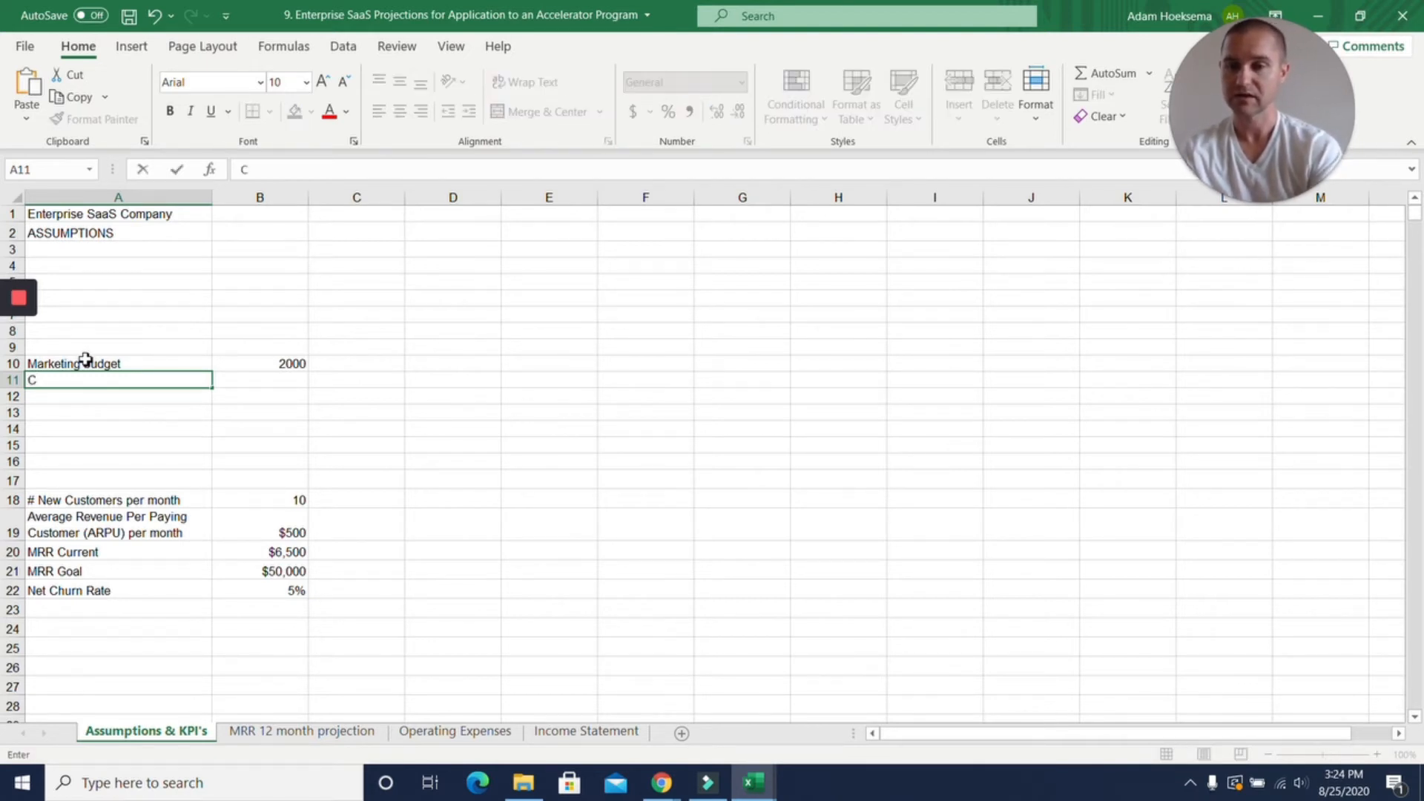
pyautogui.write('ustomer acq')
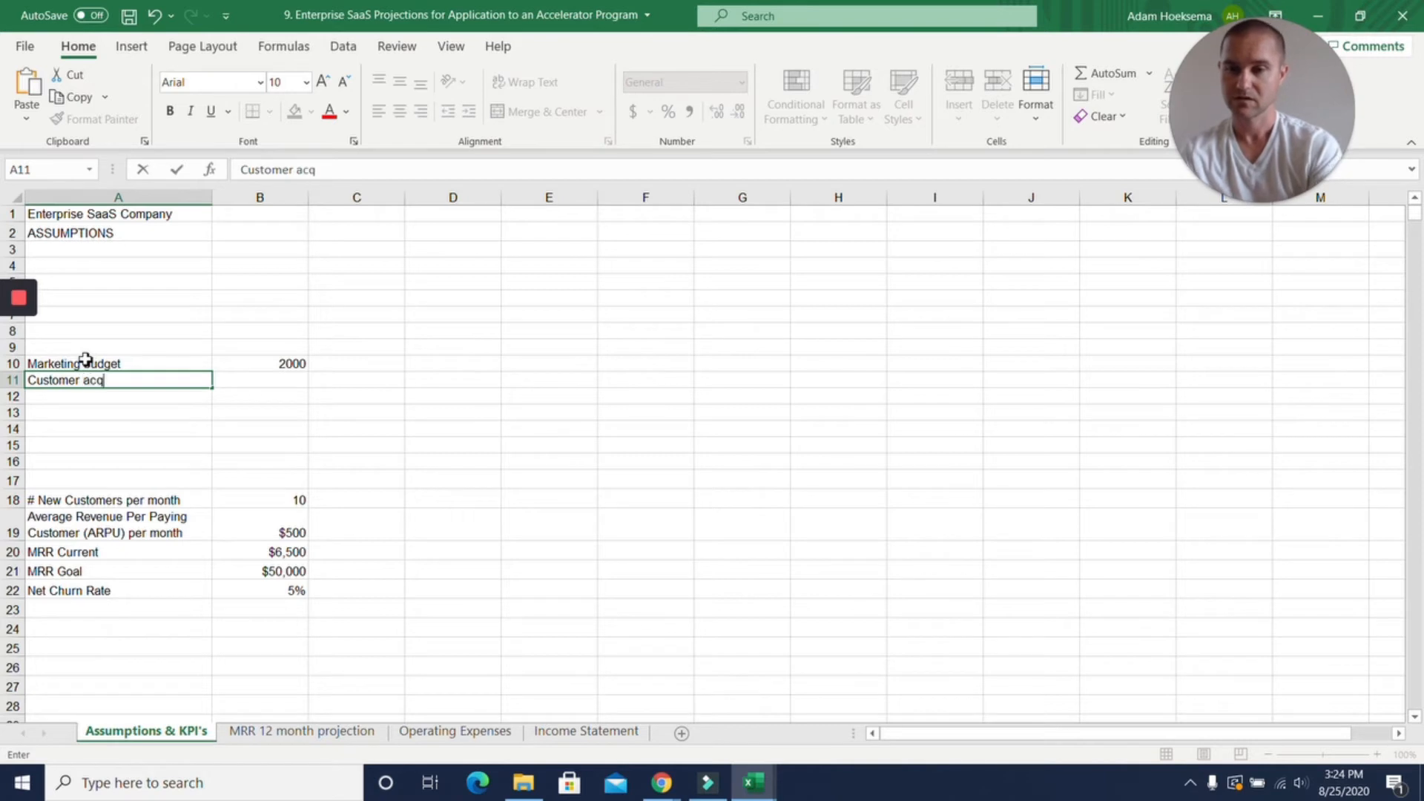
pyautogui.write('uisition cost')
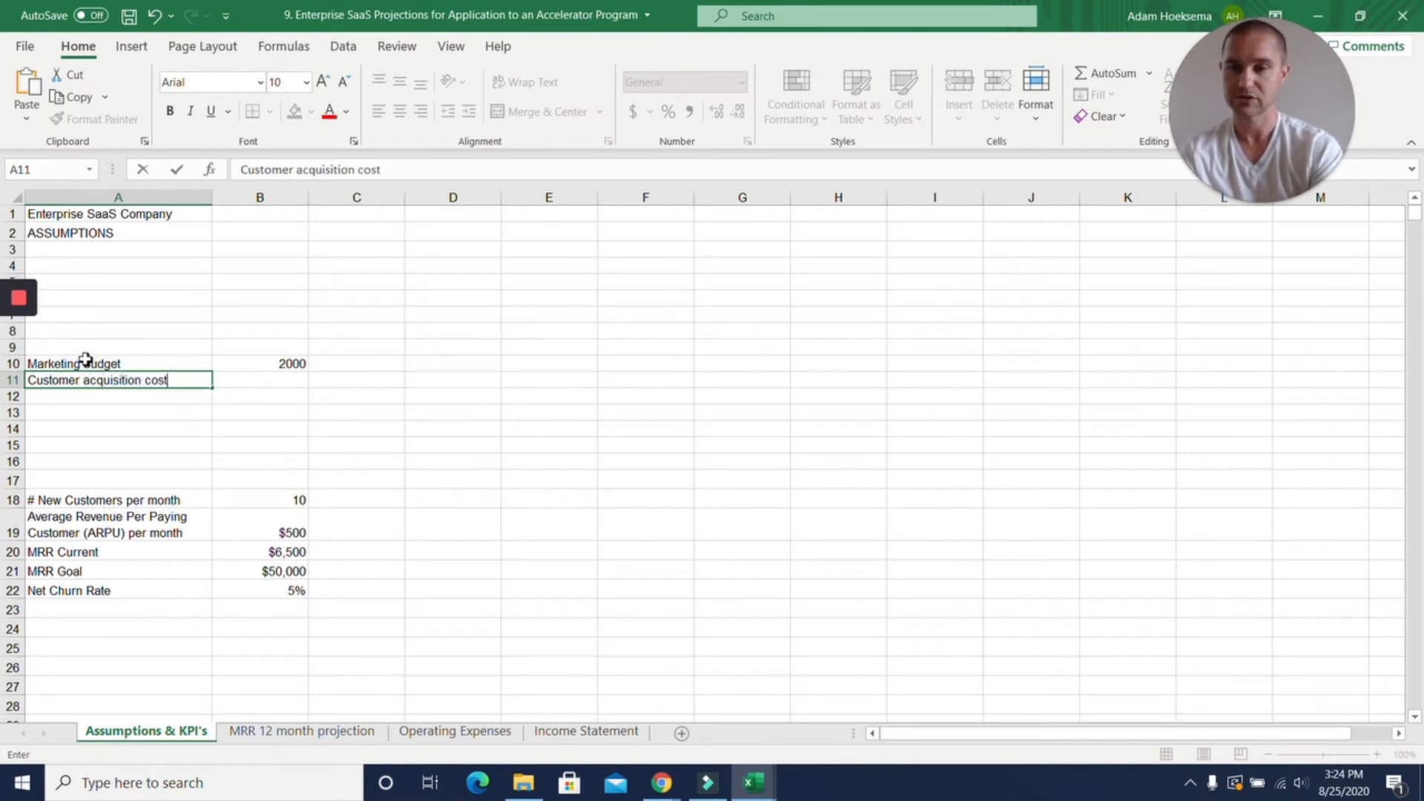
pyautogui.press('Tab')
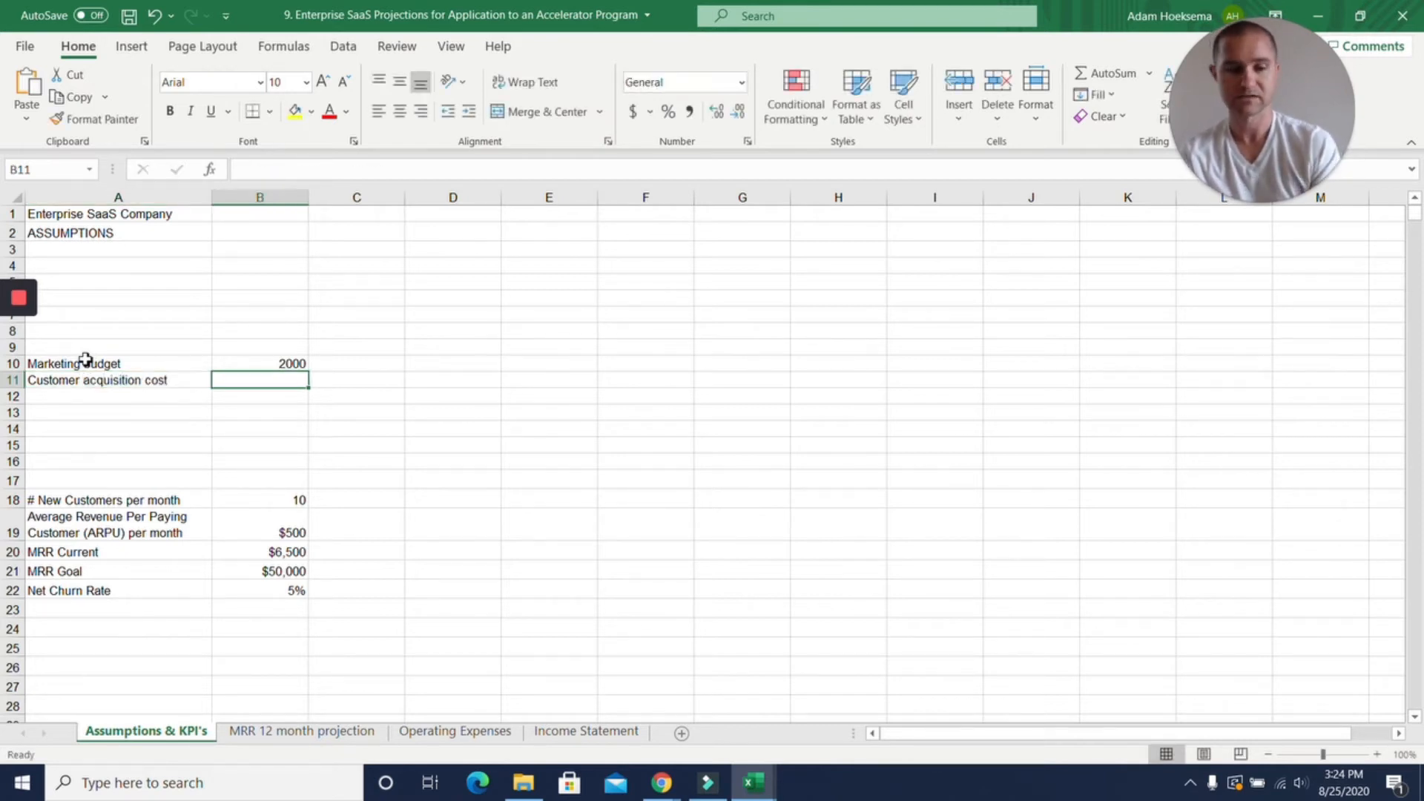
pyautogui.write('200')
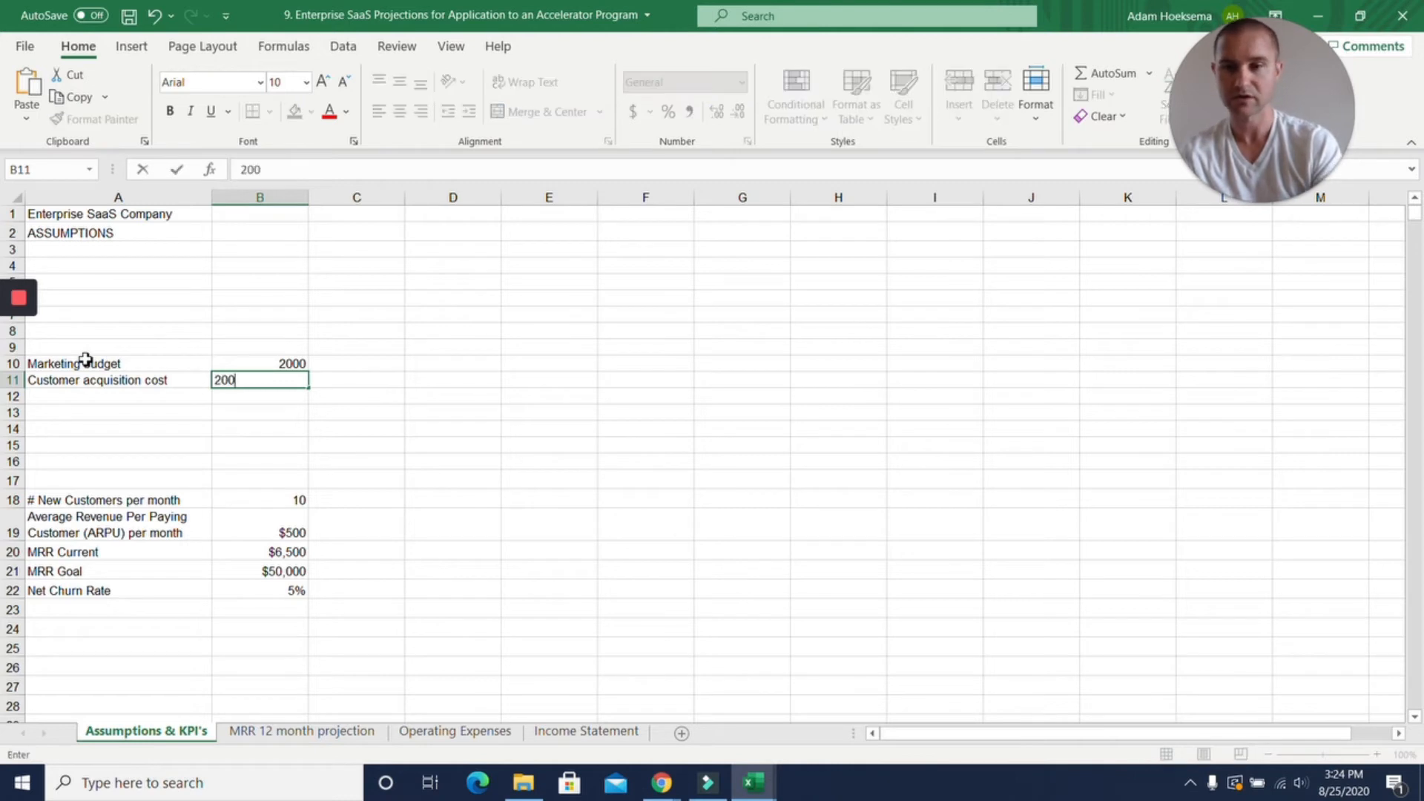
pyautogui.press('Return')
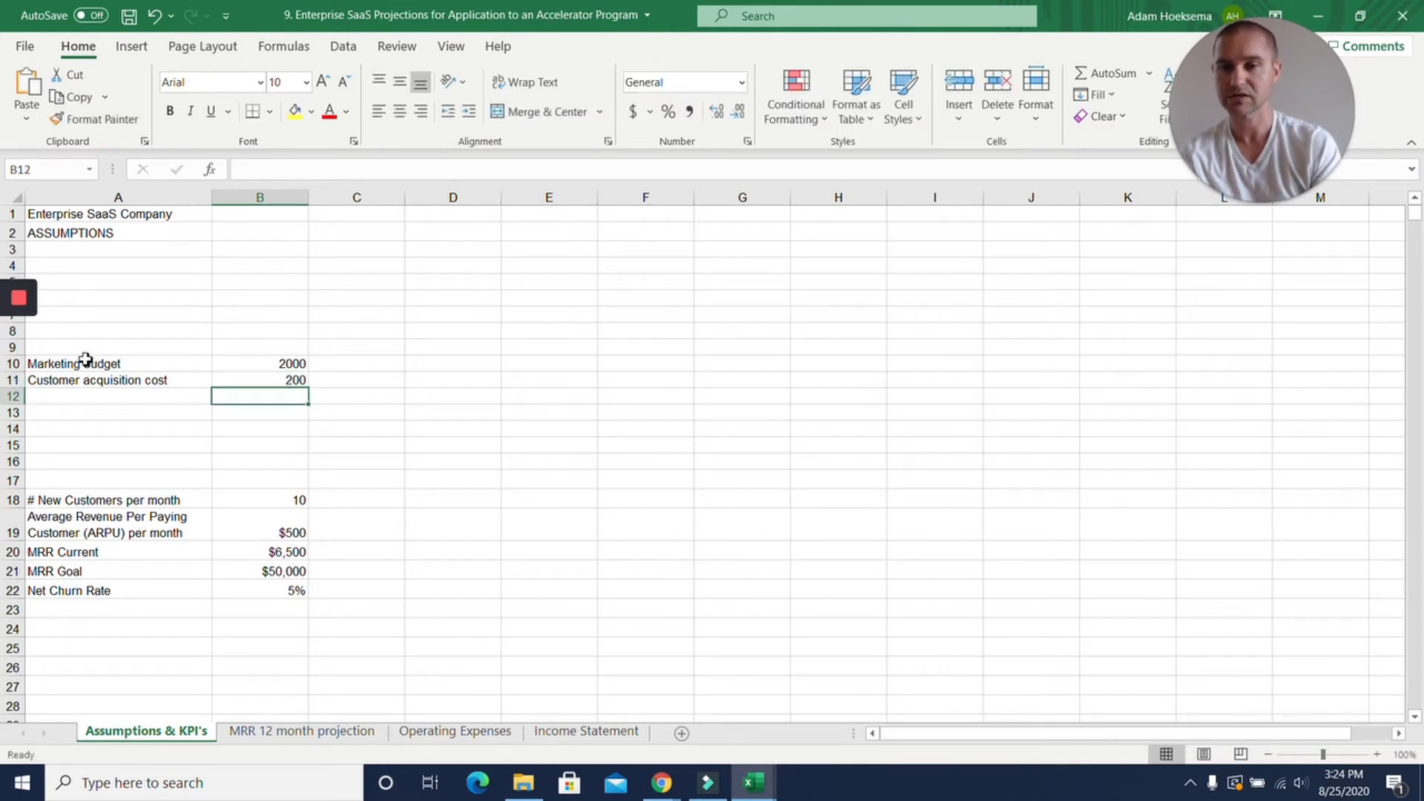
# - Label A12, below the customer acquisition cost, "# of new customers"
pyautogui.press('Left')
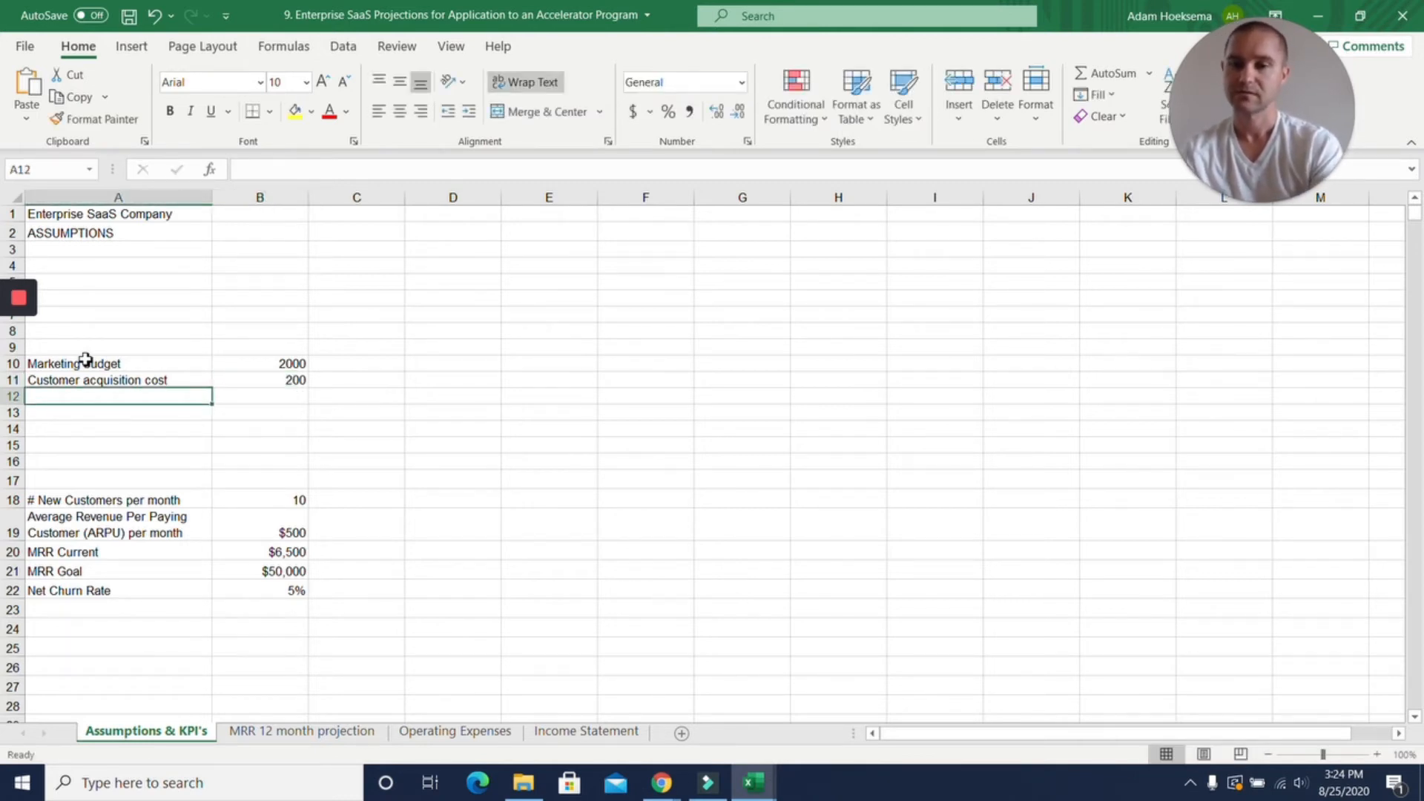
pyautogui.write('#')
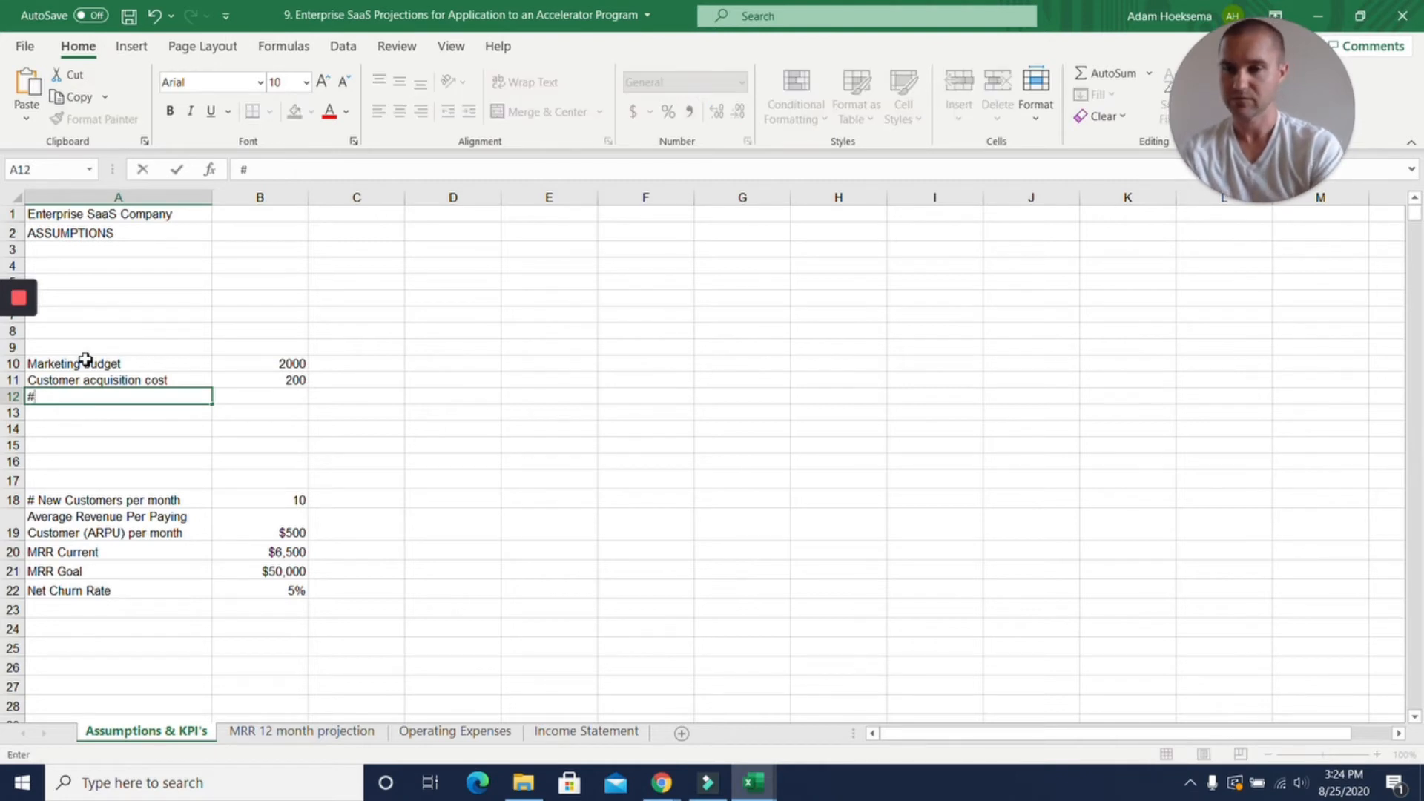
pyautogui.write(' new')
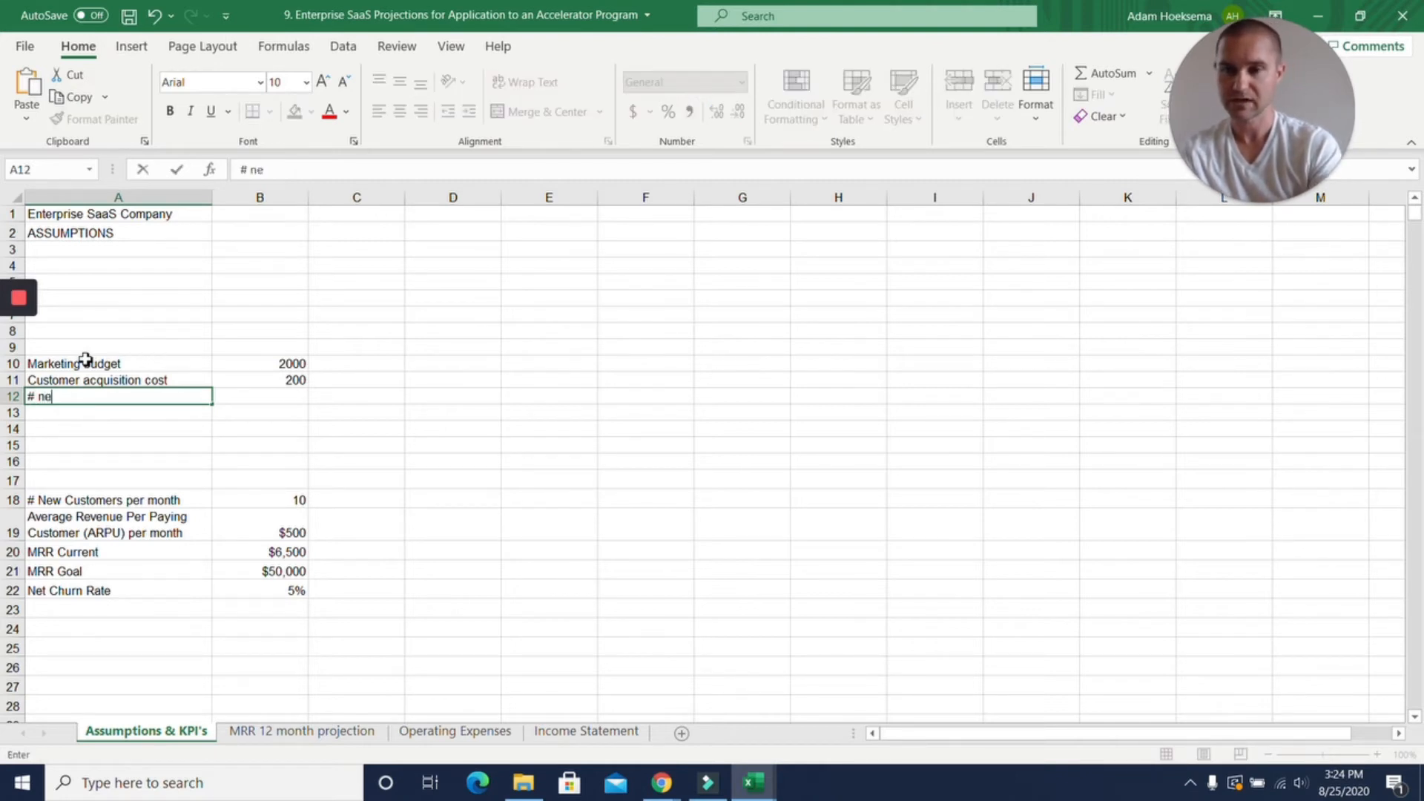
pyautogui.press('BackSpace')
pyautogui.press('BackSpace')
pyautogui.press('BackSpace')
pyautogui.write('of new customer')
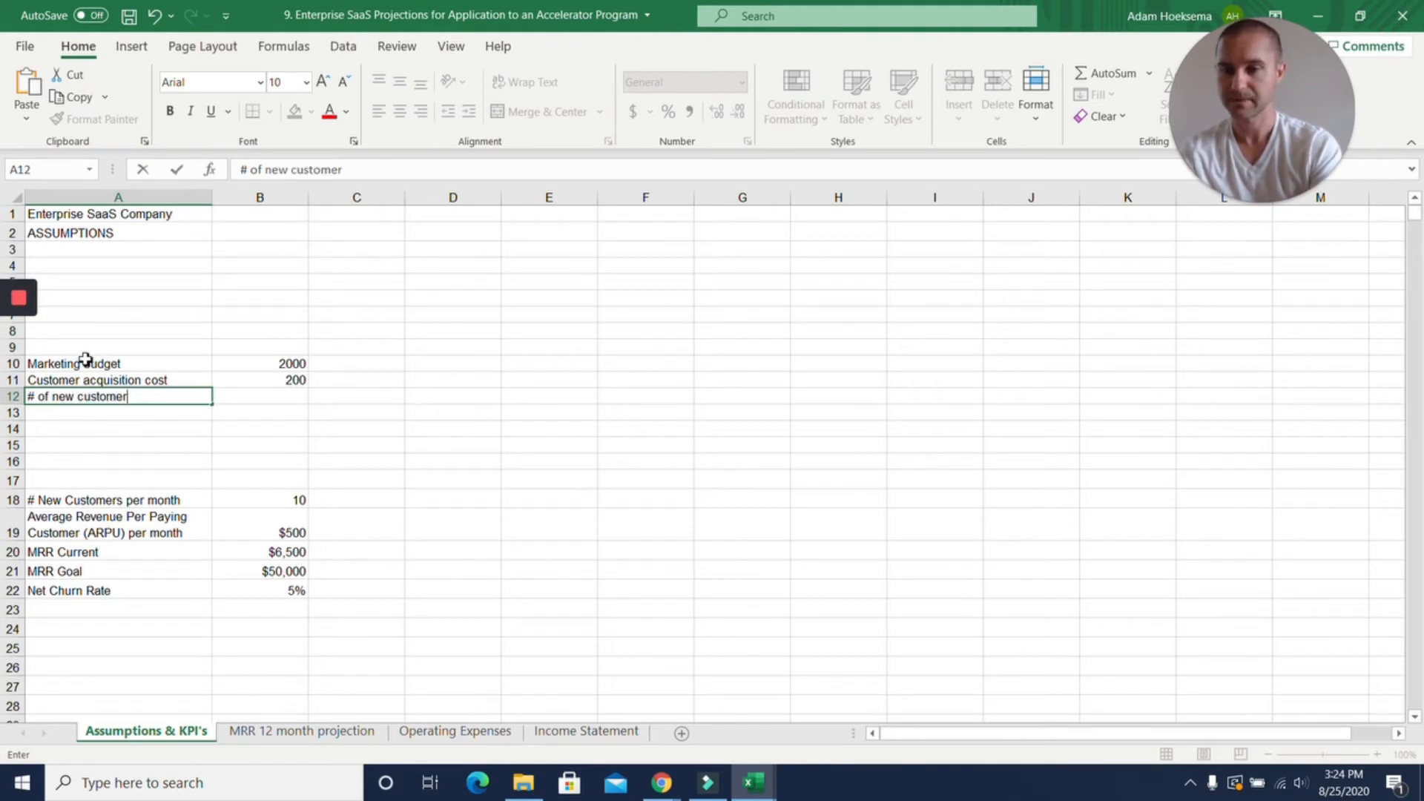
pyautogui.write('s')
pyautogui.press('Tab')
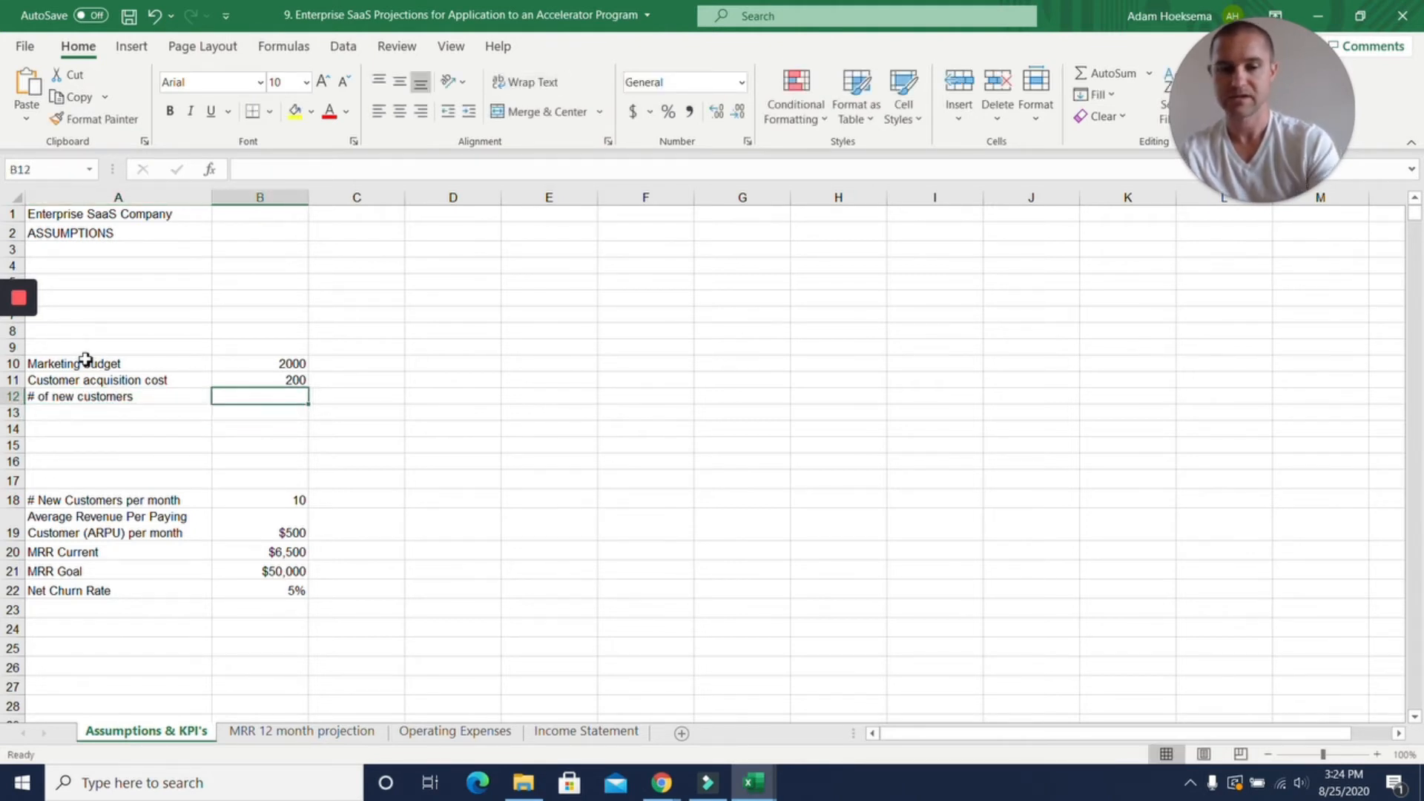
# - Calculate the number of new customers in B12 by dividing marketing budget by customer acquisition cost with =B10/B11
pyautogui.write('=')
pyautogui.press('Up')
pyautogui.press('Up')
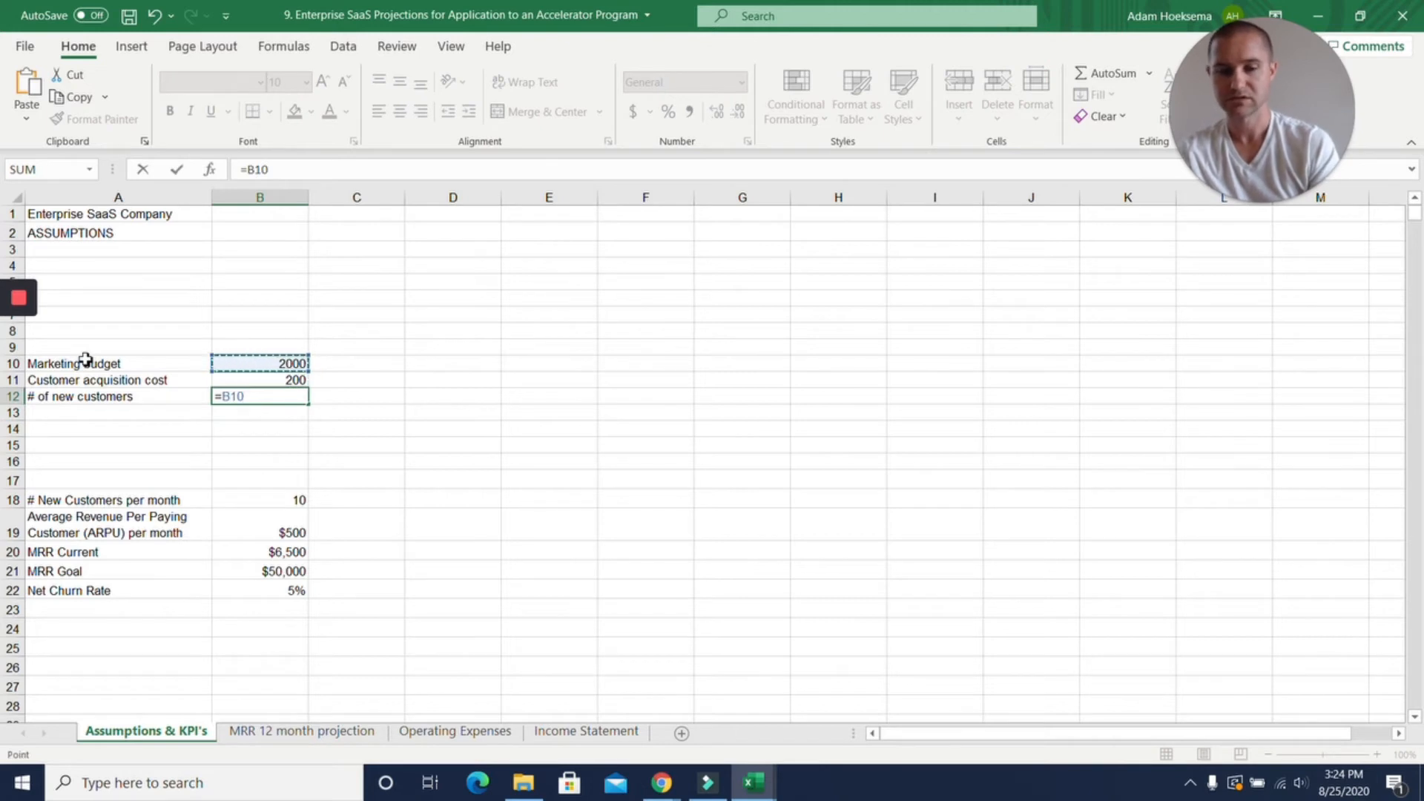
pyautogui.write('/')
pyautogui.press('Up')
pyautogui.press('Return')
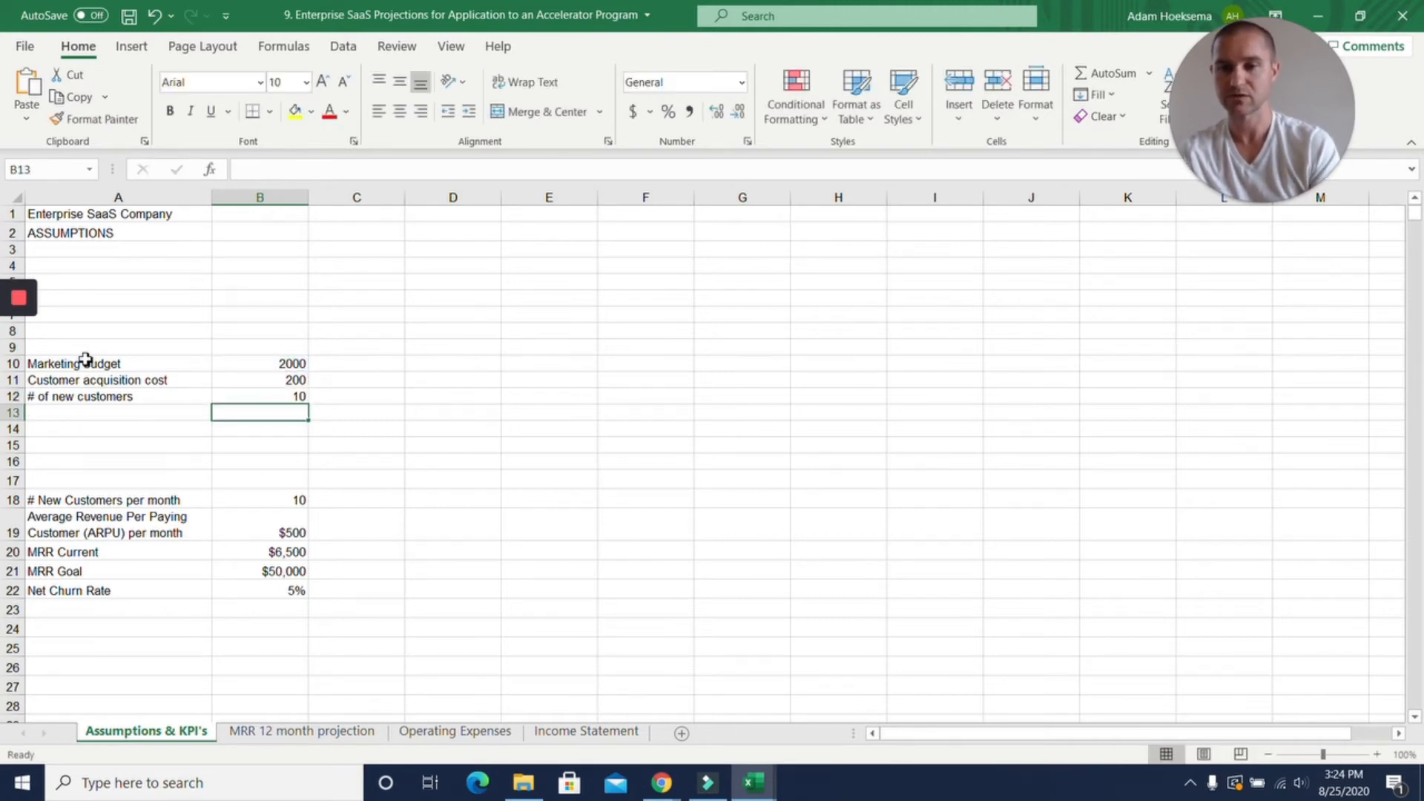
pyautogui.press('Up')
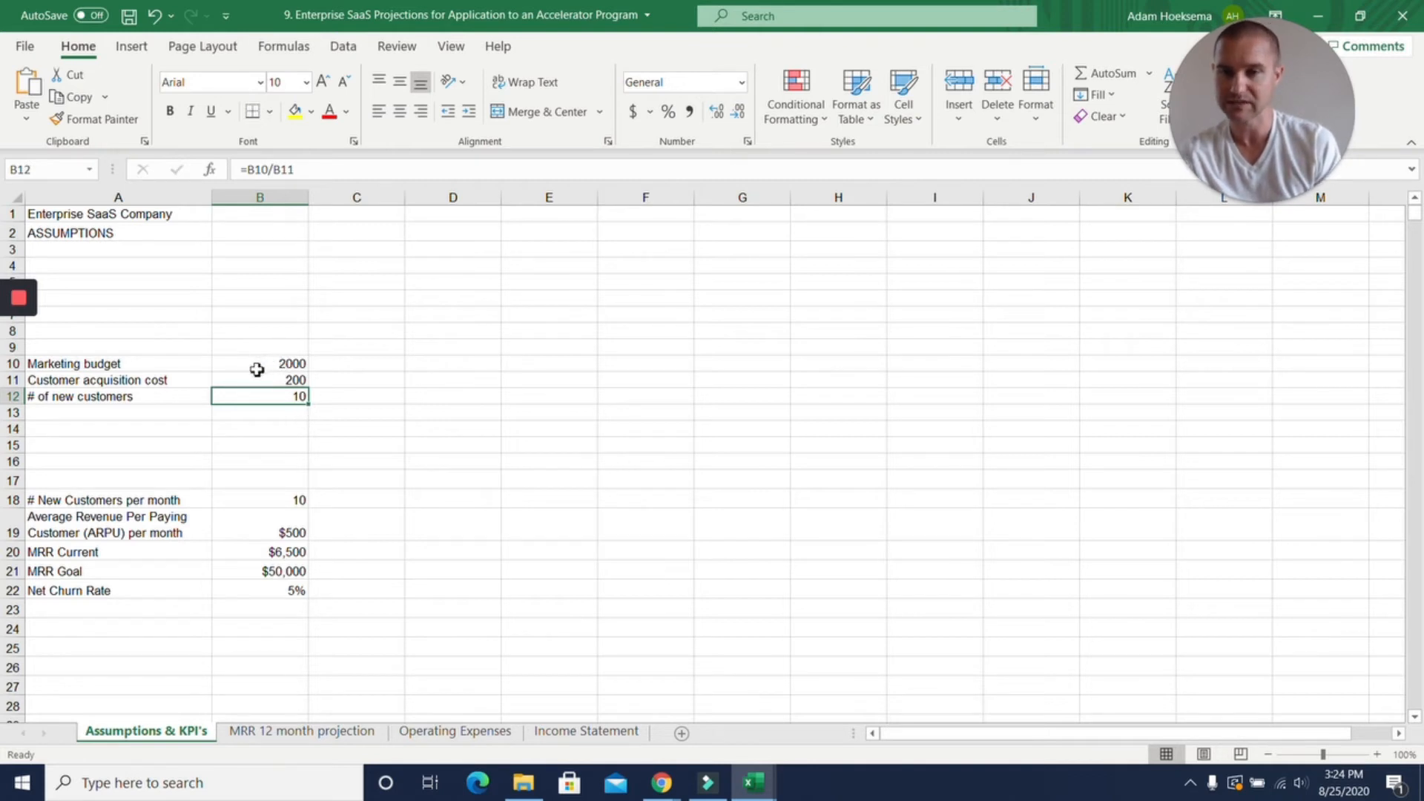
# - Enter monthly column headers Month 1 through Month 8 in B9:I9, above the marketing budget row
pyautogui.click(264, 348)
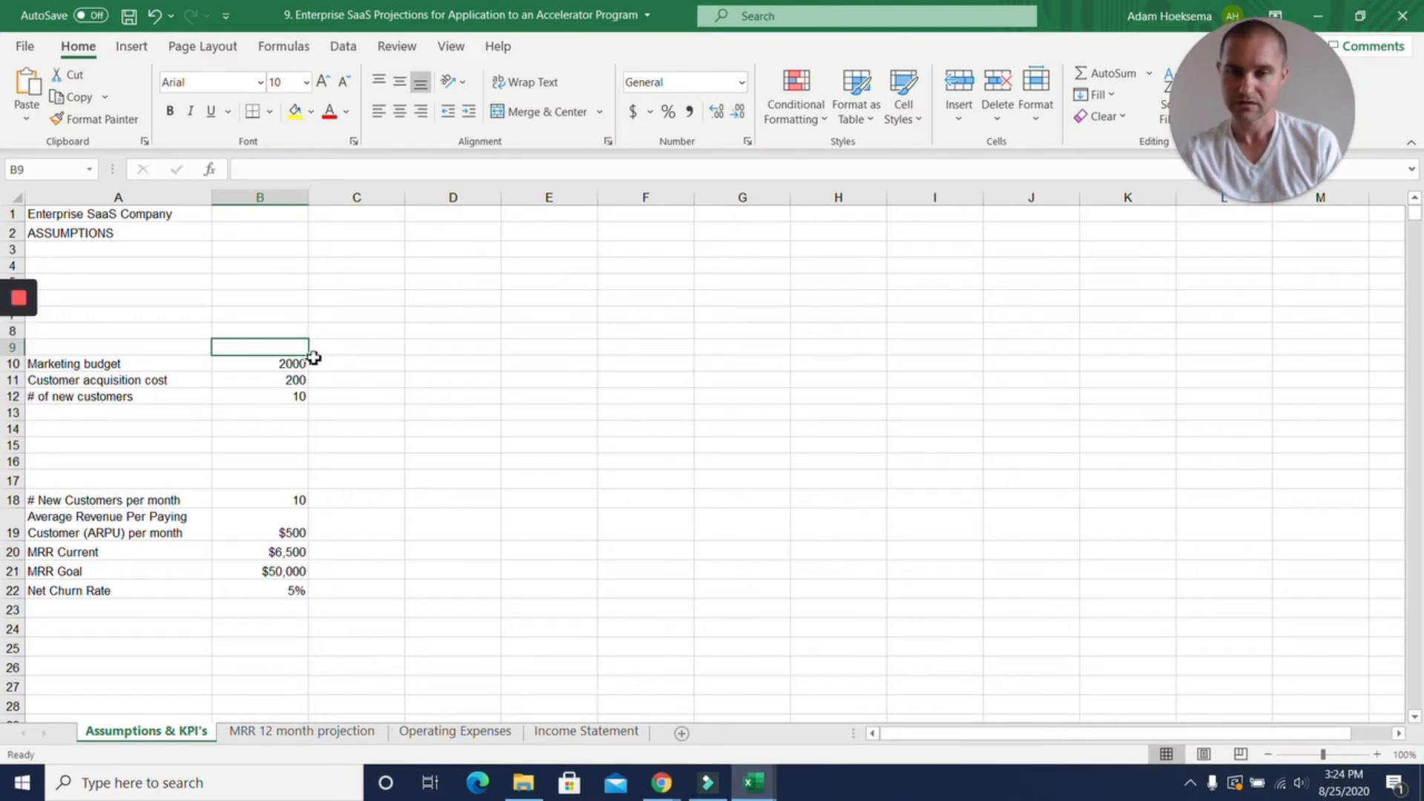
pyautogui.write('Month 1')
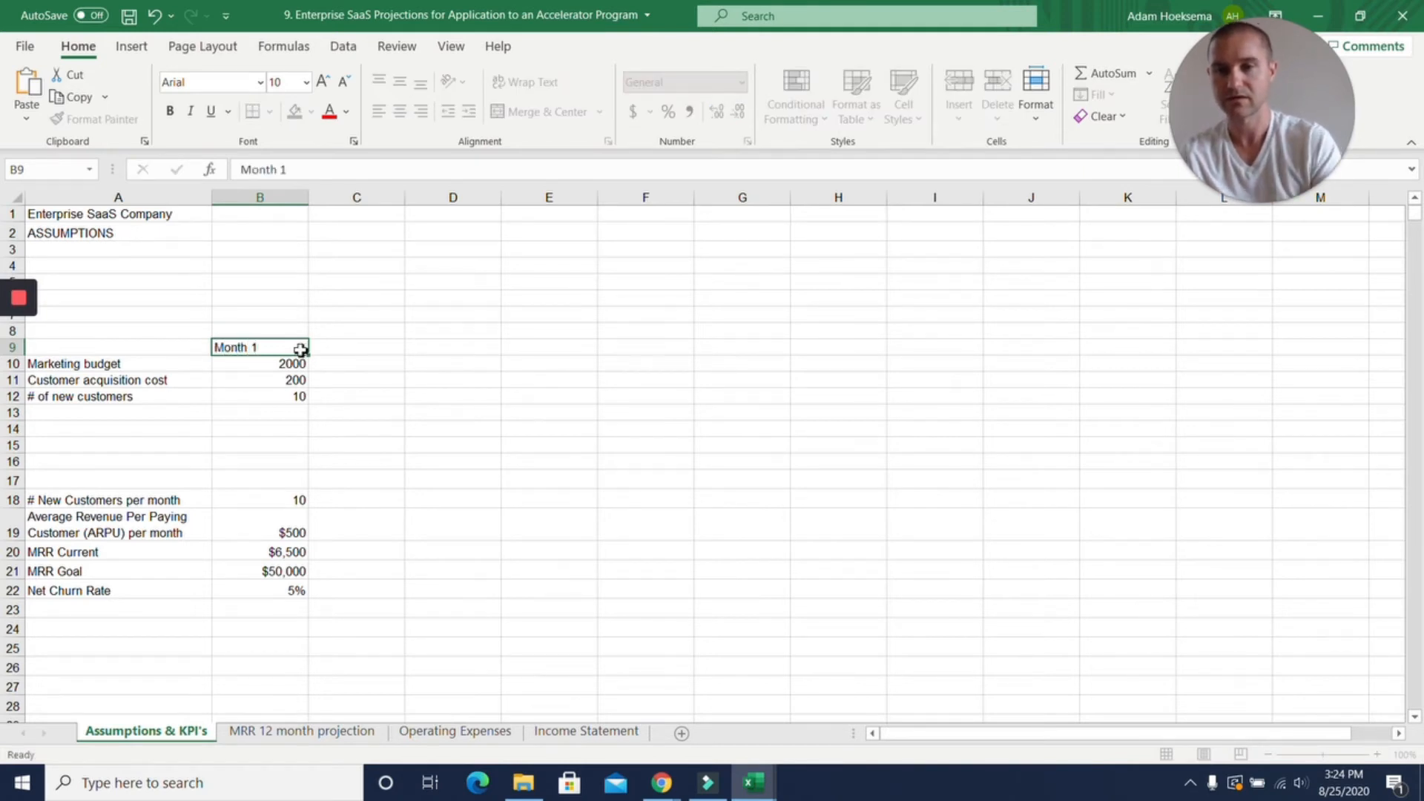
pyautogui.press('Tab')
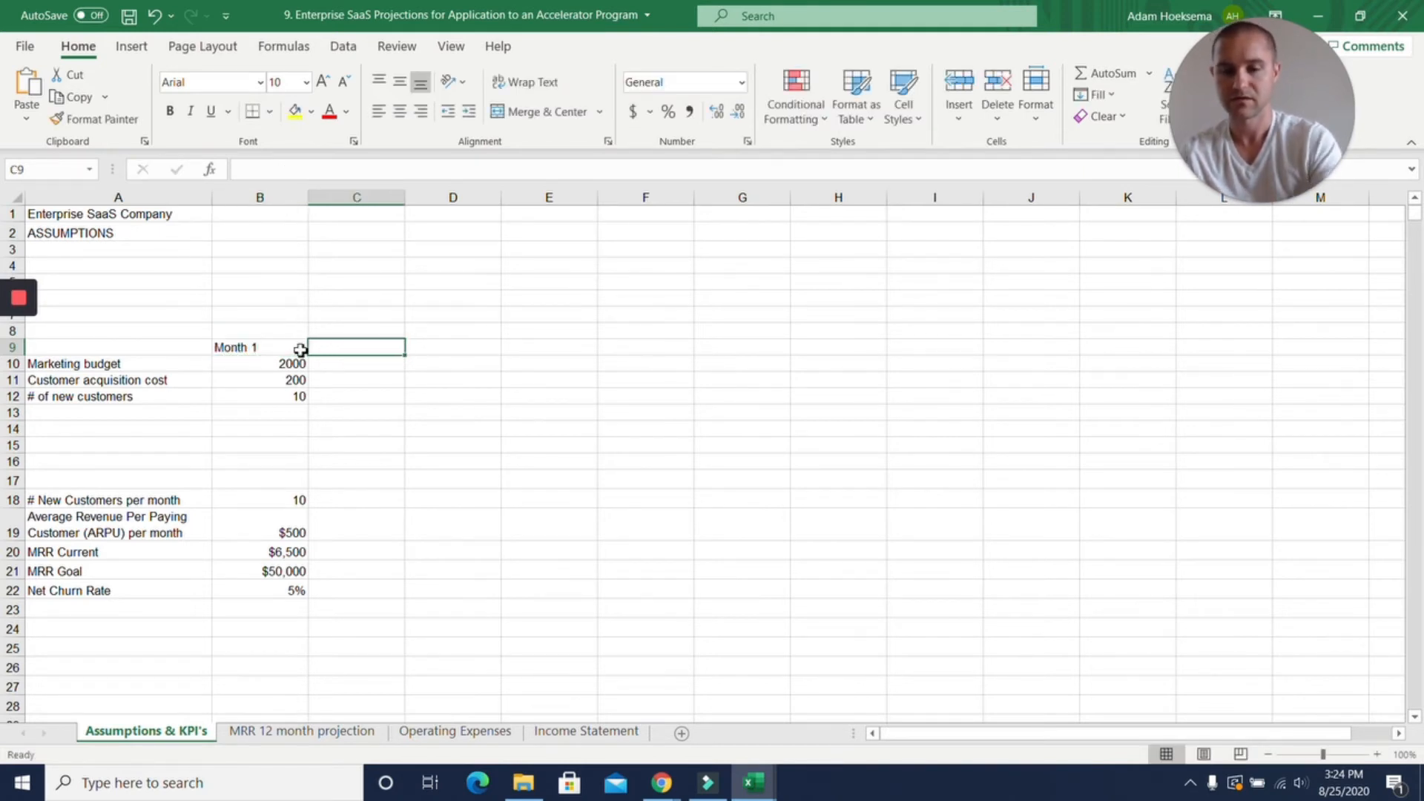
pyautogui.write('Month 2')
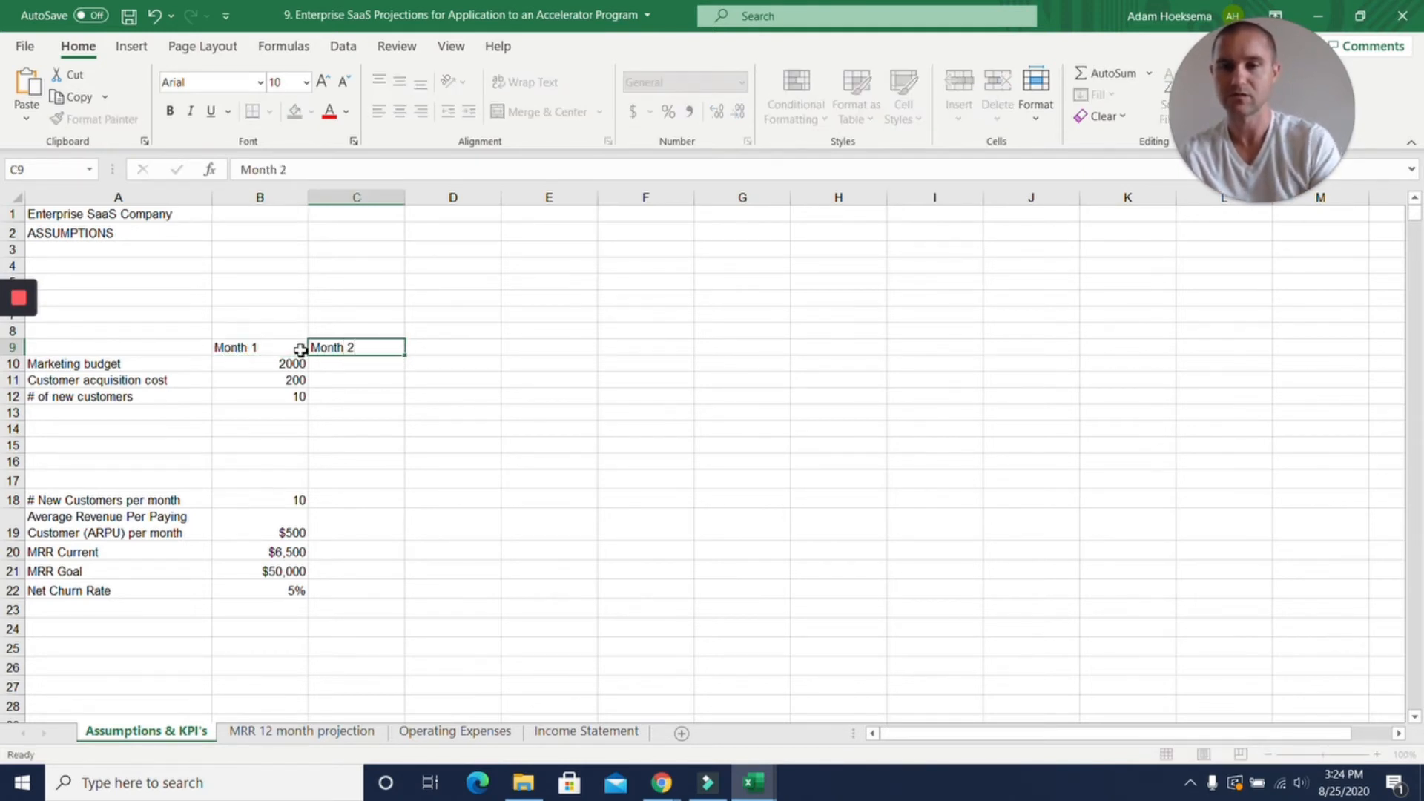
pyautogui.press('Tab')
pyautogui.click(267, 347)
pyautogui.moveTo(266, 346); pyautogui.dragTo(964, 346)
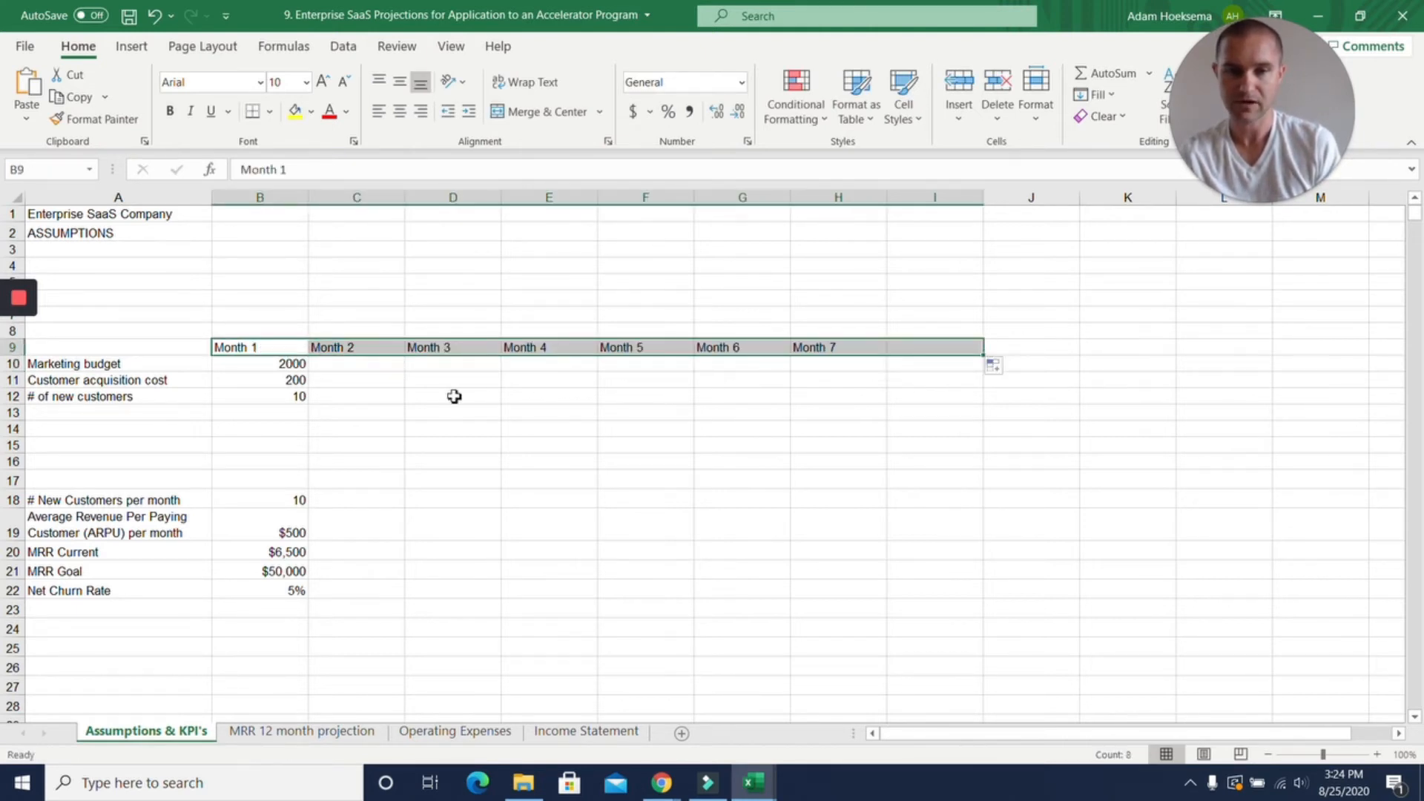
# - Enter a Month 2 marketing budget formula in C10 based on the Month 1 budget, =B10*.10
pyautogui.click(295, 371)
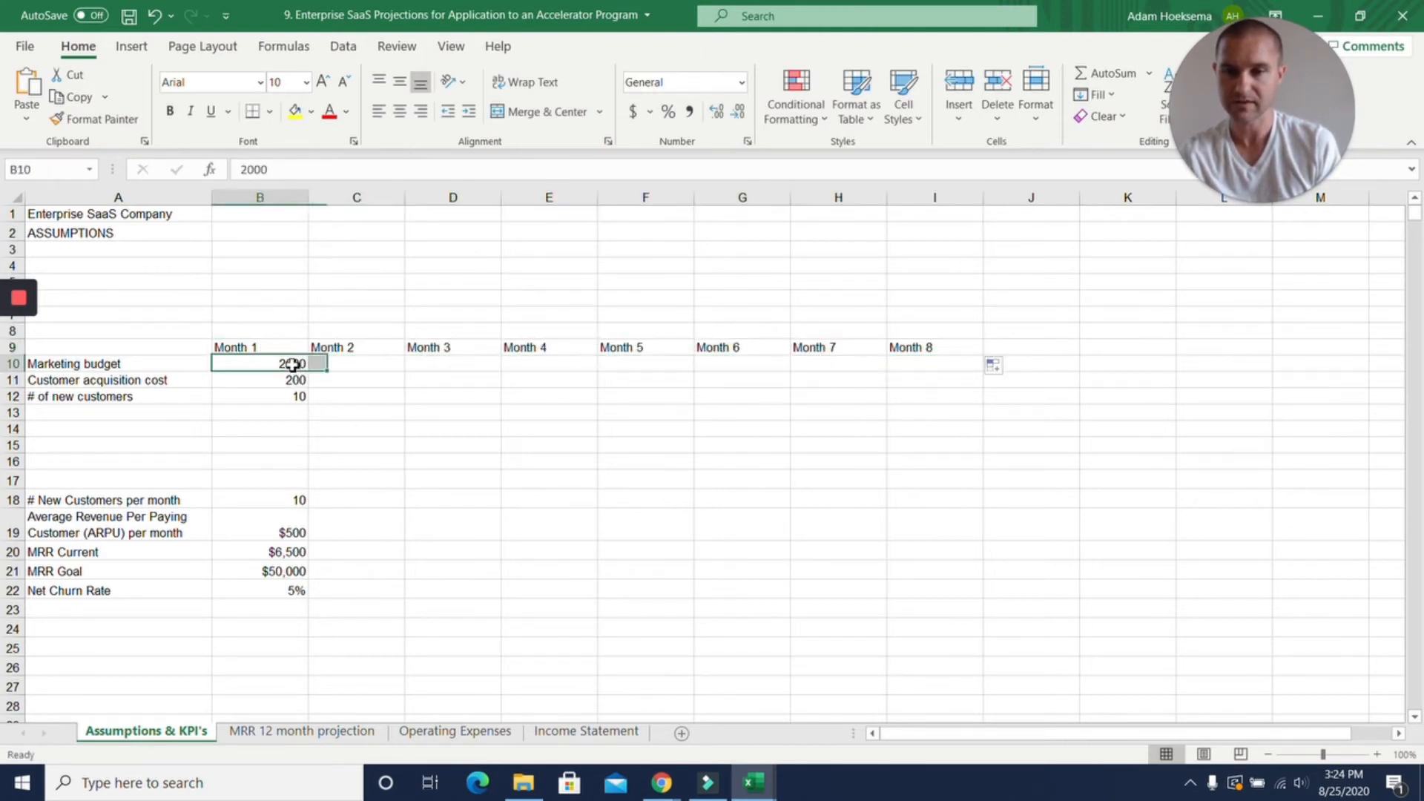
pyautogui.click(344, 368)
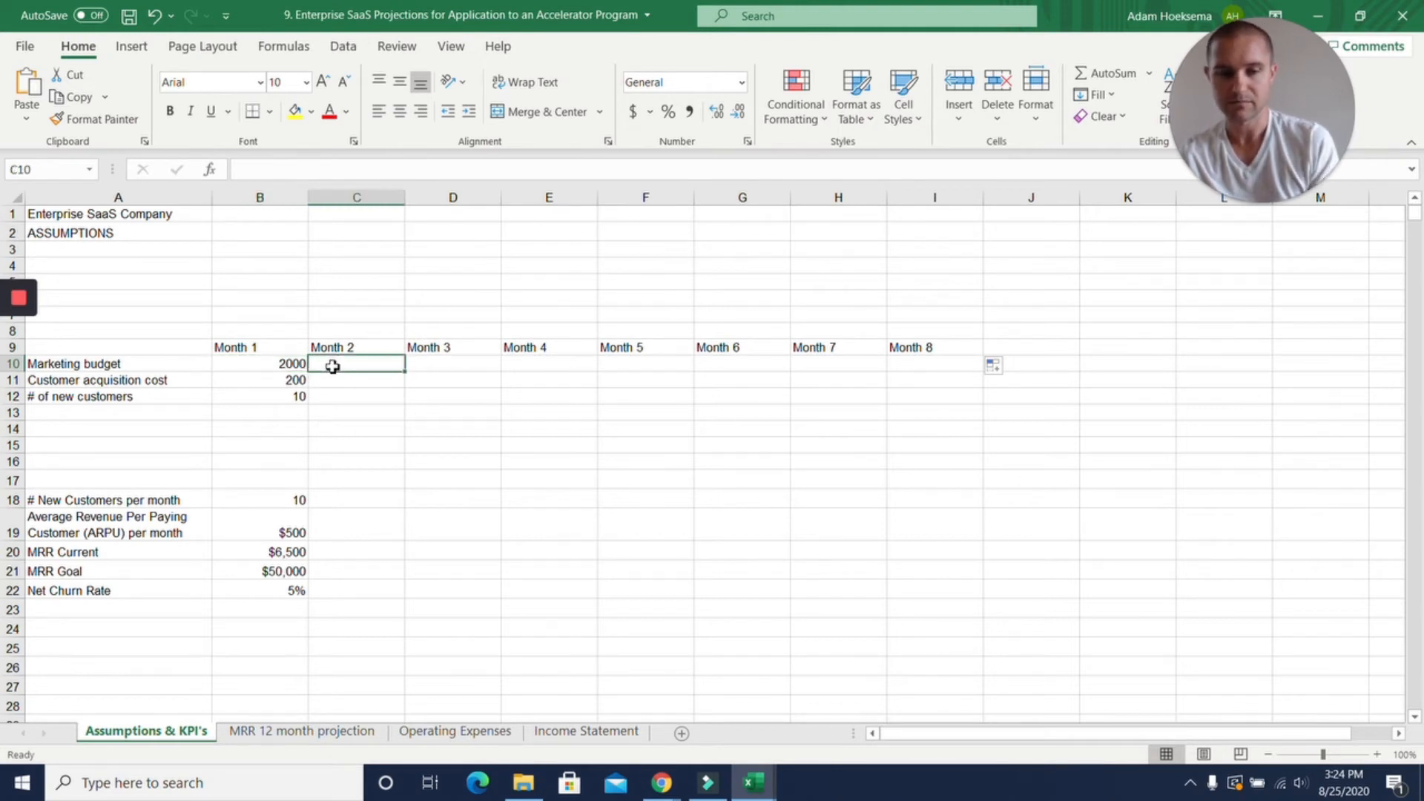
pyautogui.write('=')
pyautogui.press('Left')
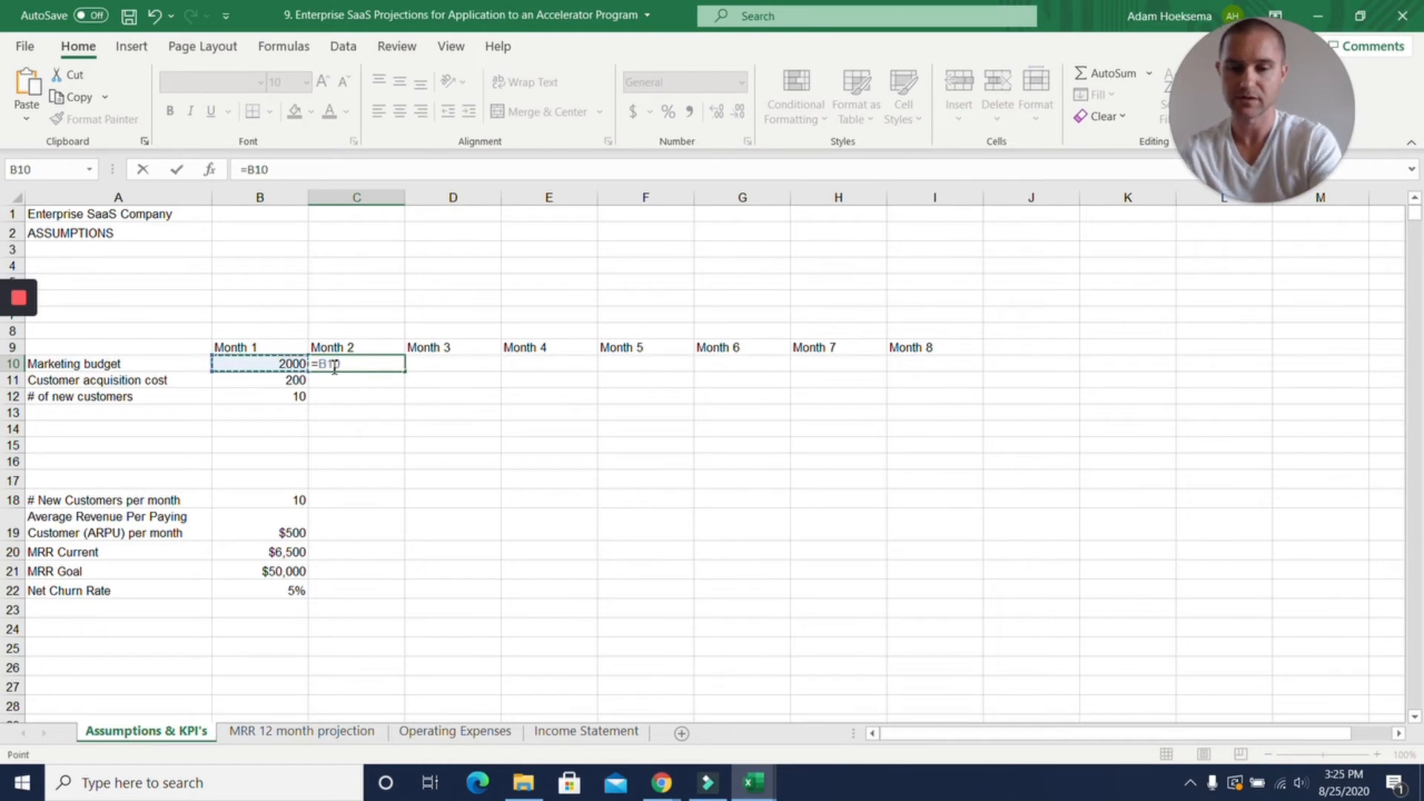
pyautogui.write('*.10')
pyautogui.press('Return')
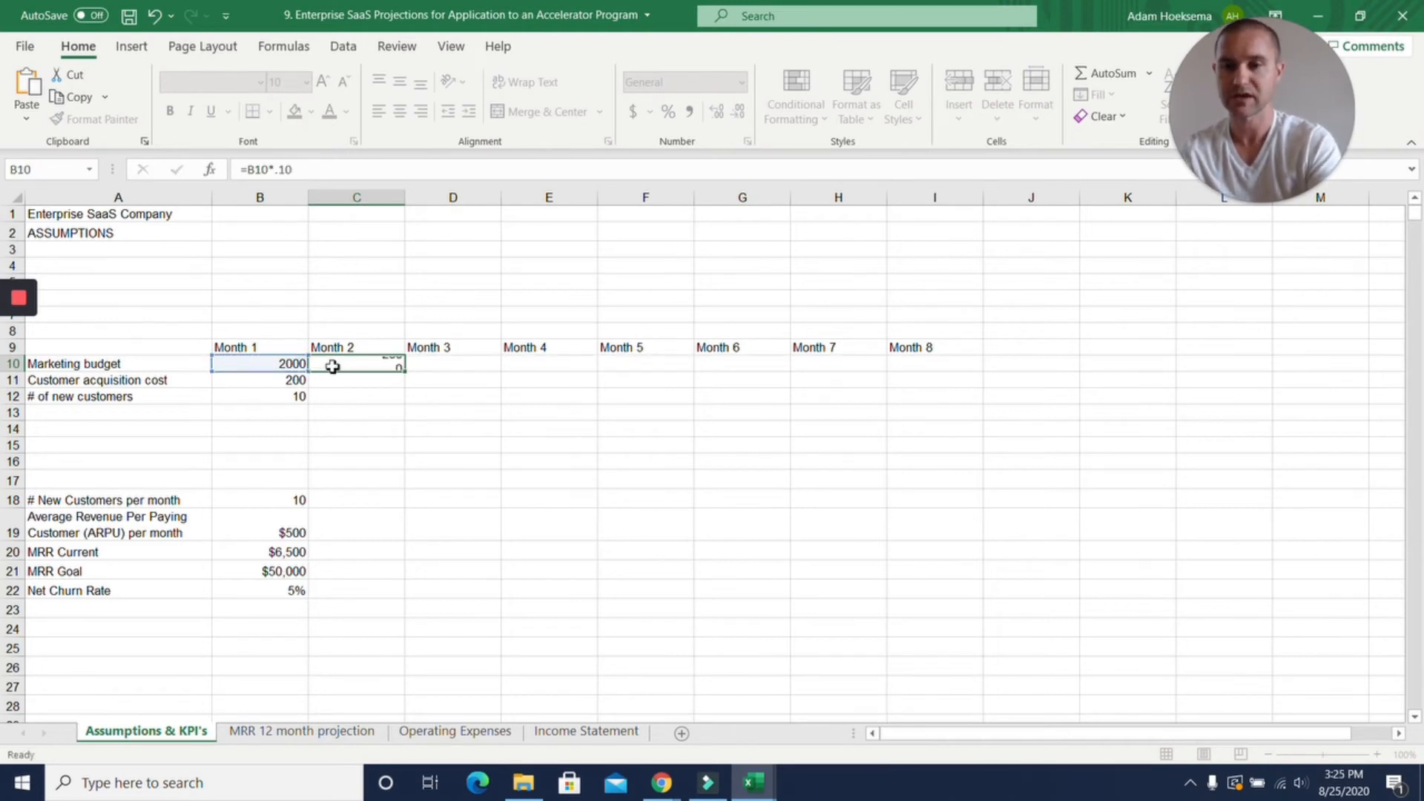
# - Correct the Month 2 marketing budget formula in C10 to =B10*1.1 and fill it across through Month 8 in I10
pyautogui.click(334, 367)
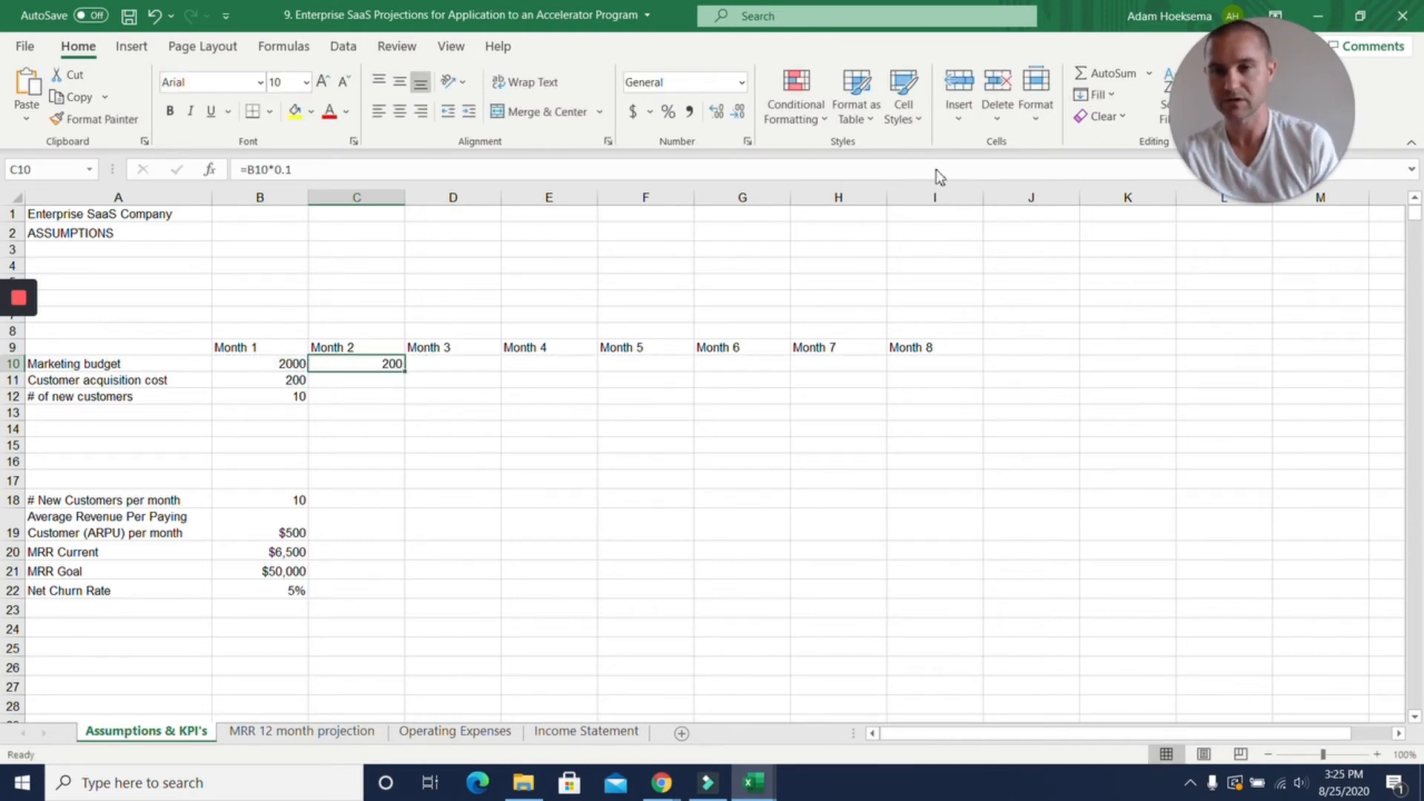
pyautogui.click(282, 169)
pyautogui.press('BackSpace')
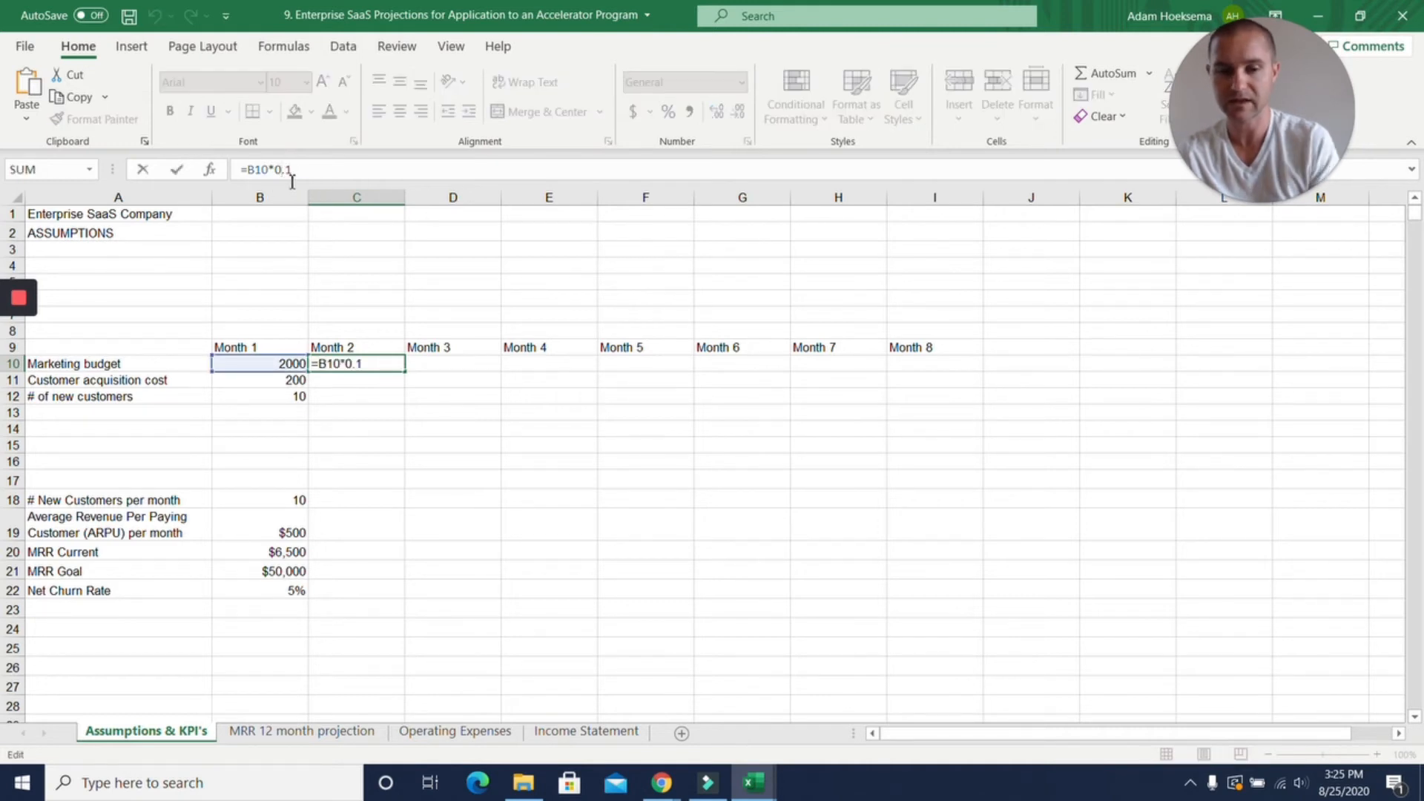
pyautogui.write('1')
pyautogui.hotkey('ctrl', 'Return')
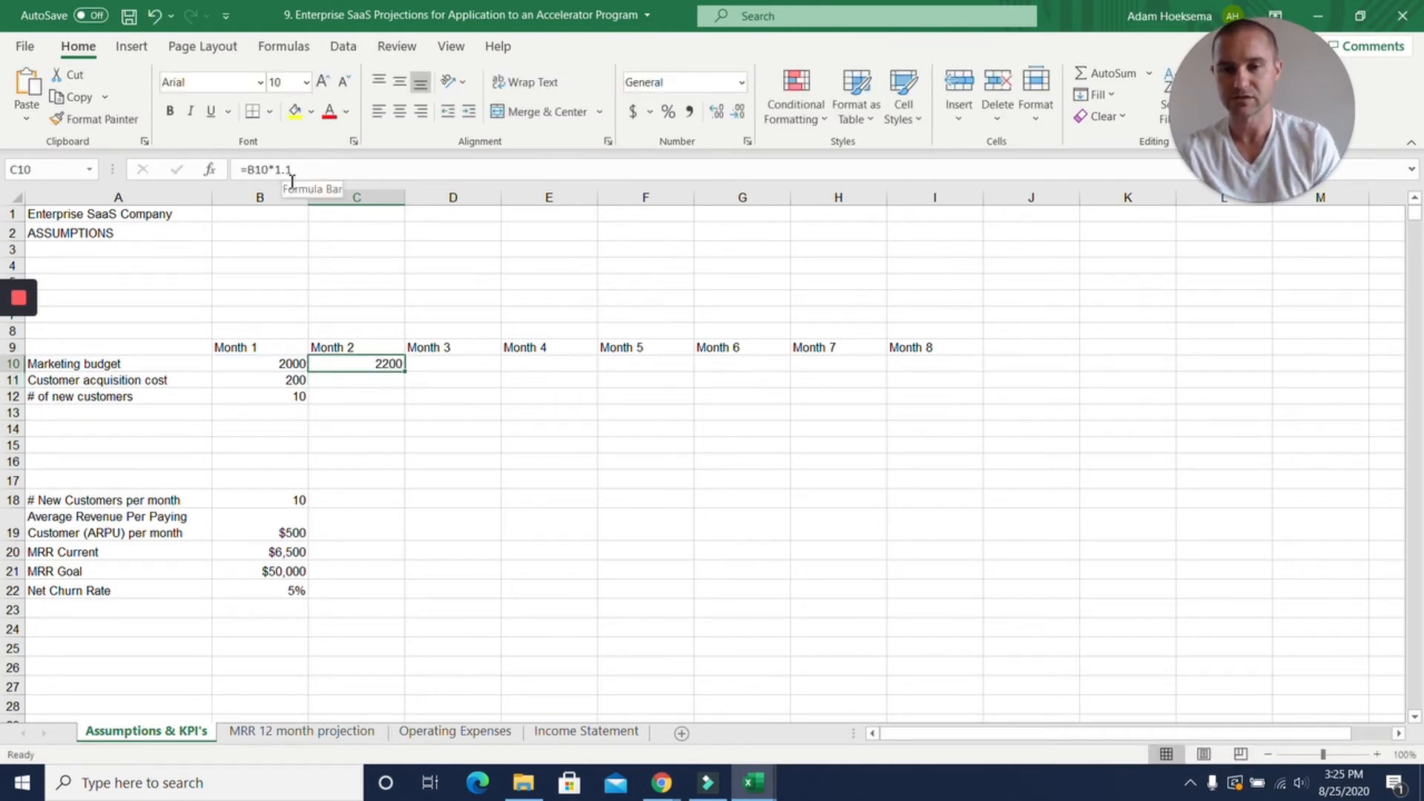
pyautogui.moveTo(405, 373); pyautogui.dragTo(938, 376)
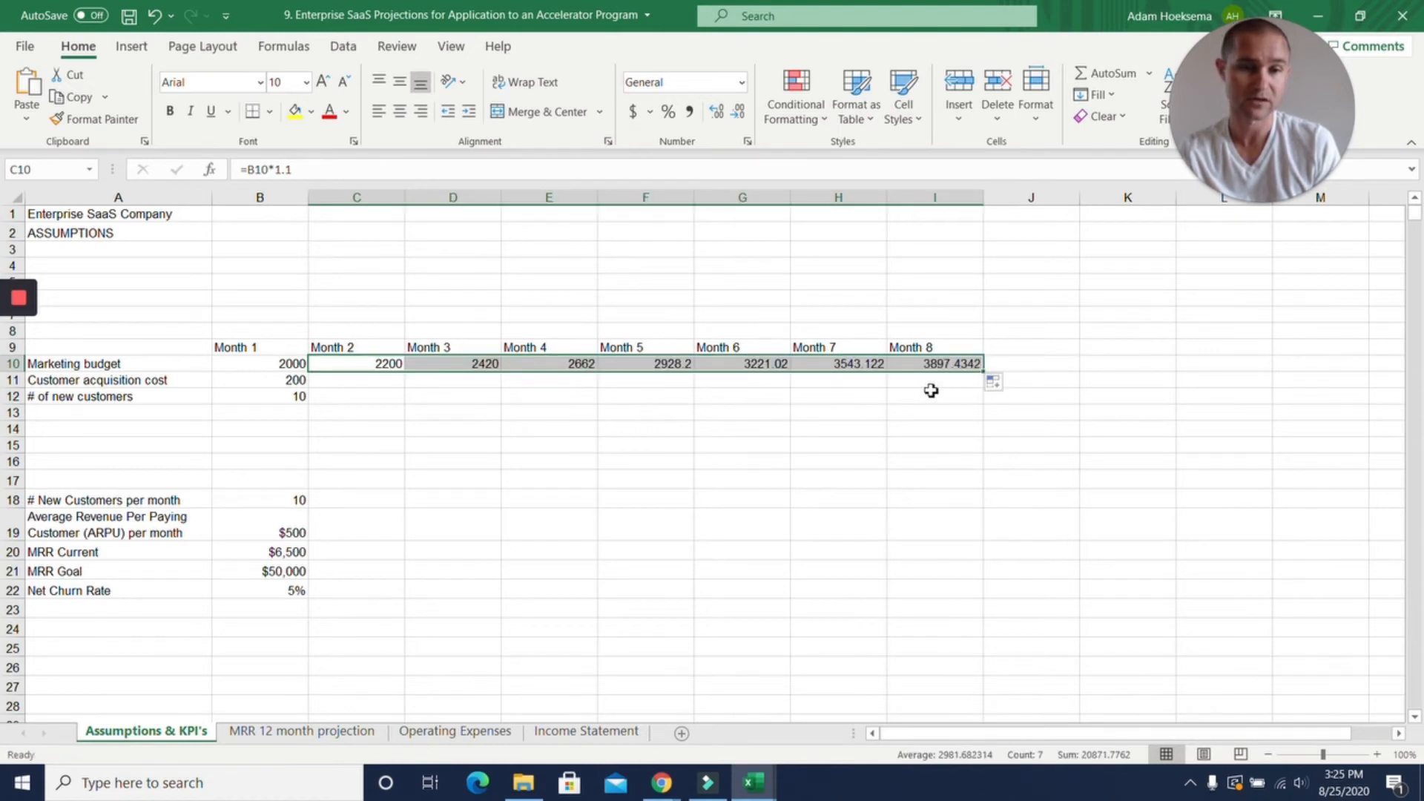
# - Format the marketing budget values in B10:I10 as Accounting dollar amounts
pyautogui.moveTo(280, 364); pyautogui.dragTo(915, 368)
pyautogui.click(634, 111)
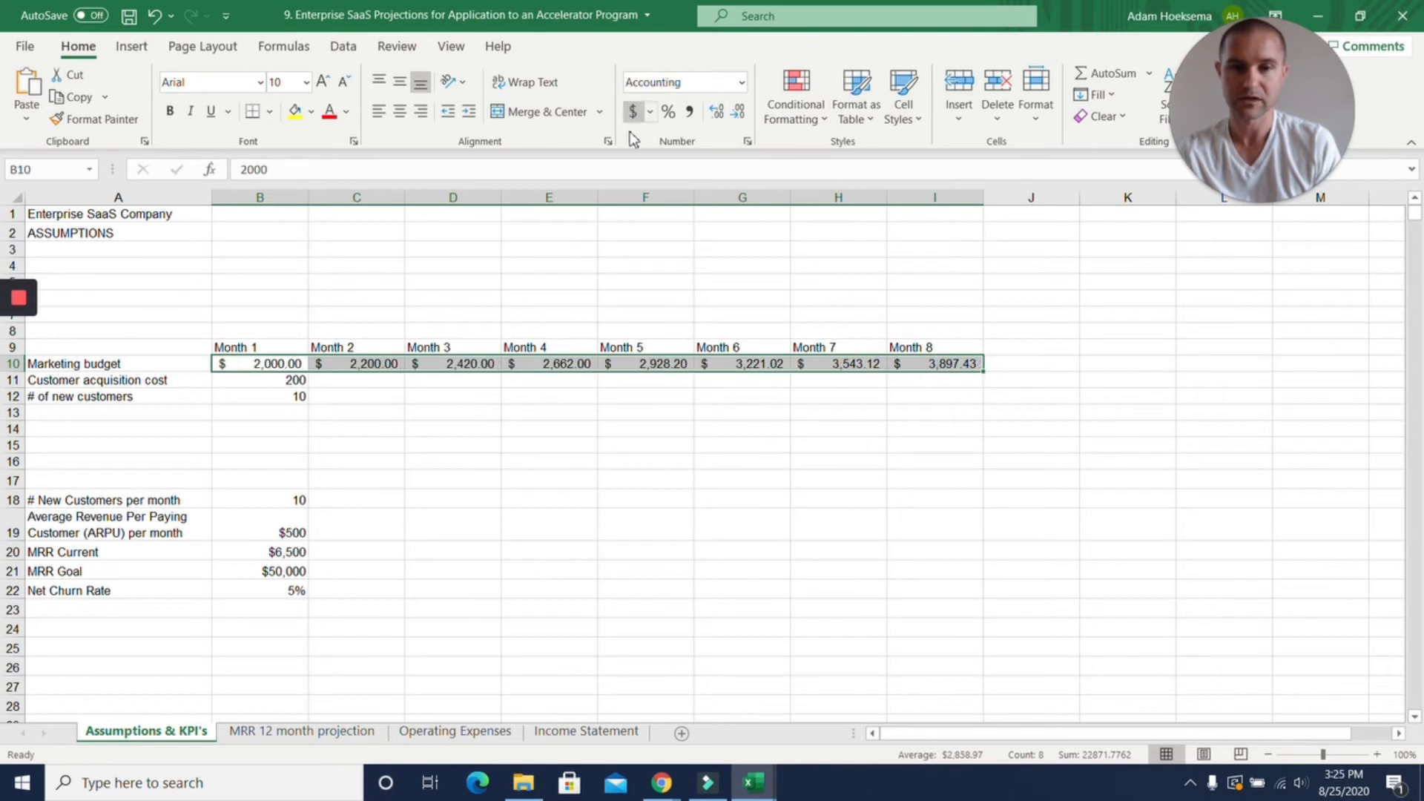
pyautogui.click(734, 429)
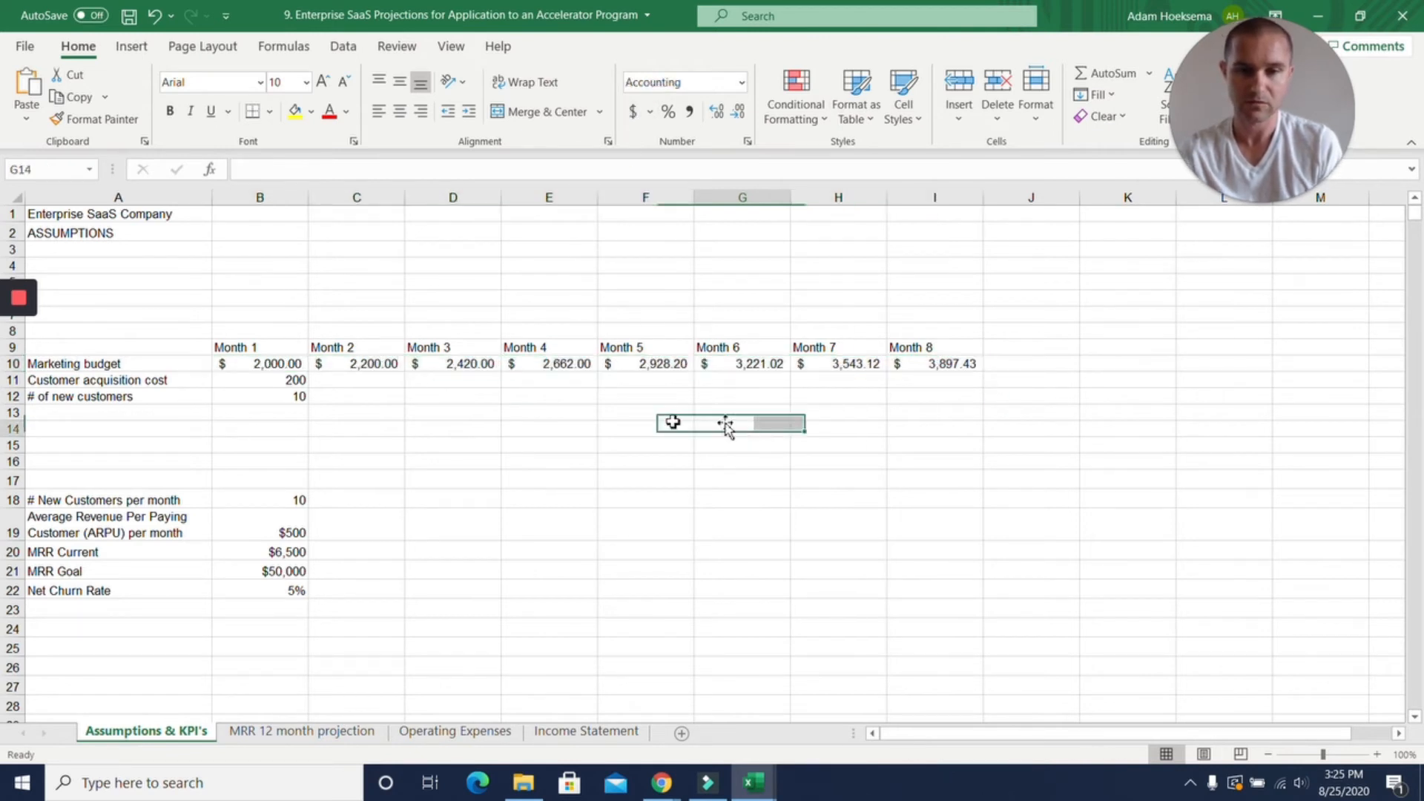
# - Calculate the Month 2 customer acquisition cost in C11 as 95% of Month 1 with =B11*.95
pyautogui.click(274, 382)
pyautogui.click(336, 381)
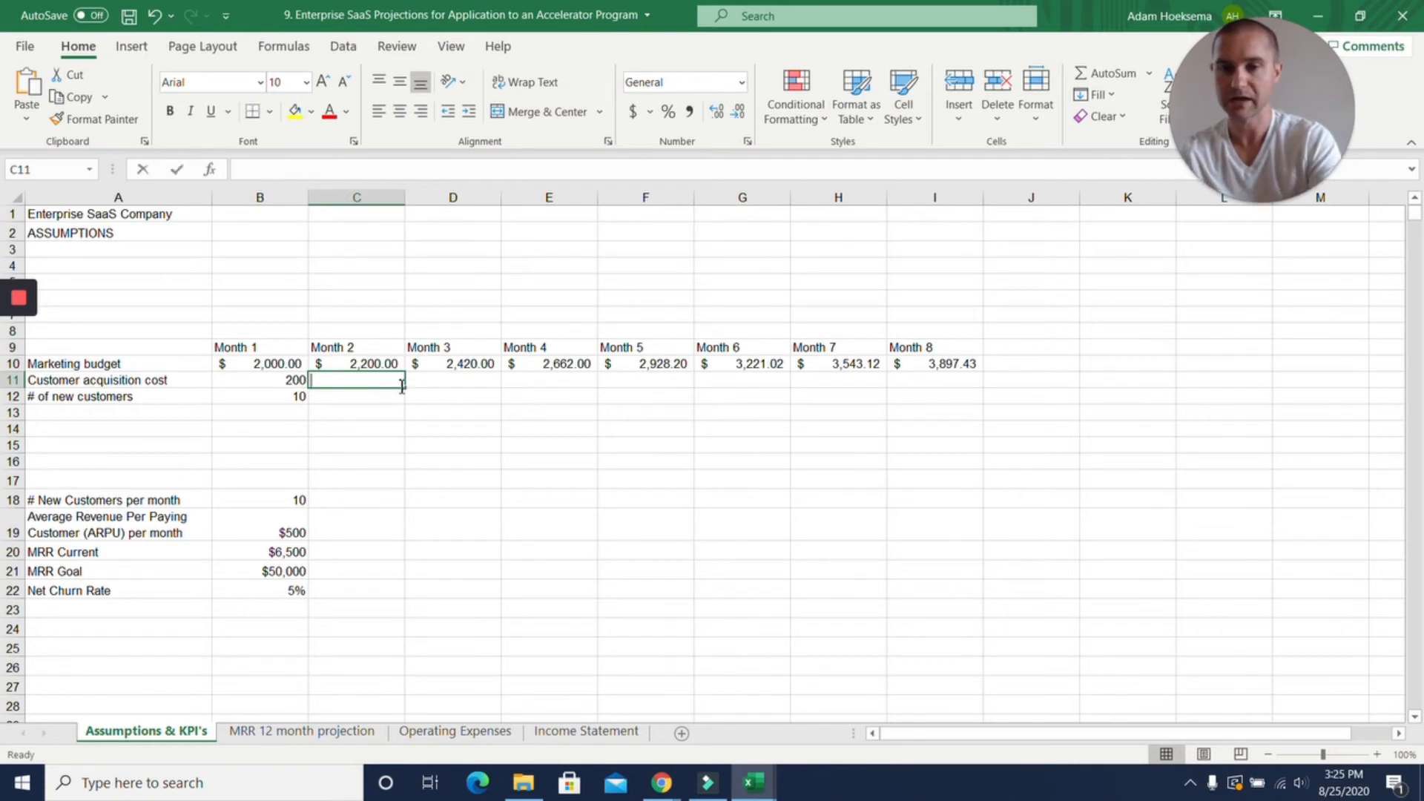
pyautogui.write('=')
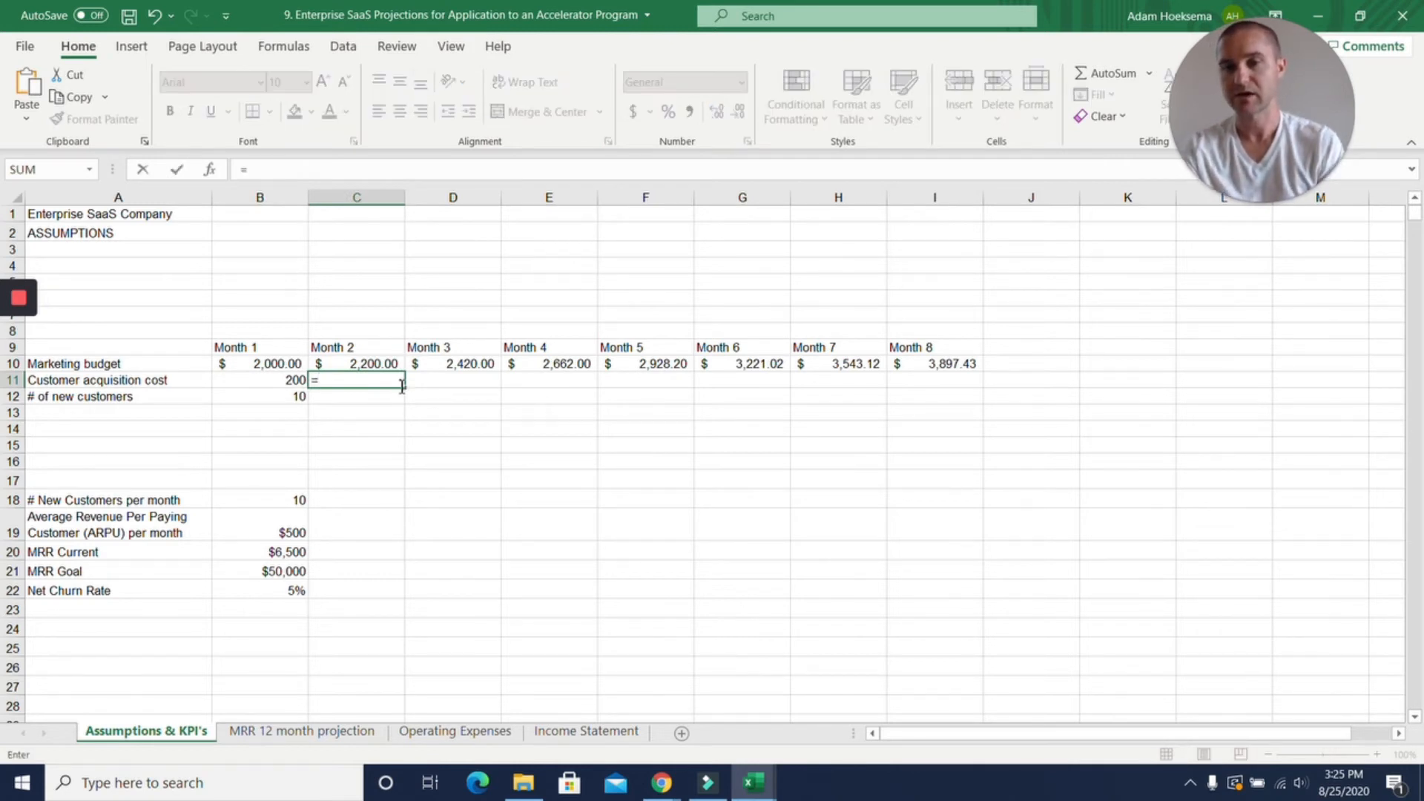
pyautogui.press('Left')
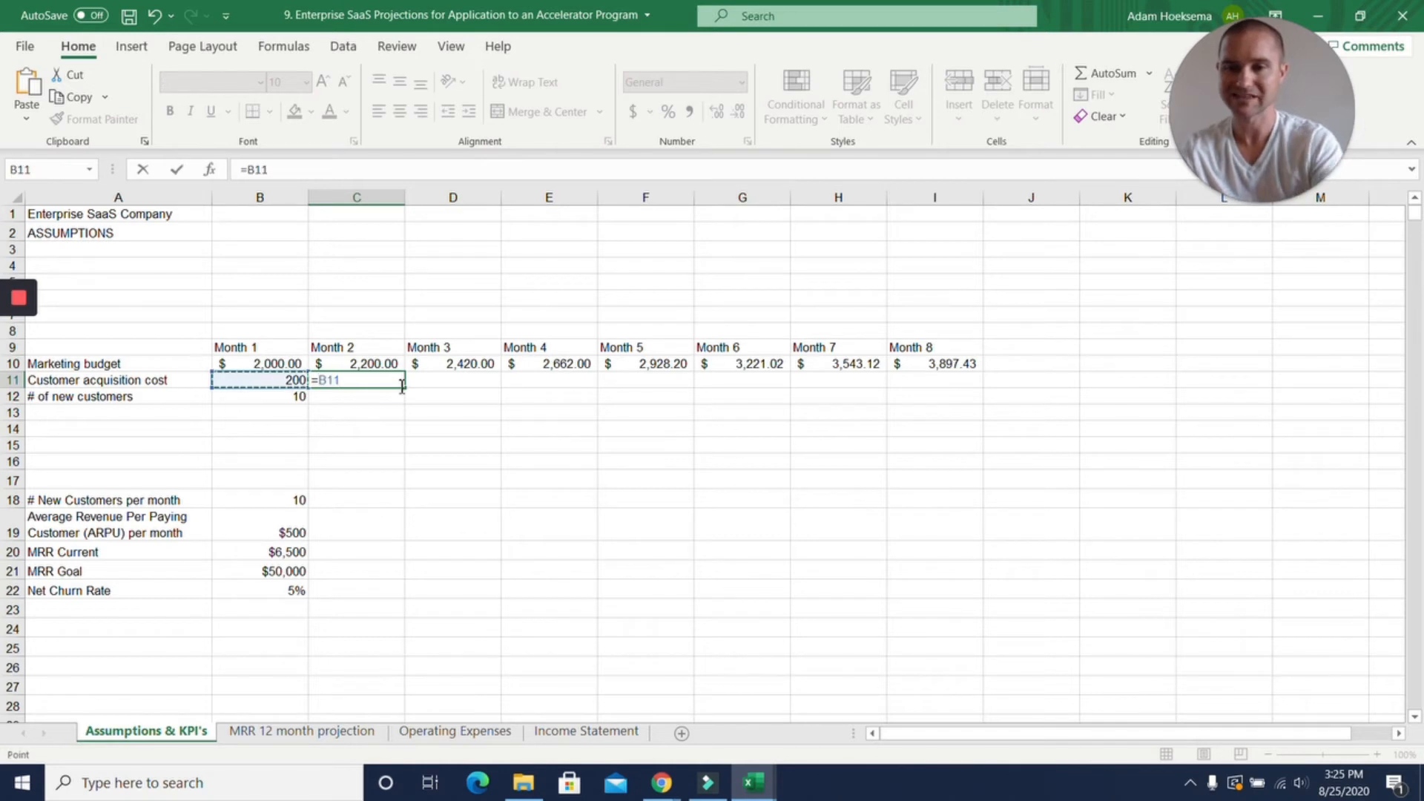
pyautogui.write('*')
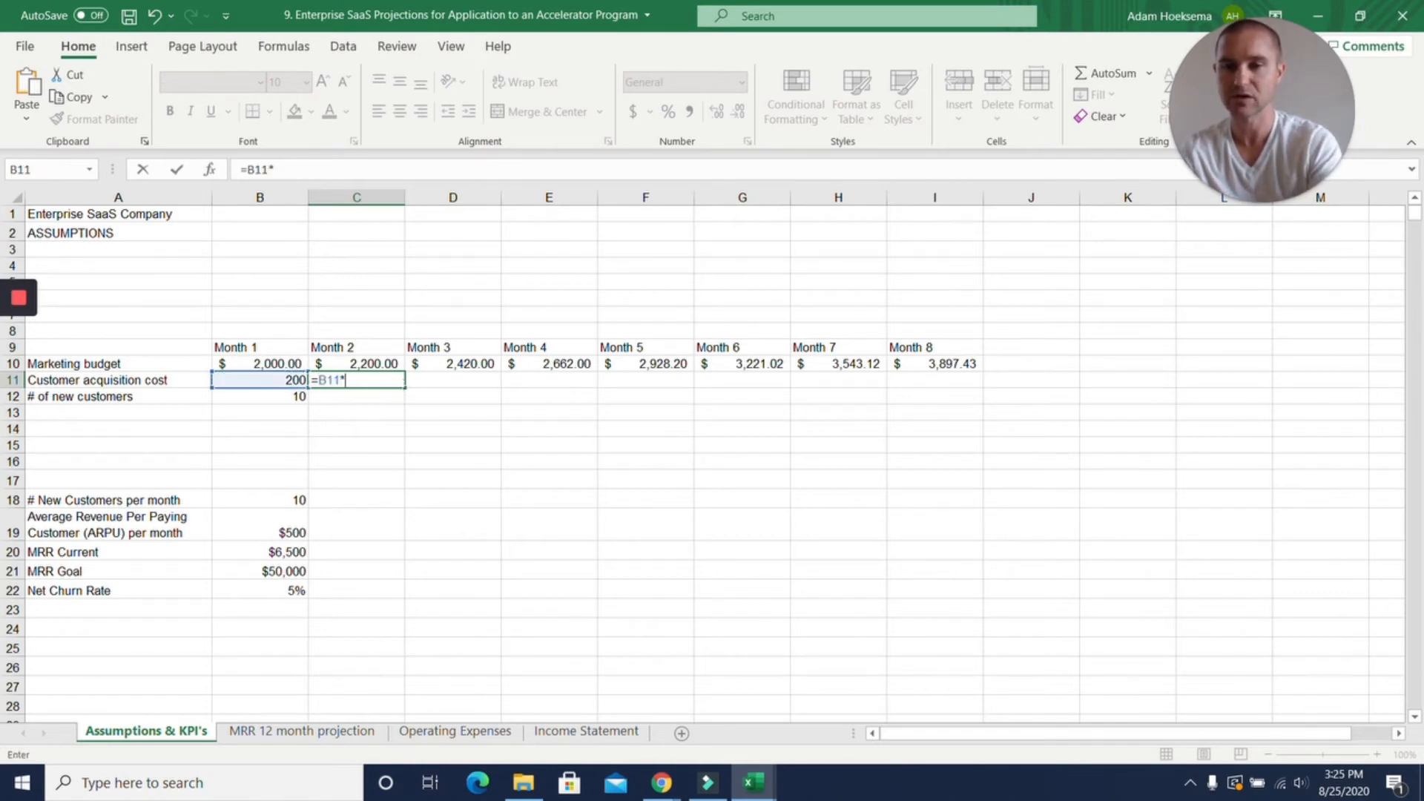
pyautogui.write('0.')
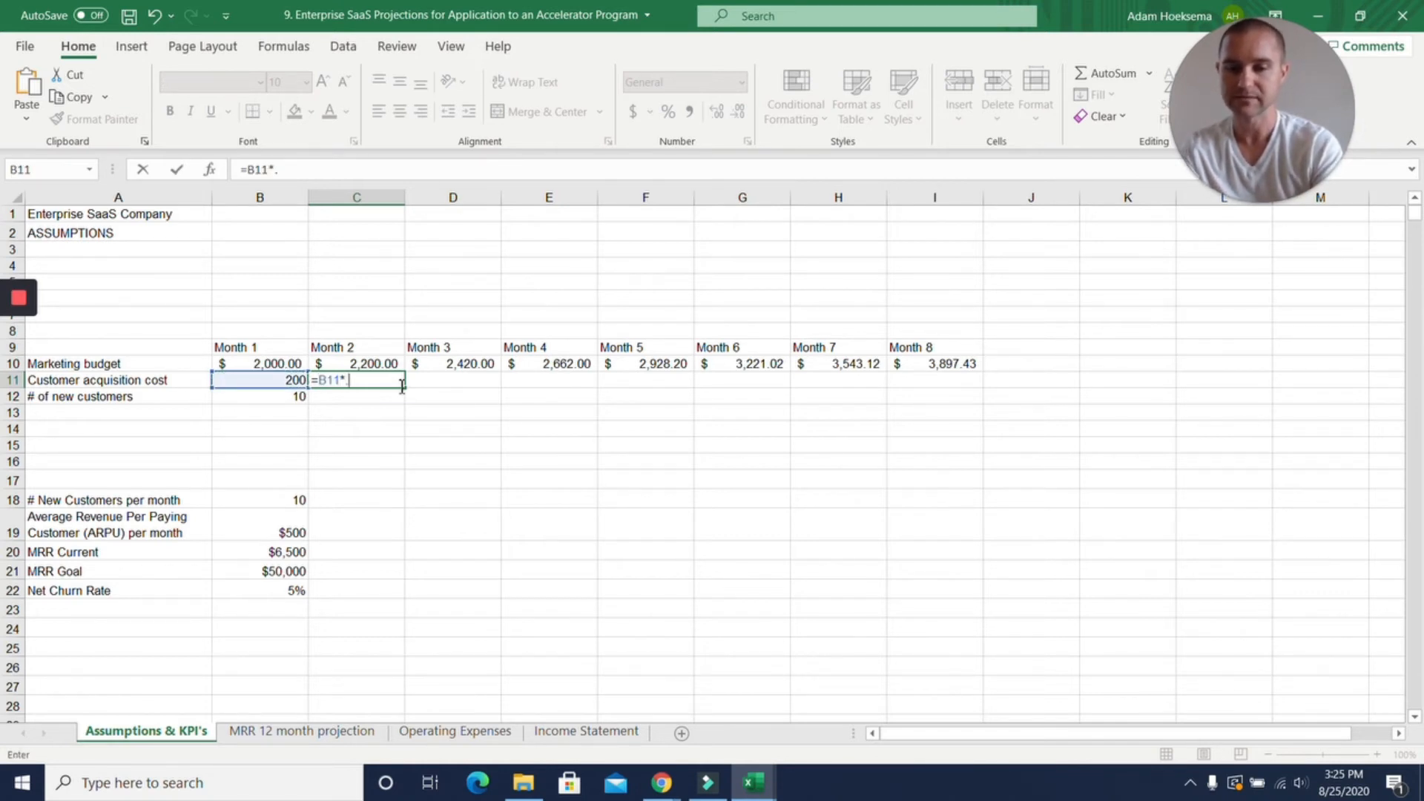
pyautogui.write('95')
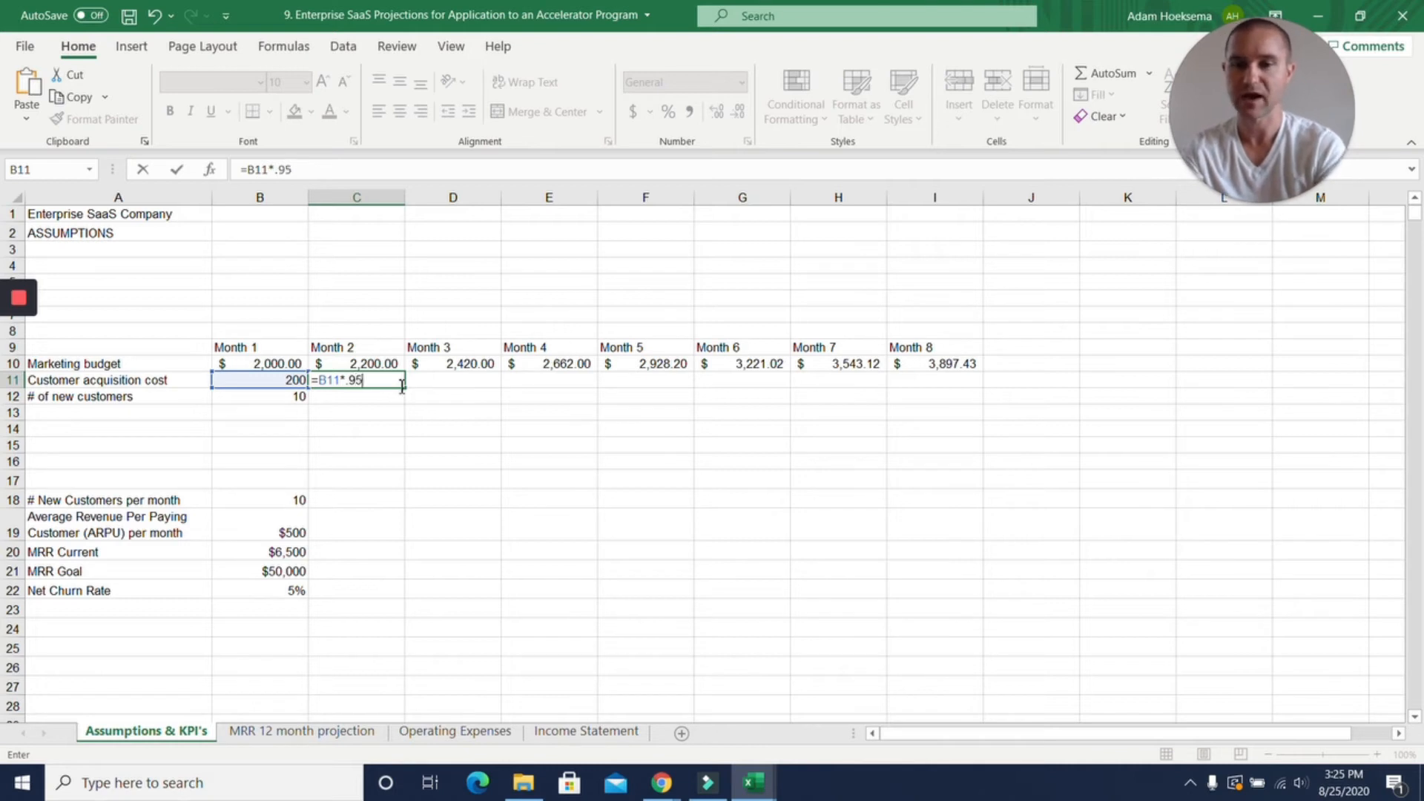
pyautogui.press('Return')
pyautogui.press('Up')
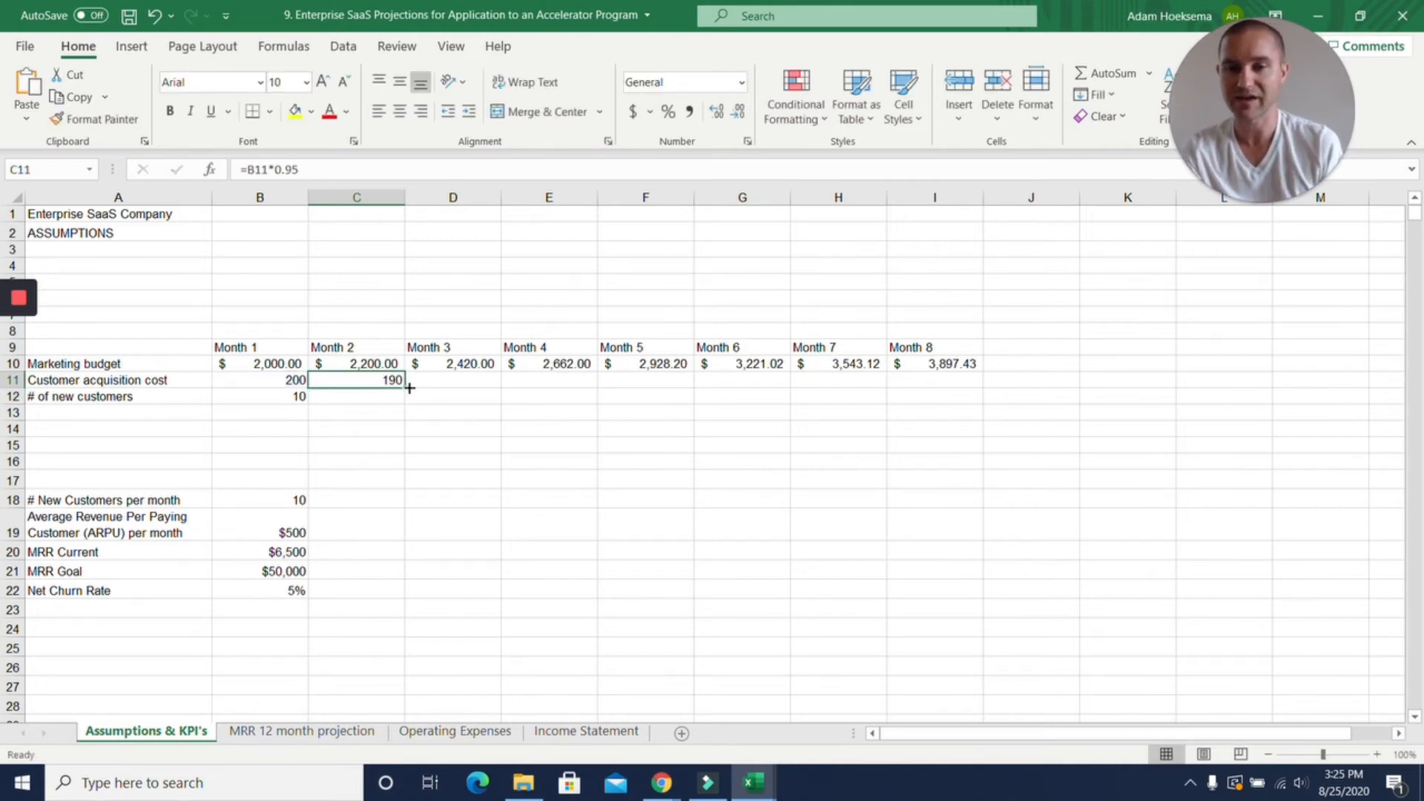
# - Fill the customer acquisition cost formula from C11 through Month 8 in I11 and format C11:I11 as Accounting dollar amounts
pyautogui.moveTo(405, 387); pyautogui.dragTo(986, 395)
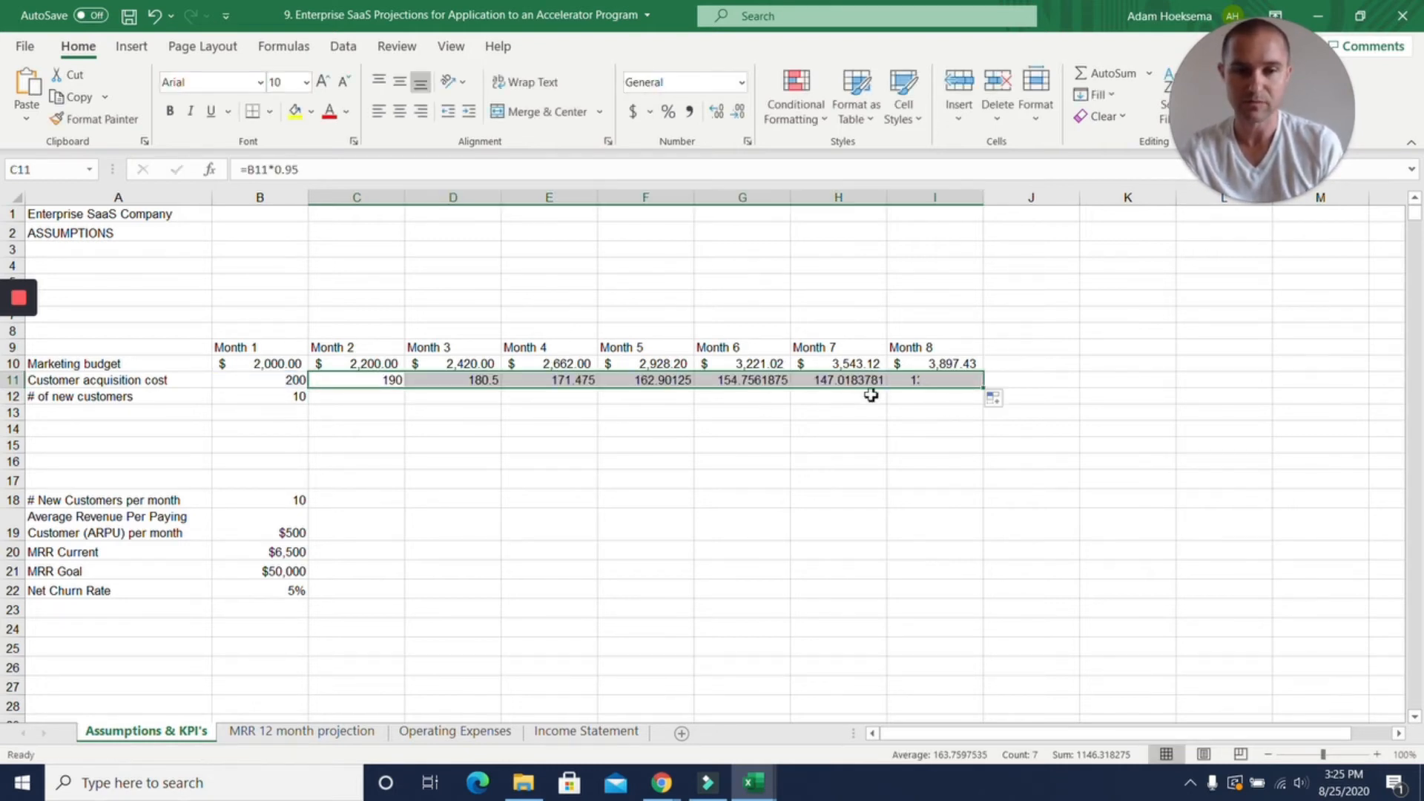
pyautogui.click(633, 111)
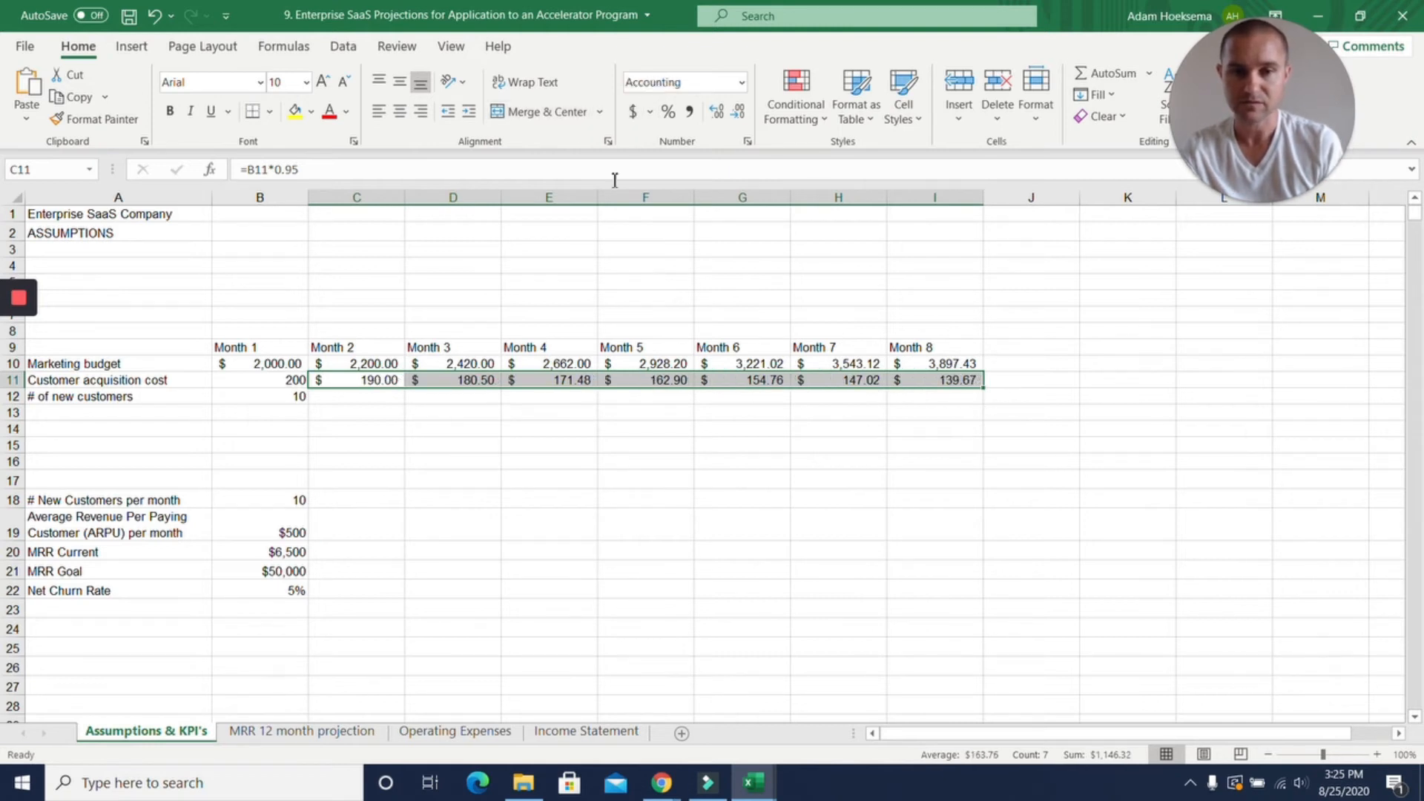
# - Fill the # of new customers formula from B12 through Month 8 in I12 and show the row without decimals
pyautogui.click(280, 395)
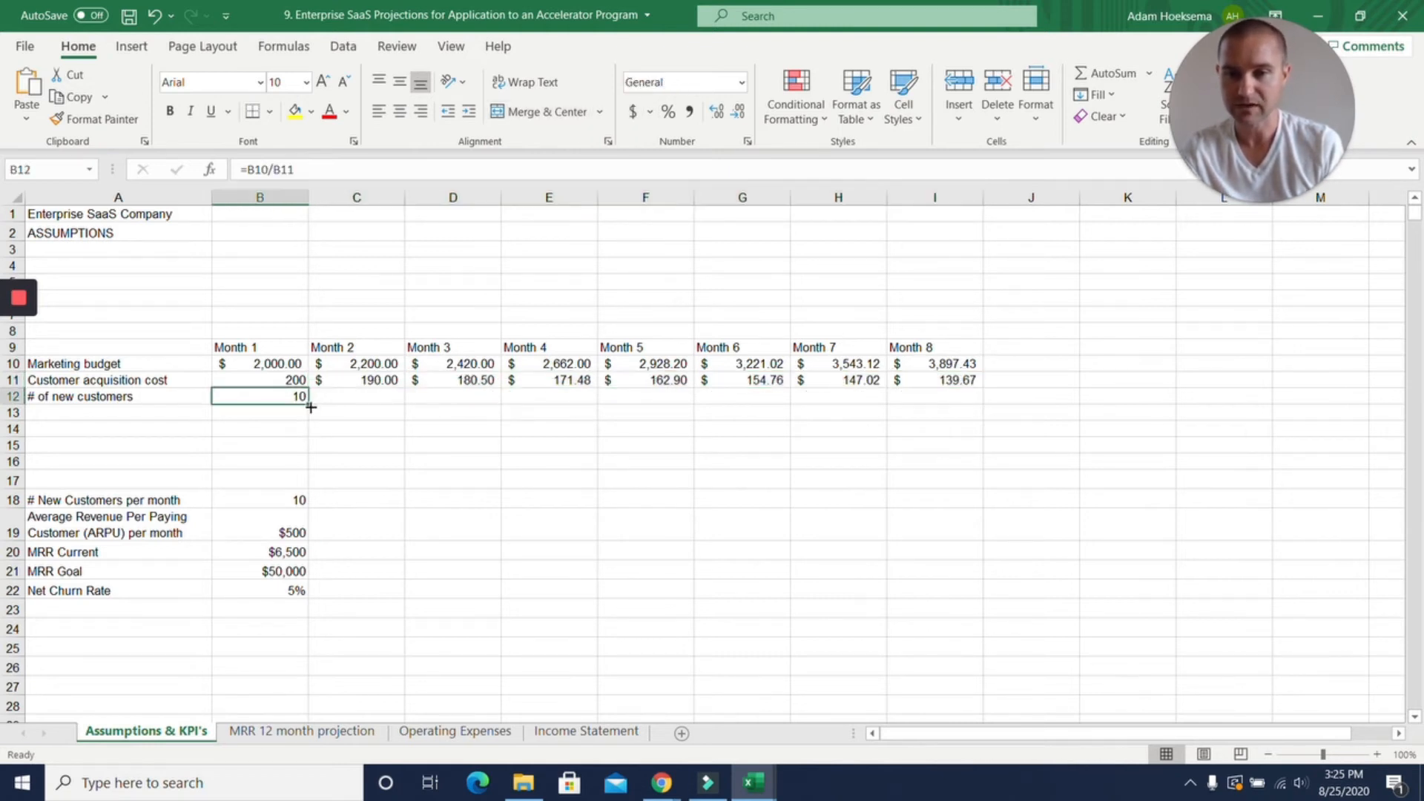
pyautogui.moveTo(316, 408); pyautogui.dragTo(947, 430)
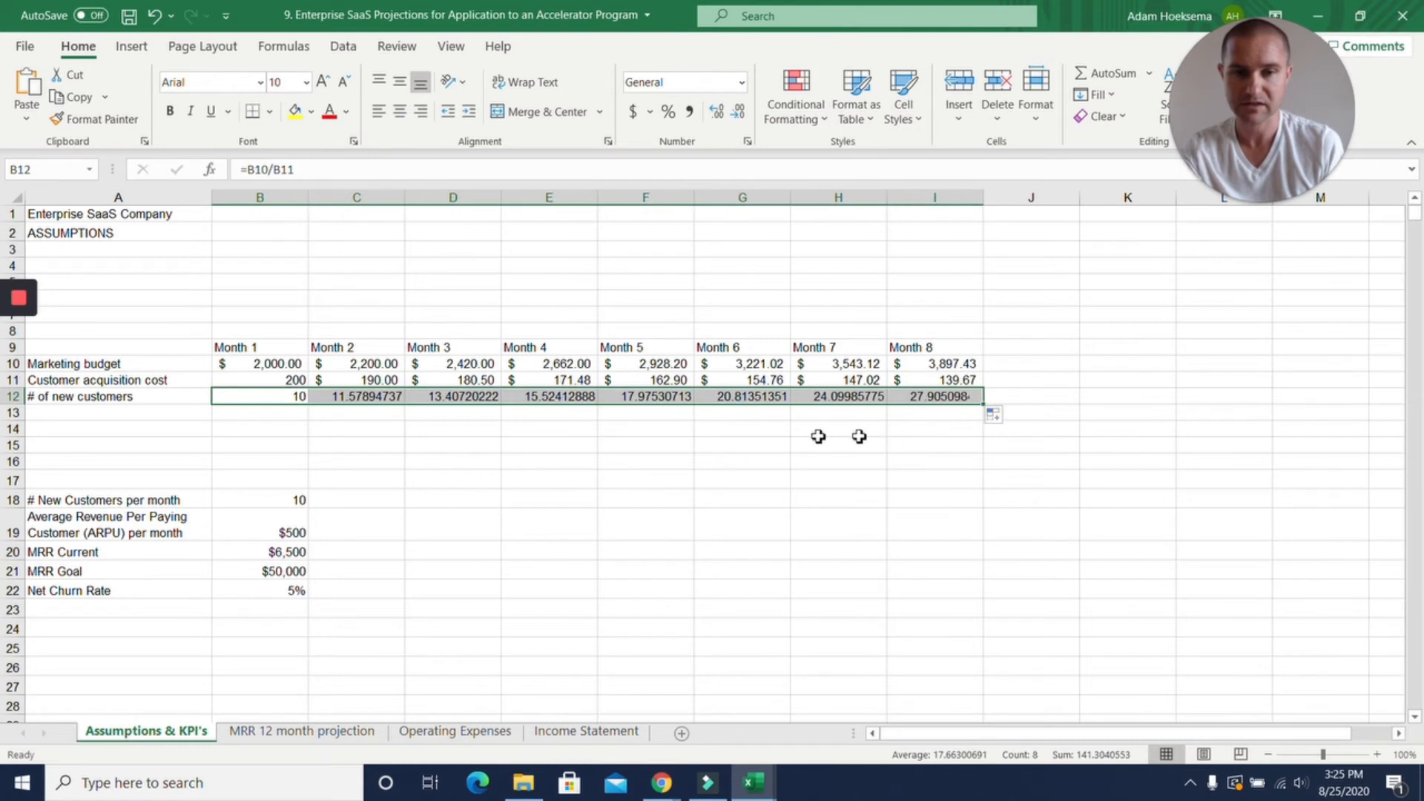
pyautogui.click(738, 112)
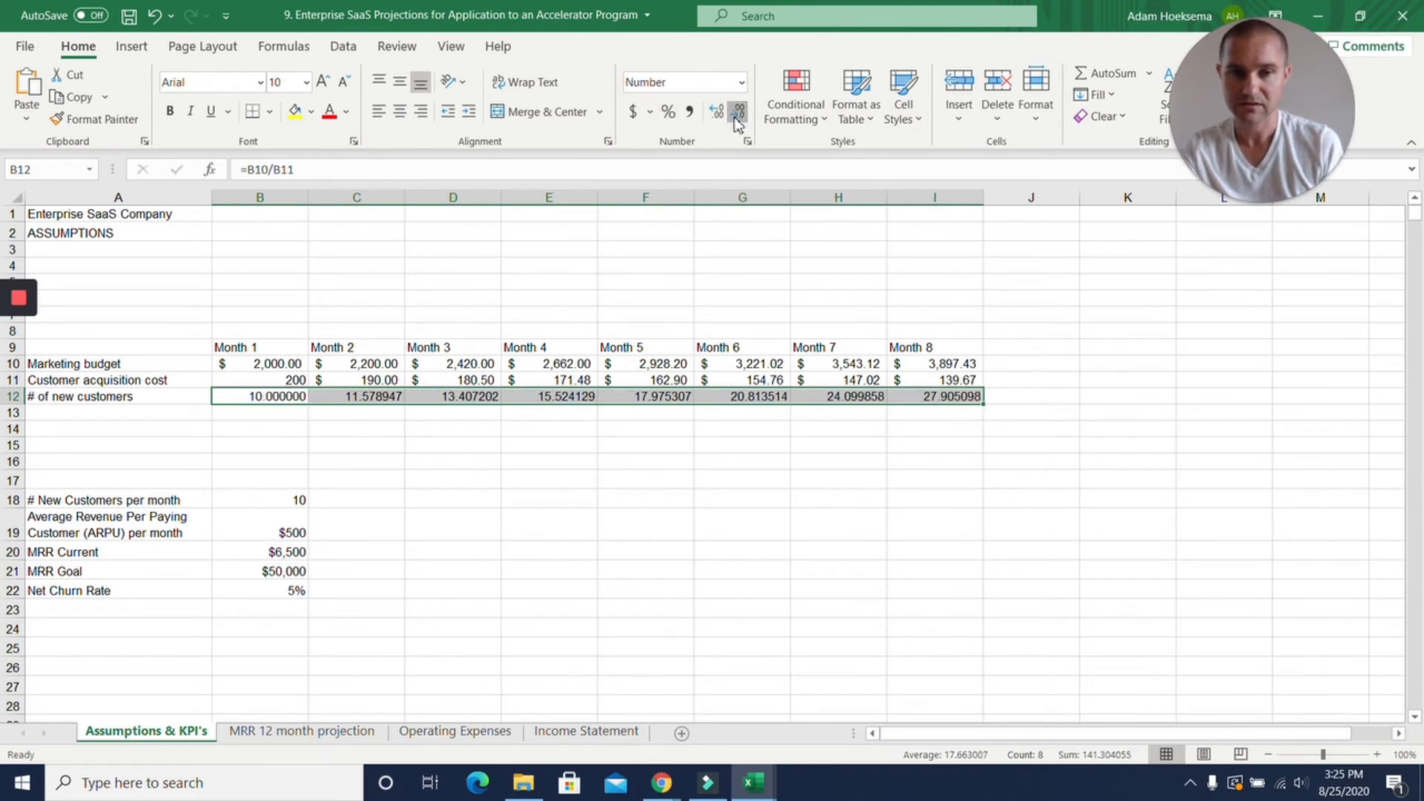
pyautogui.click(738, 113)
pyautogui.click(738, 113)
pyautogui.click(738, 112)
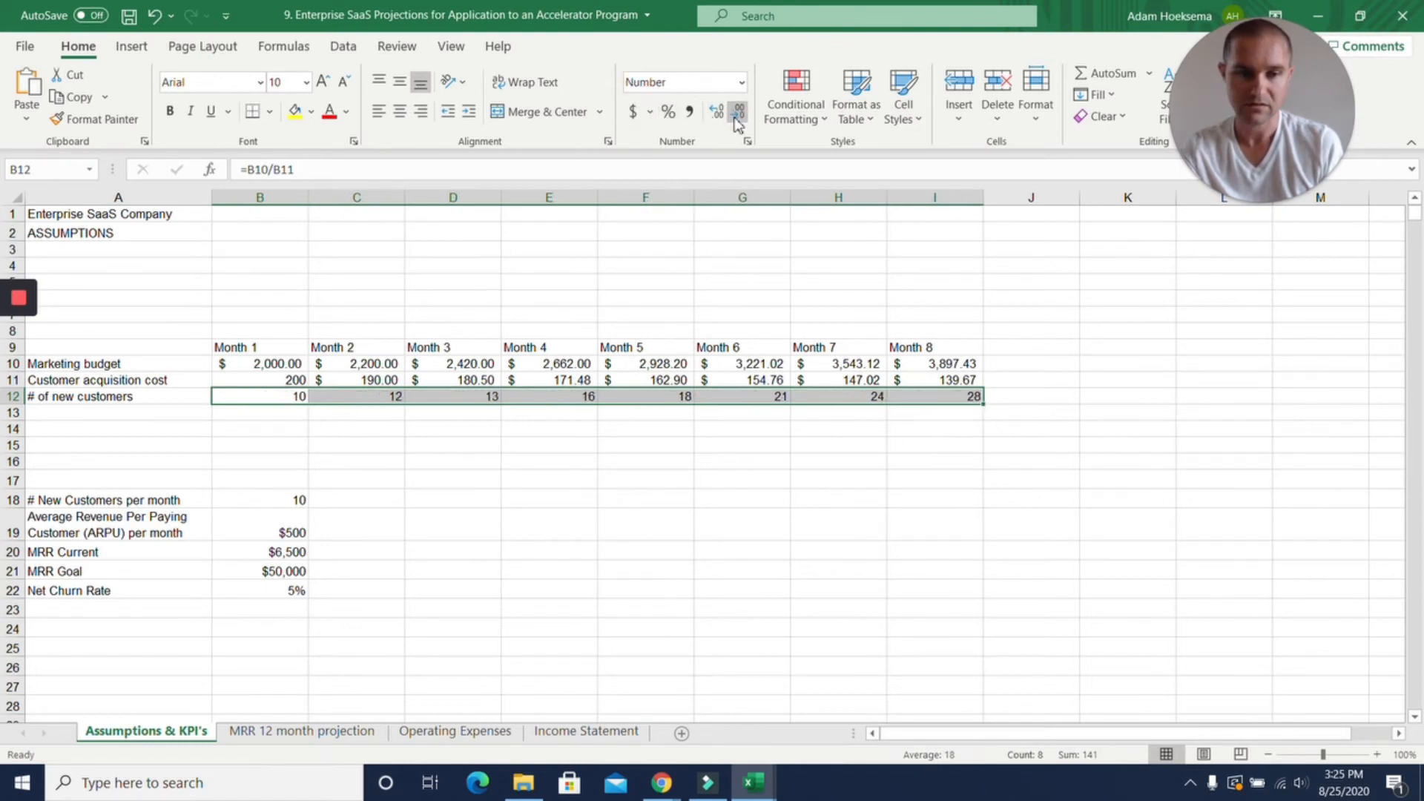
pyautogui.click(369, 460)
# - Examine the # of new customers results and formulas month by month across B12:I12
pyautogui.click(362, 398)
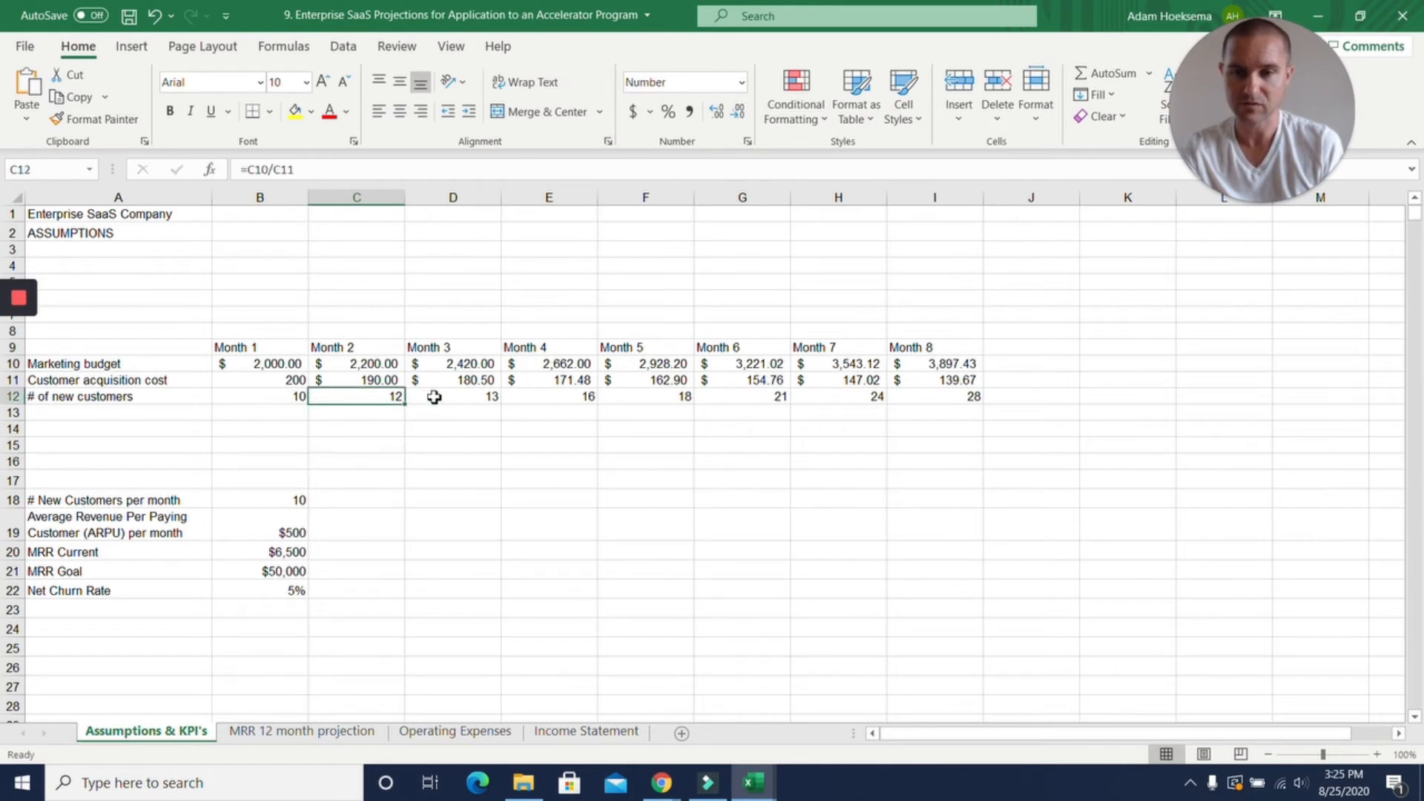
pyautogui.click(460, 398)
pyautogui.click(552, 397)
pyautogui.click(658, 397)
pyautogui.click(745, 398)
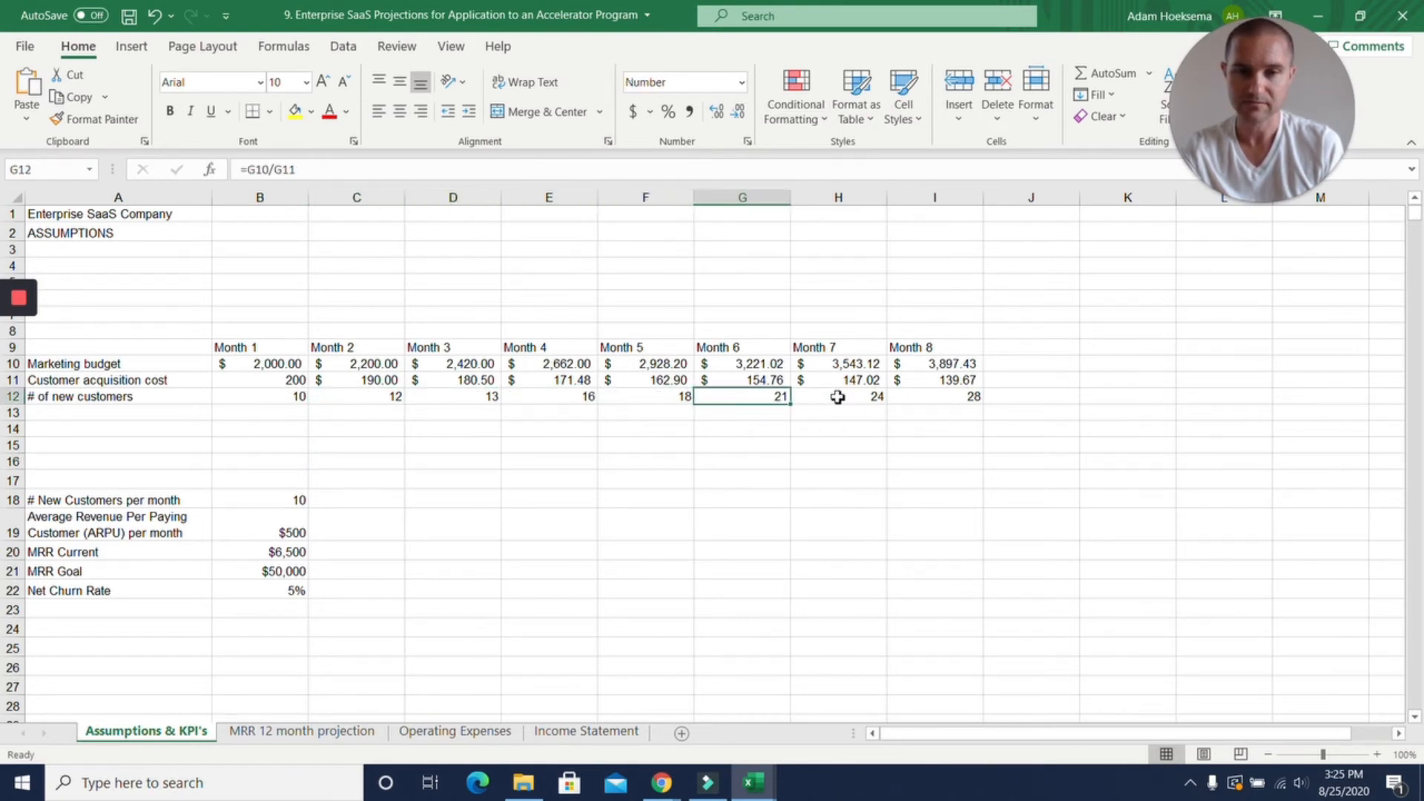
pyautogui.click(836, 398)
pyautogui.click(916, 397)
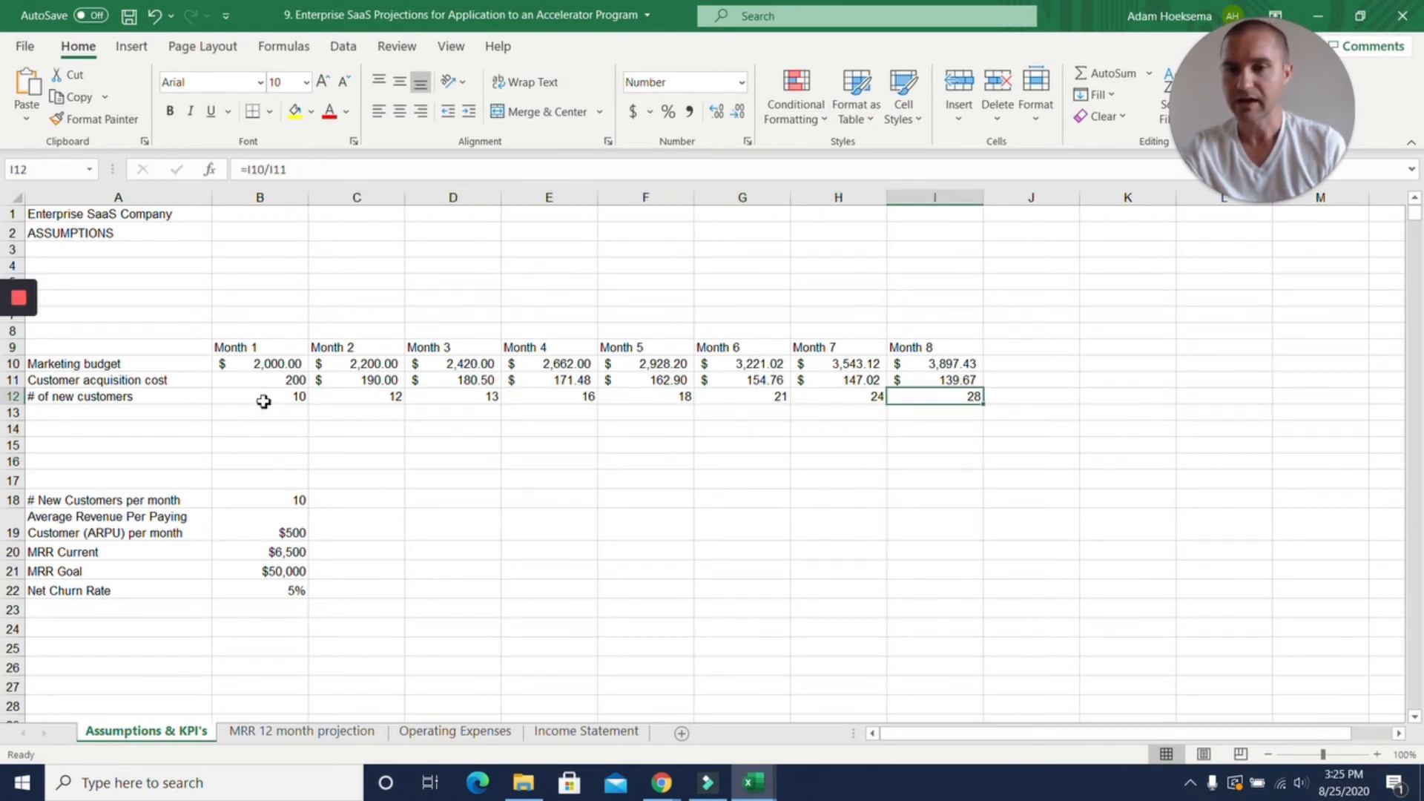
pyautogui.click(264, 399)
# - Compare the MRR 12 month projection sheet's New MRR with the new customer and acquisition cost inputs on the Assumptions & KPI's sheet
pyautogui.click(289, 733)
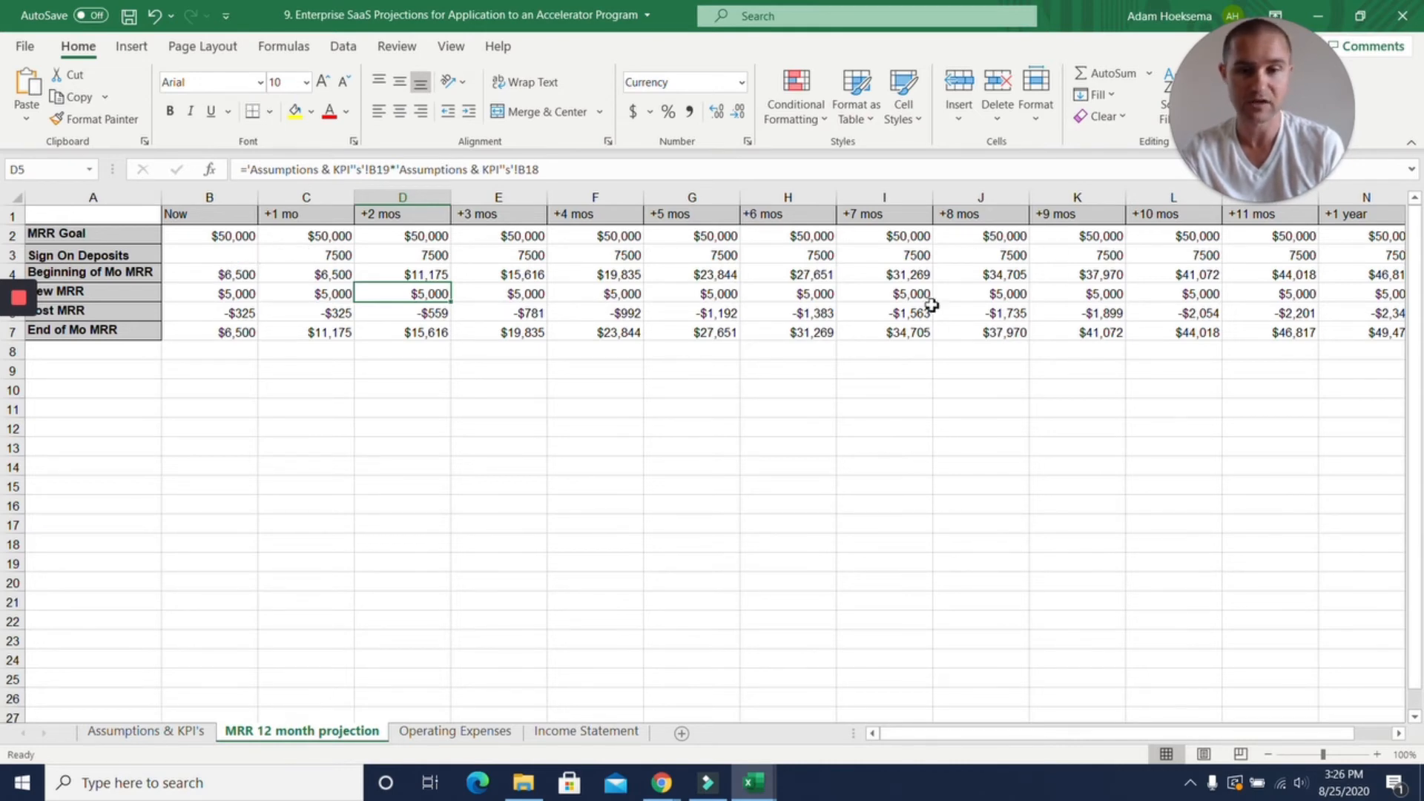
pyautogui.click(138, 734)
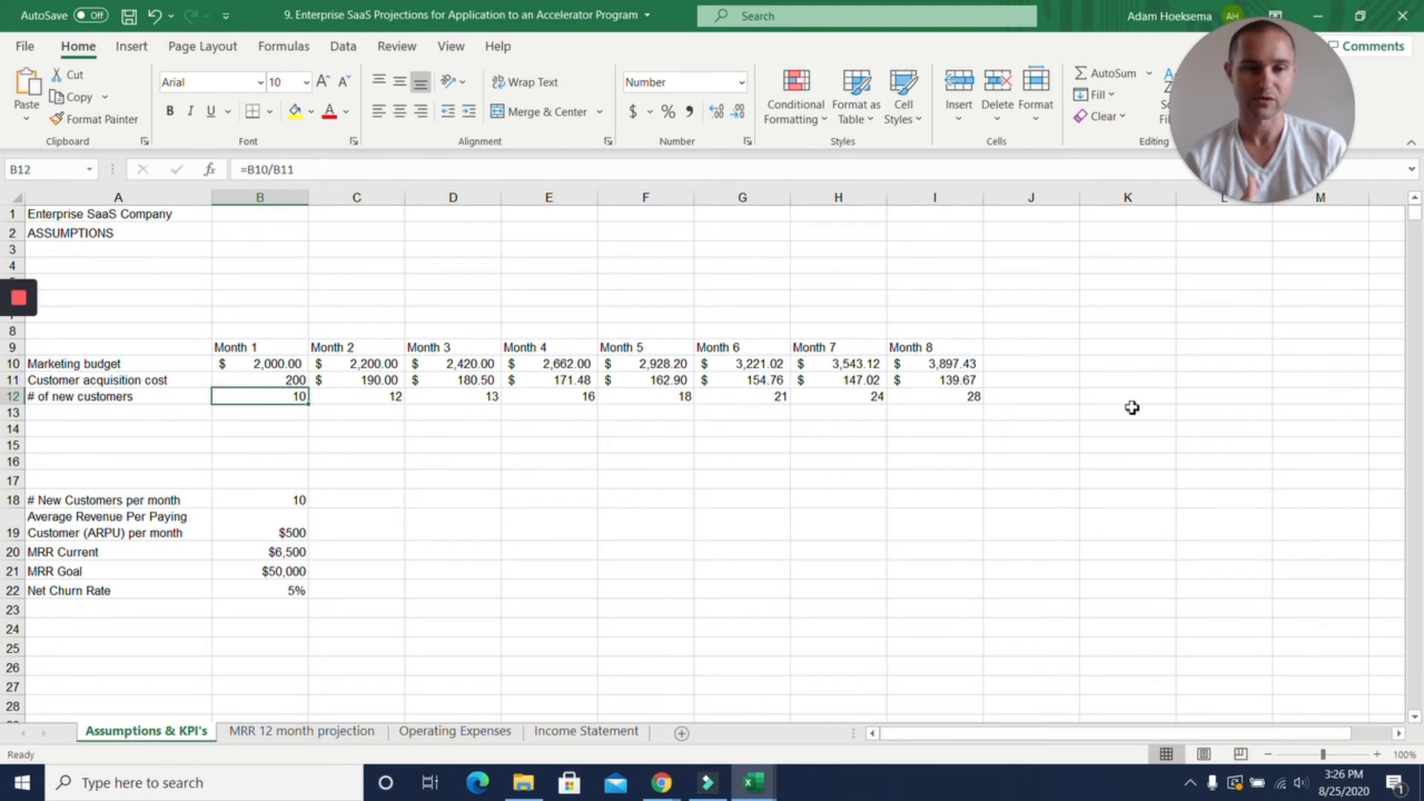
pyautogui.click(268, 505)
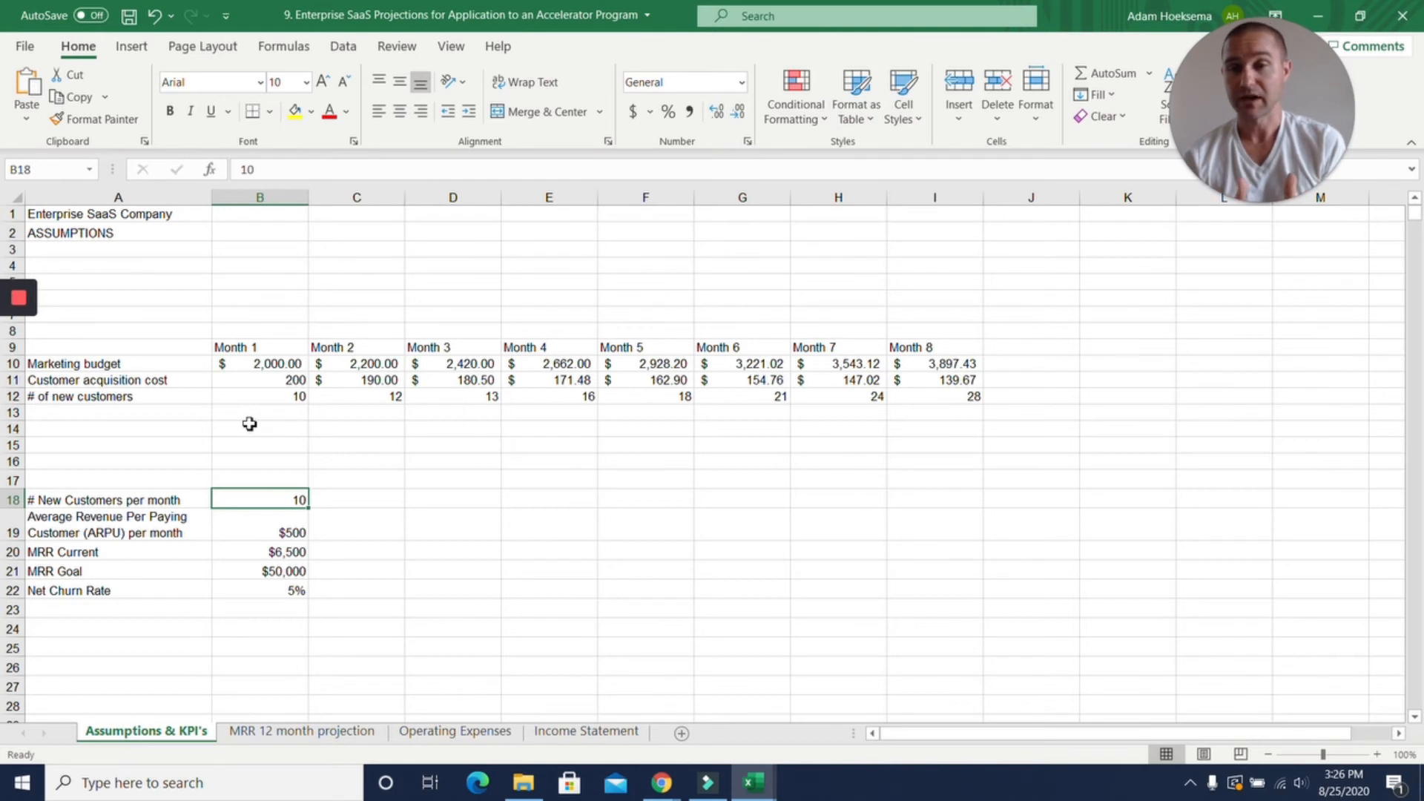
pyautogui.click(249, 381)
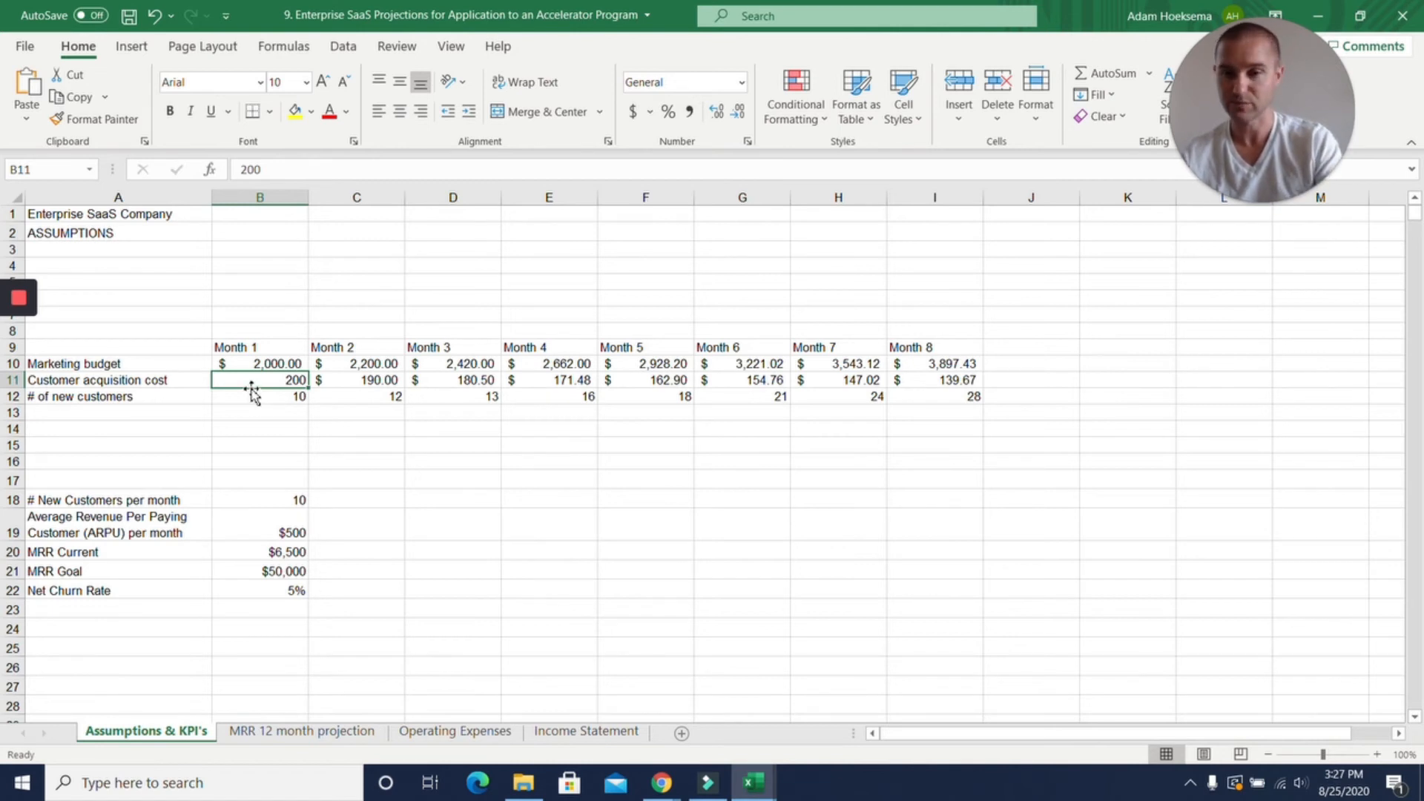
# - Set the Month 1 customer acquisition cost in B11 to 2000 and the Month 1 marketing budget in B10 to 5000
pyautogui.write('2000')
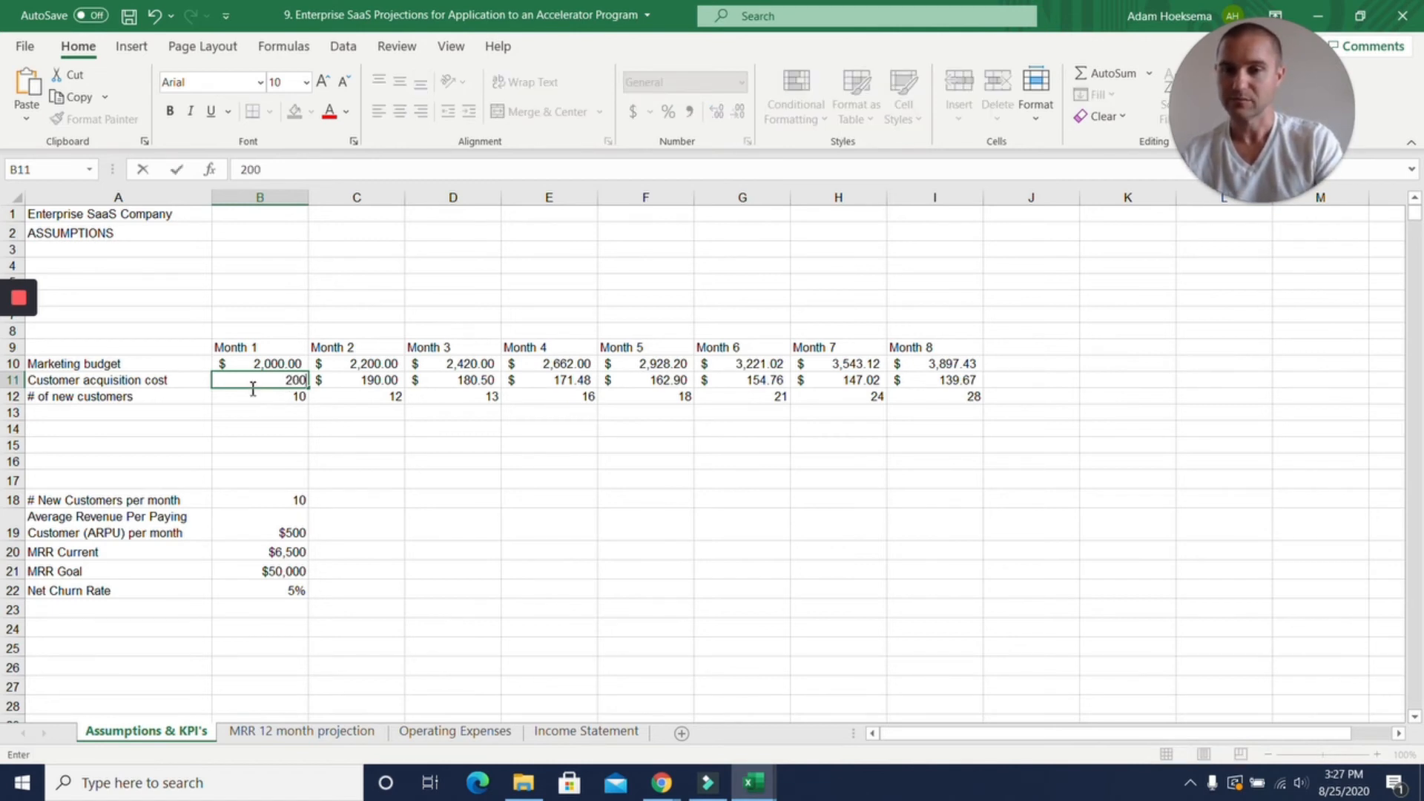
pyautogui.press('Return')
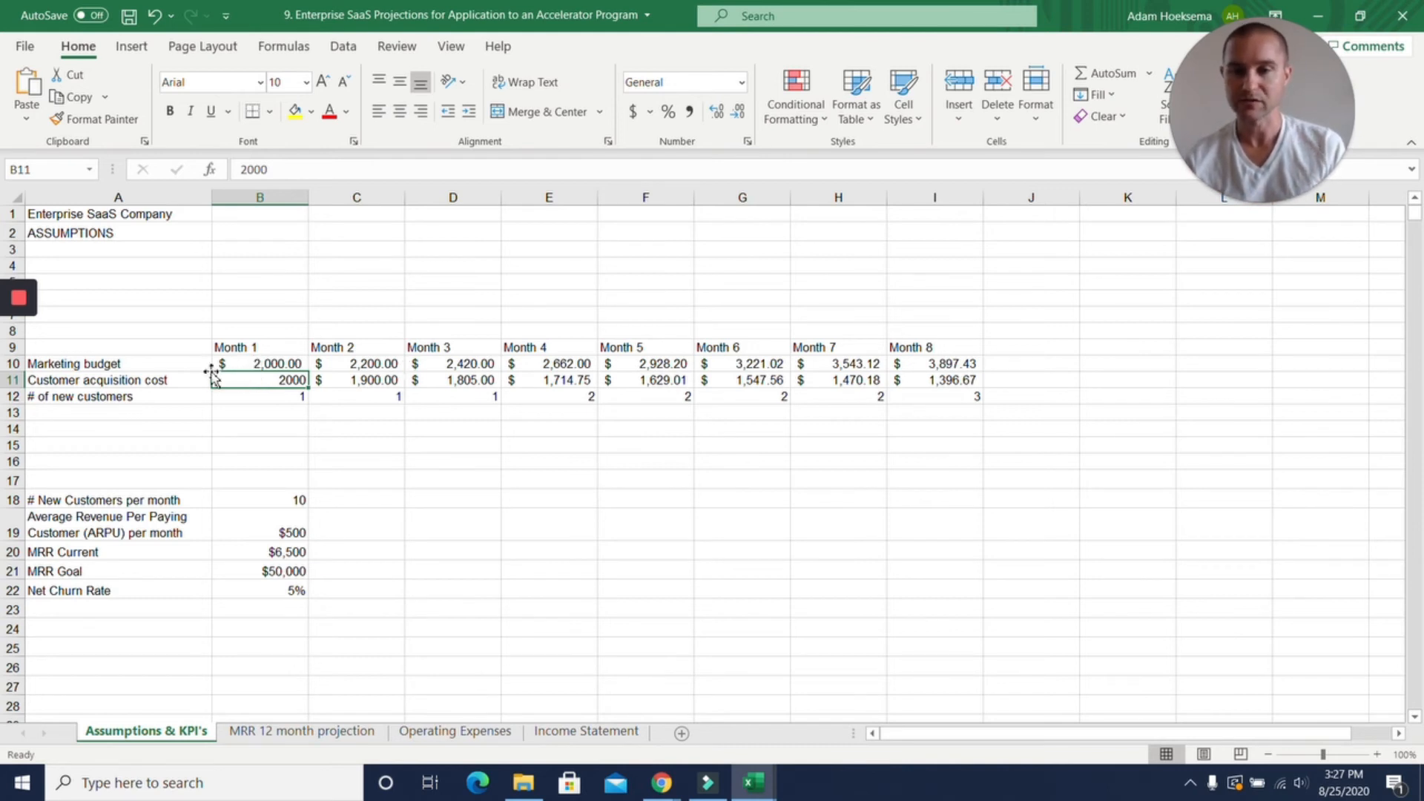
pyautogui.click(263, 362)
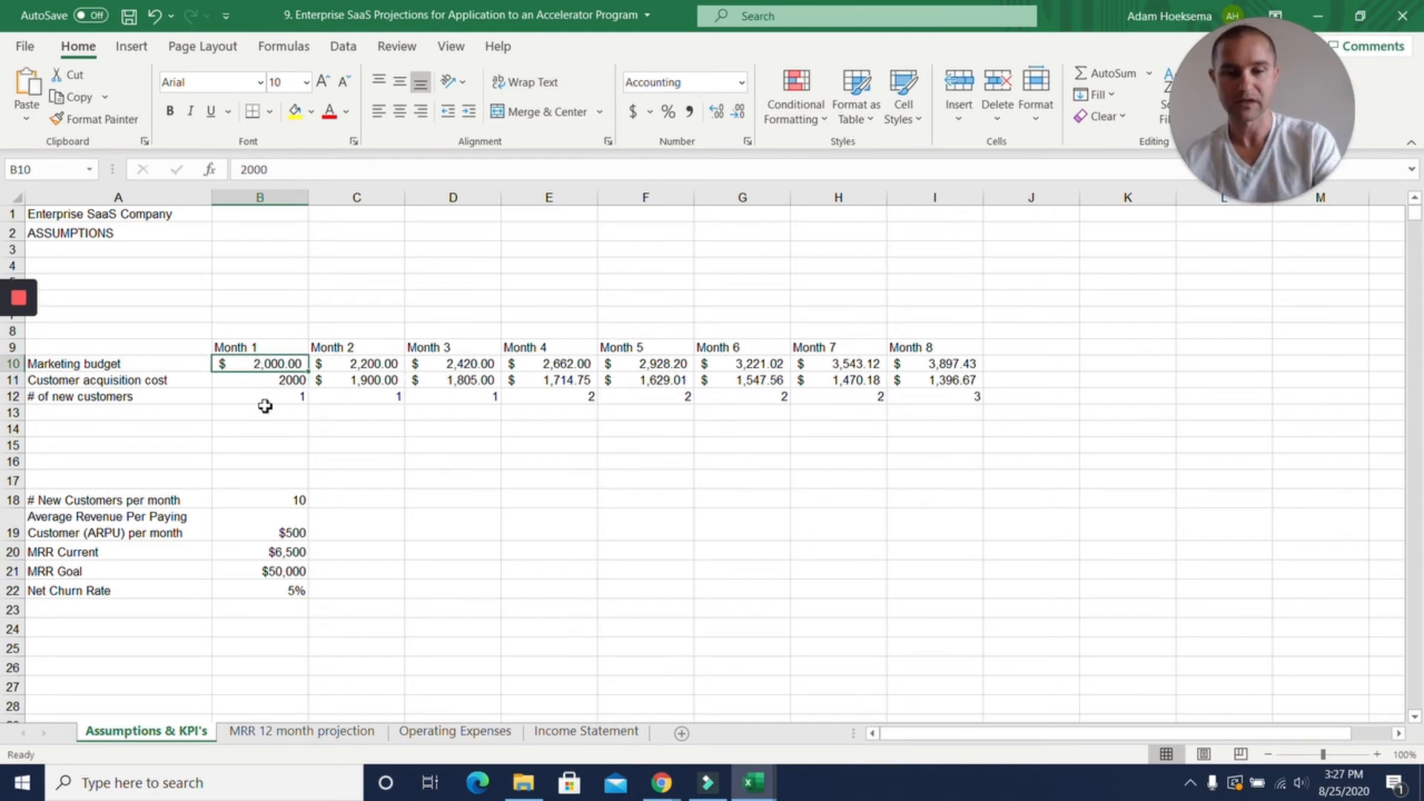
pyautogui.write('5,00')
pyautogui.write('0')
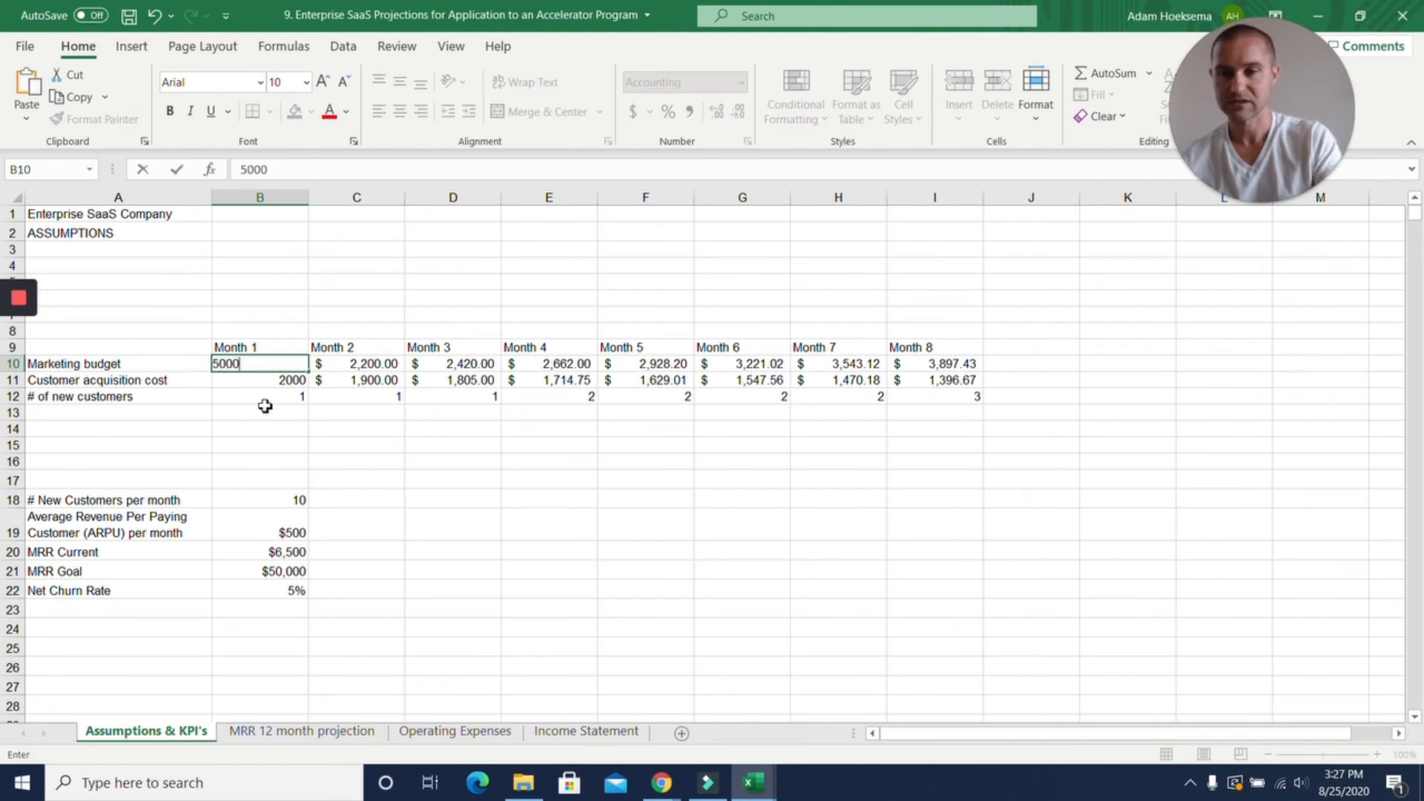
pyautogui.press('Return')
# - Examine the recalculated # of new customers month by month along row 12 through Month 8
pyautogui.press('Down')
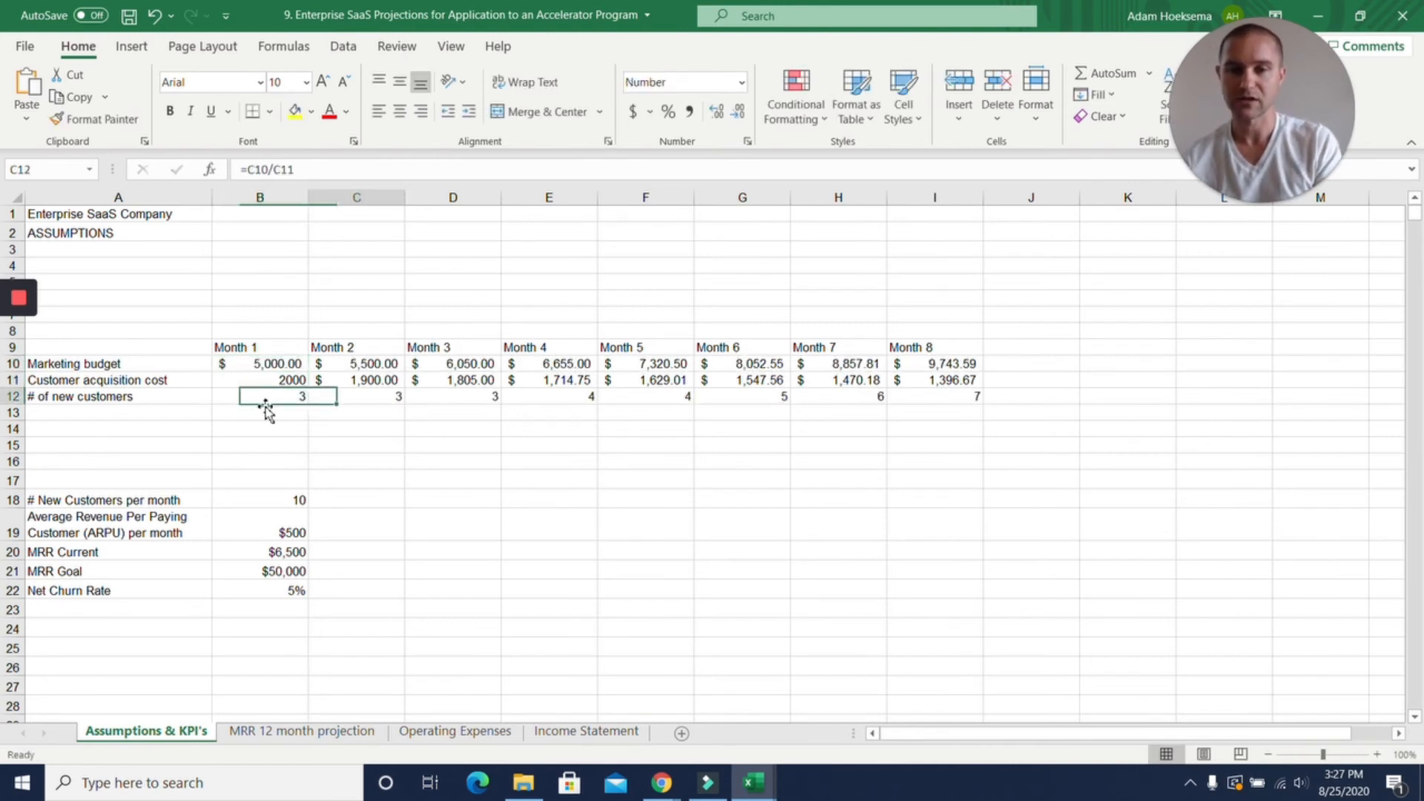
pyautogui.press('Right')
pyautogui.press('Right')
pyautogui.press('Right')
pyautogui.press('Right')
pyautogui.press('Right')
pyautogui.press('Right')
pyautogui.press('Right')
pyautogui.press('Left')
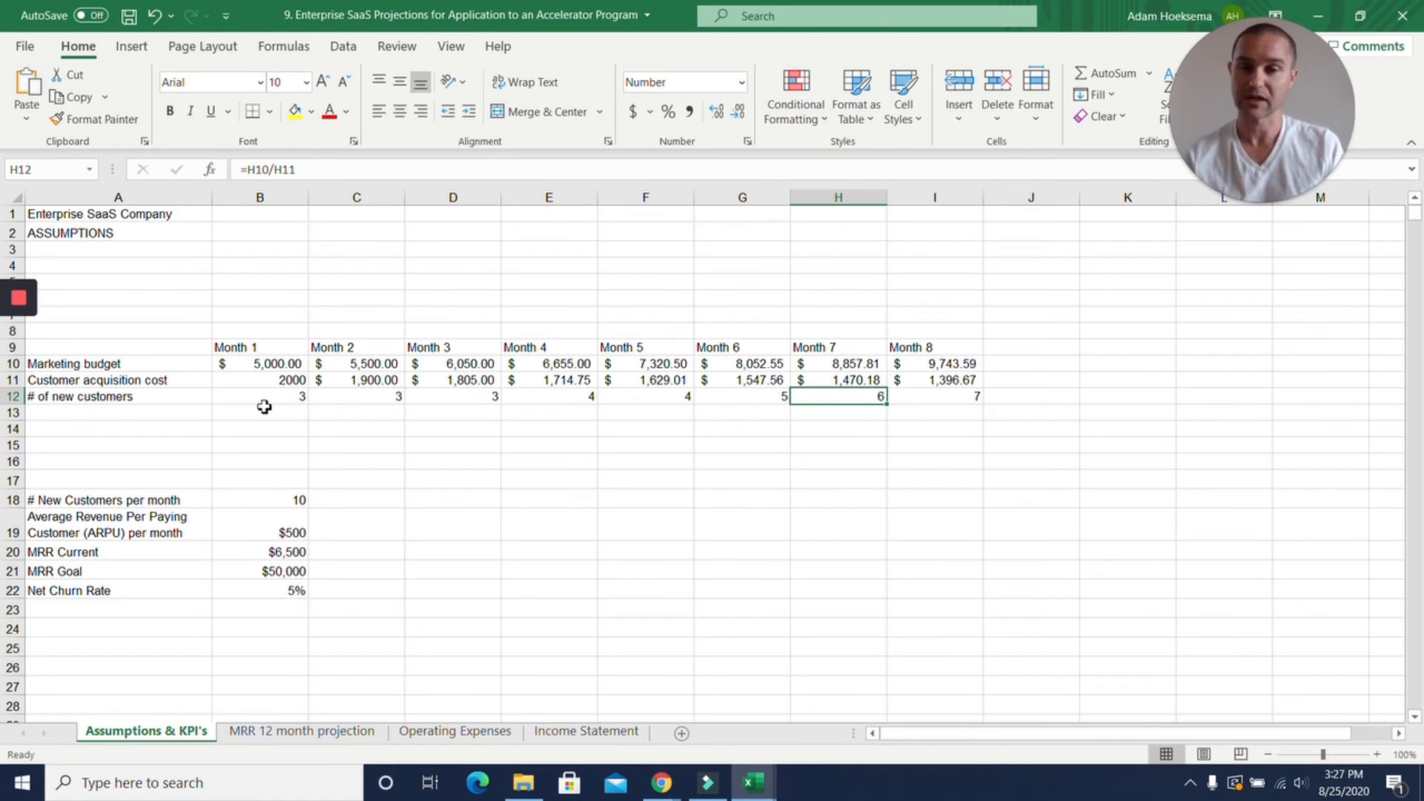
# - Compare the Income Statement's monthly Net Profit/Loss with the marketing budget and acquisition cost inputs on the Assumptions & KPI's sheet
pyautogui.click(549, 733)
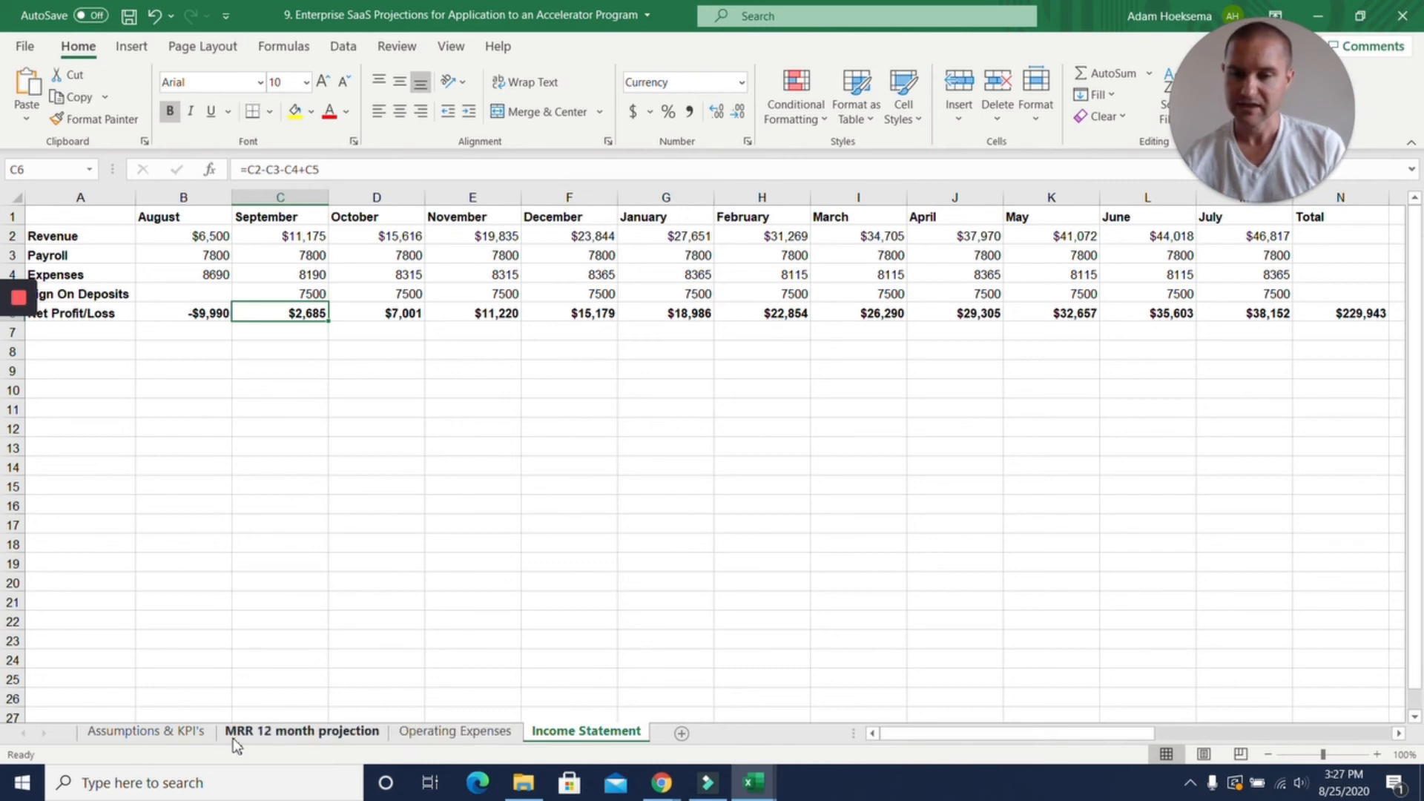
pyautogui.click(134, 730)
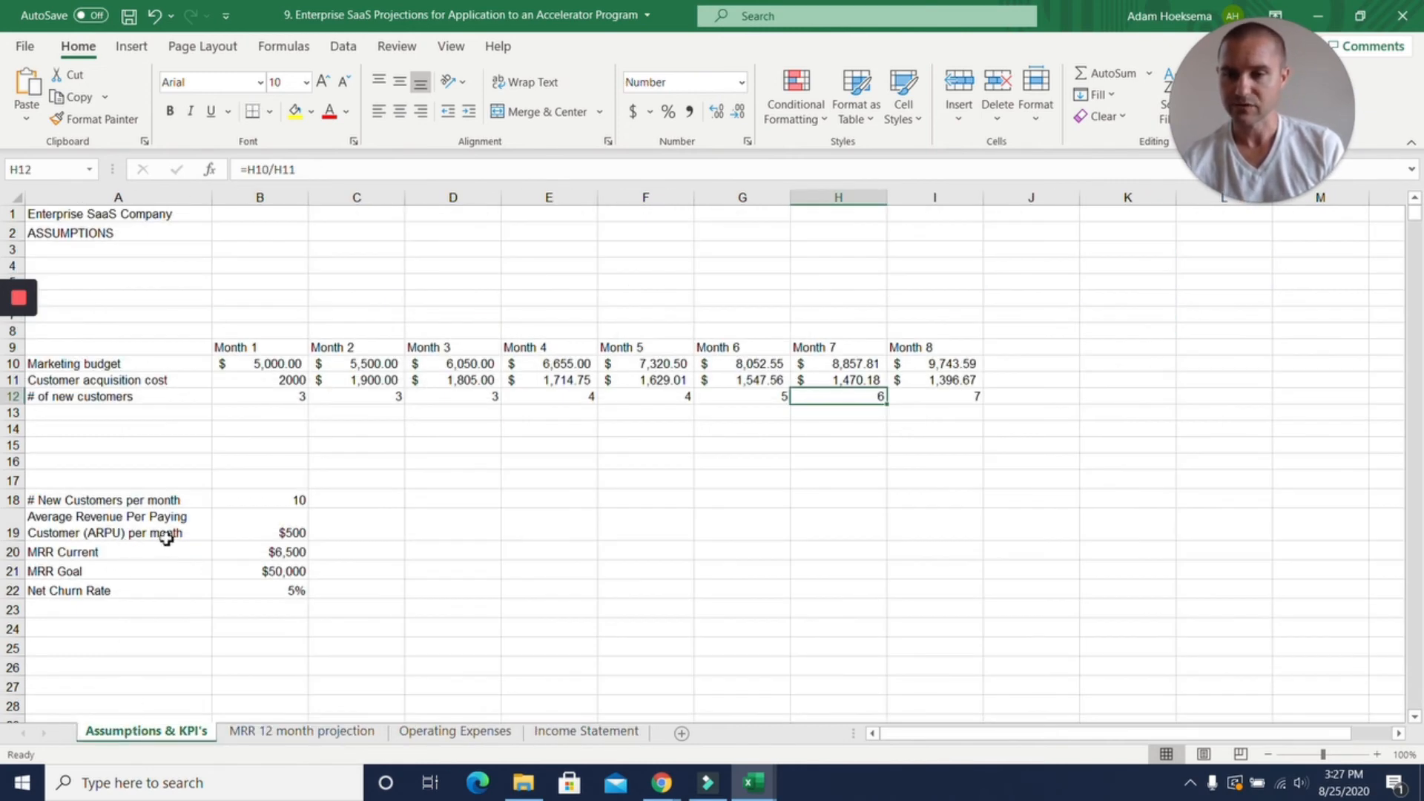
pyautogui.scroll(-1, 167, 538)
pyautogui.click(558, 730)
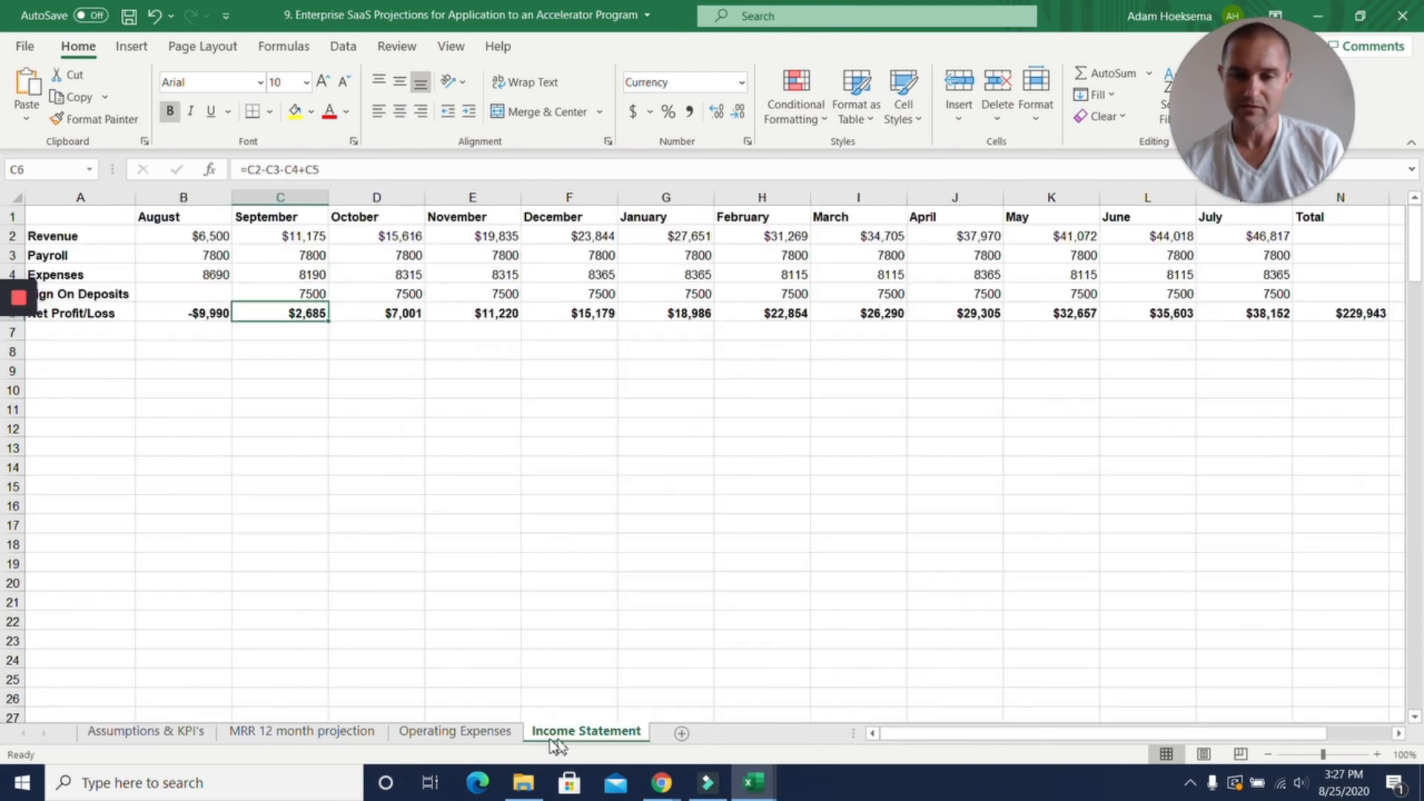
pyautogui.click(211, 312)
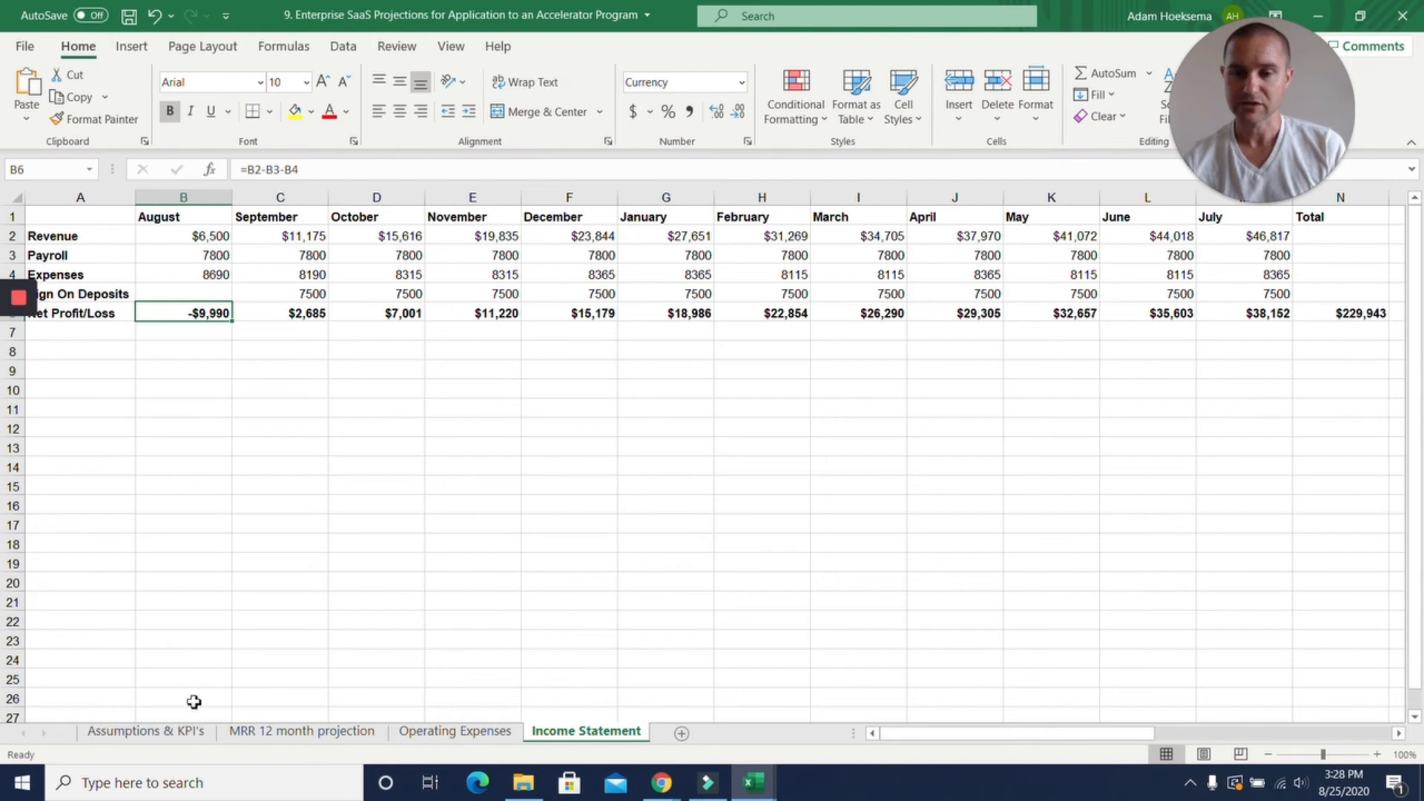
pyautogui.click(154, 731)
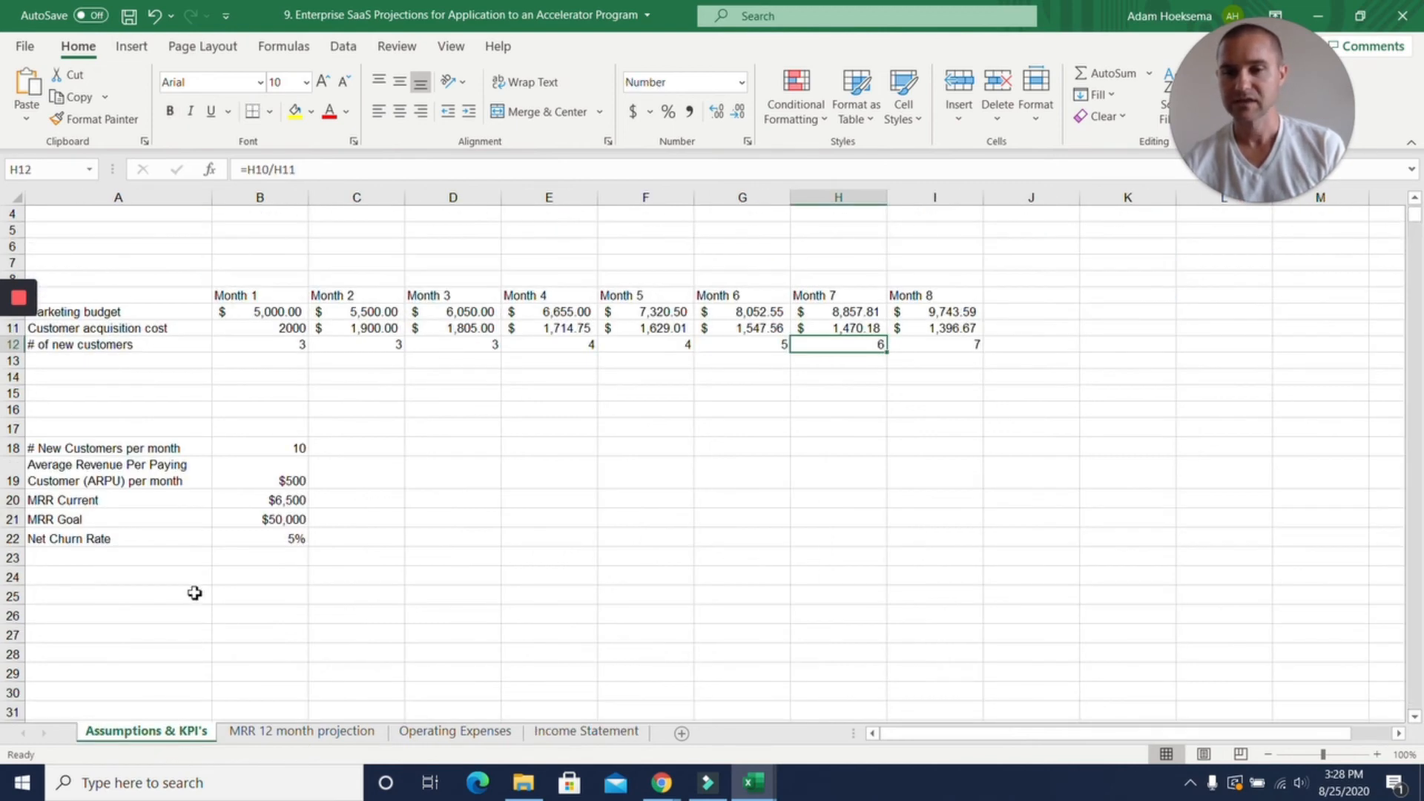
pyautogui.click(594, 733)
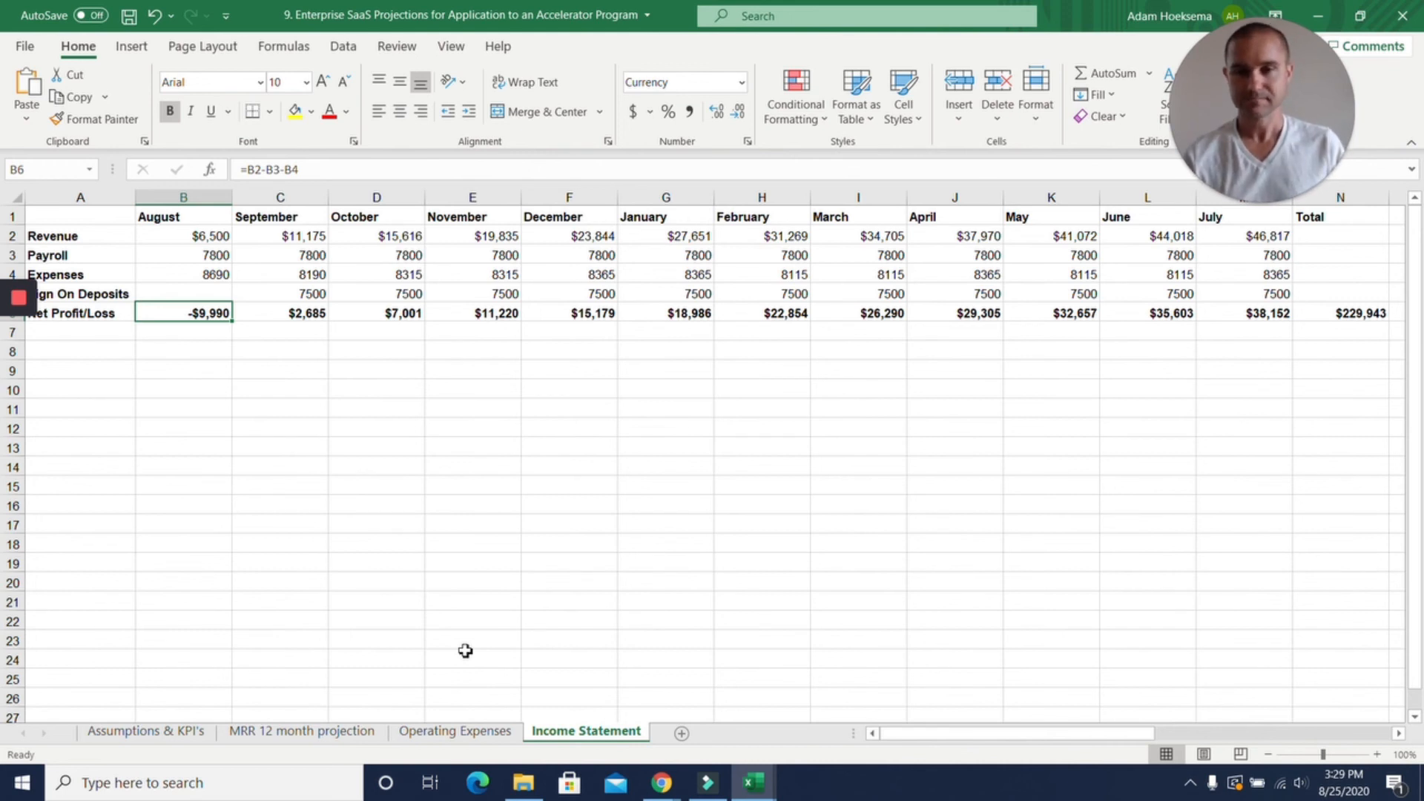
pyautogui.click(163, 736)
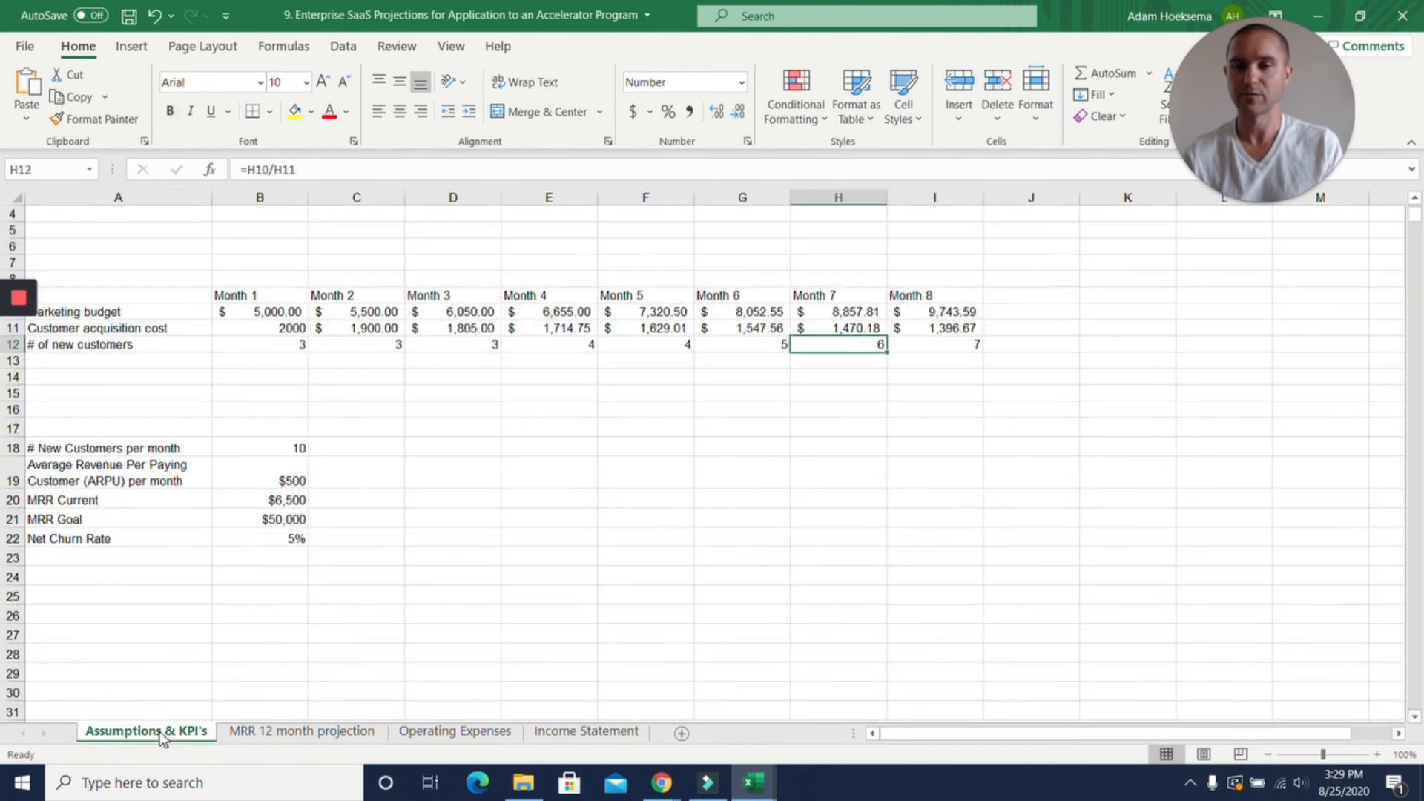
pyautogui.click(272, 317)
pyautogui.click(280, 329)
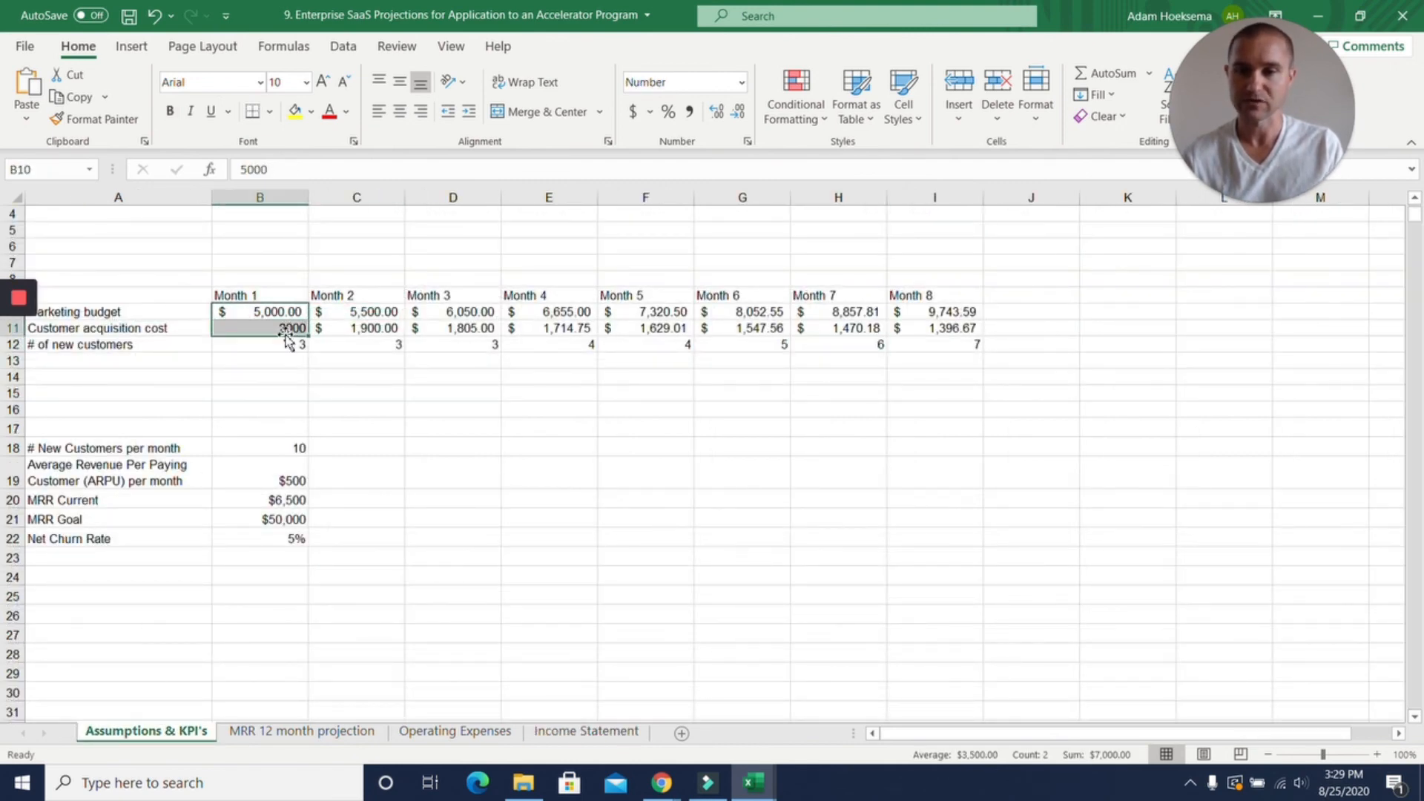